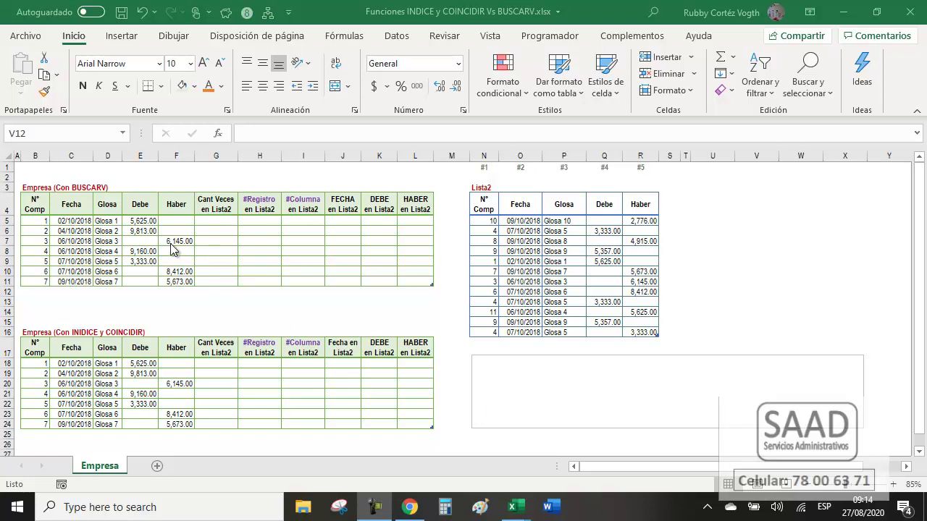
# - Review the BUSCARV, INDICE y COINCIDIR and Lista2 tables and the empty result columns
pyautogui.click(47, 207)
pyautogui.moveTo(66, 169); pyautogui.dragTo(463, 249)
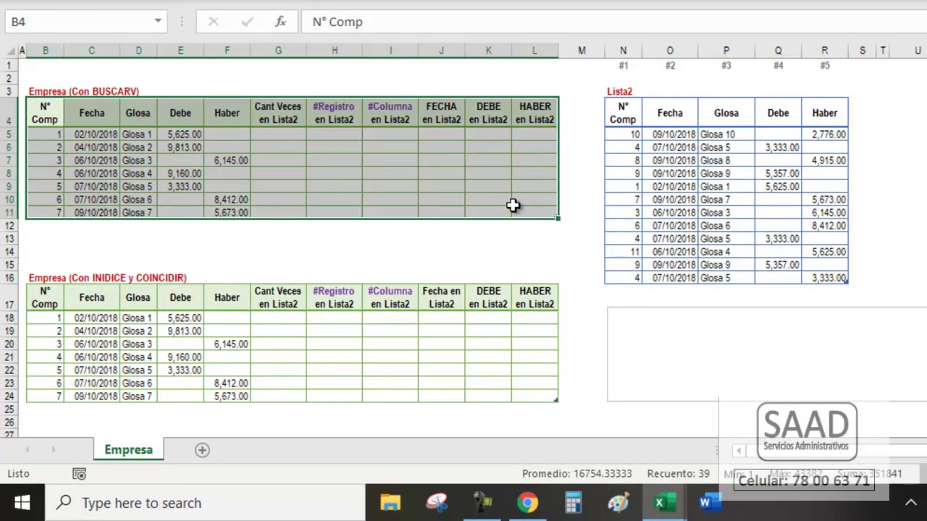
pyautogui.moveTo(621, 110)
pyautogui.mouseDown()
pyautogui.moveTo(763, 235)
pyautogui.moveTo(837, 273)
pyautogui.mouseUp()
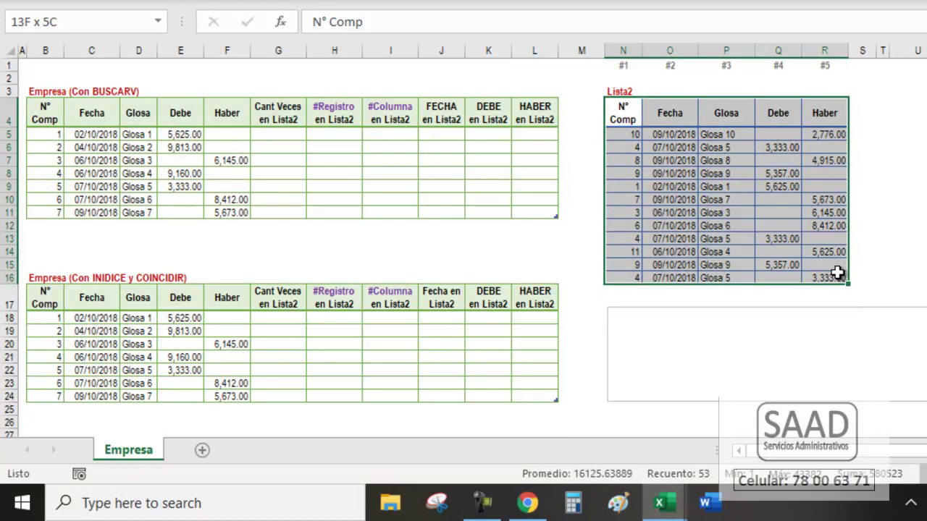
pyautogui.click(57, 135)
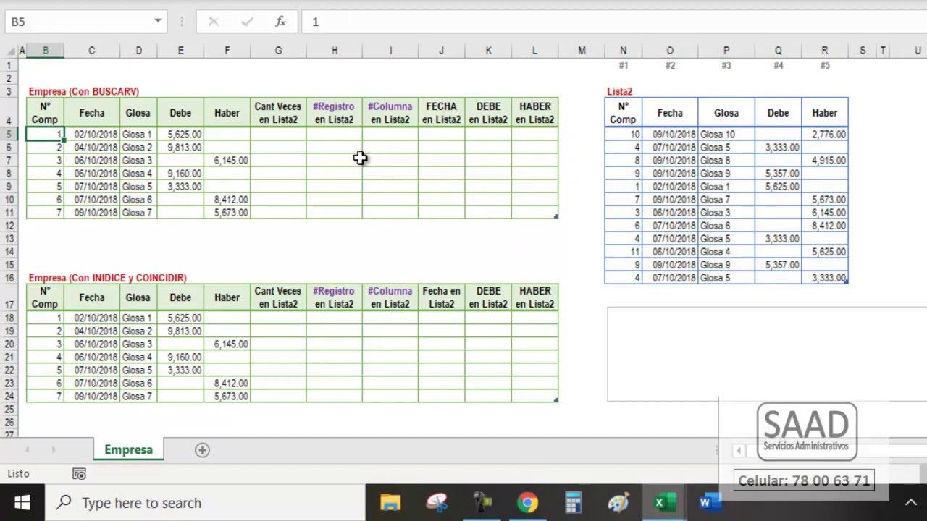
pyautogui.moveTo(298, 139)
pyautogui.mouseDown()
pyautogui.moveTo(491, 146)
pyautogui.moveTo(544, 211)
pyautogui.mouseUp()
pyautogui.moveTo(72, 298); pyautogui.dragTo(533, 396)
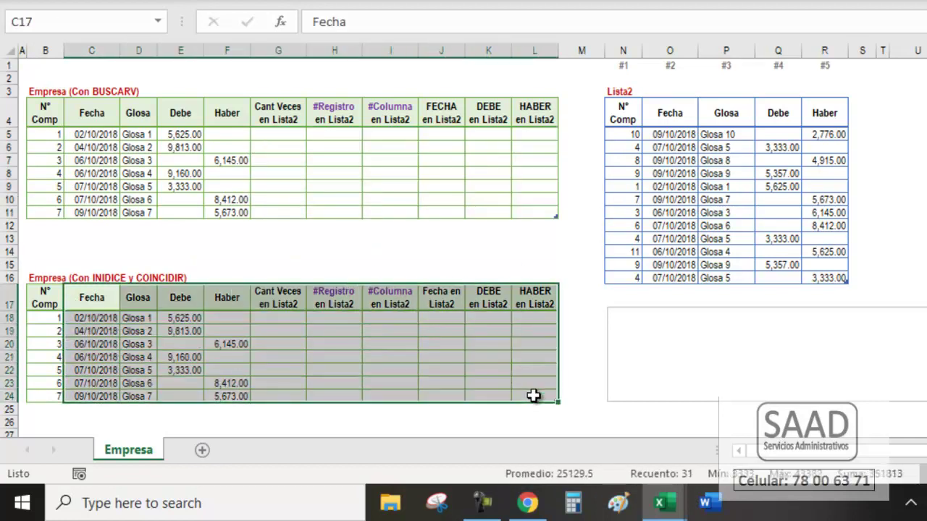
pyautogui.click(50, 282)
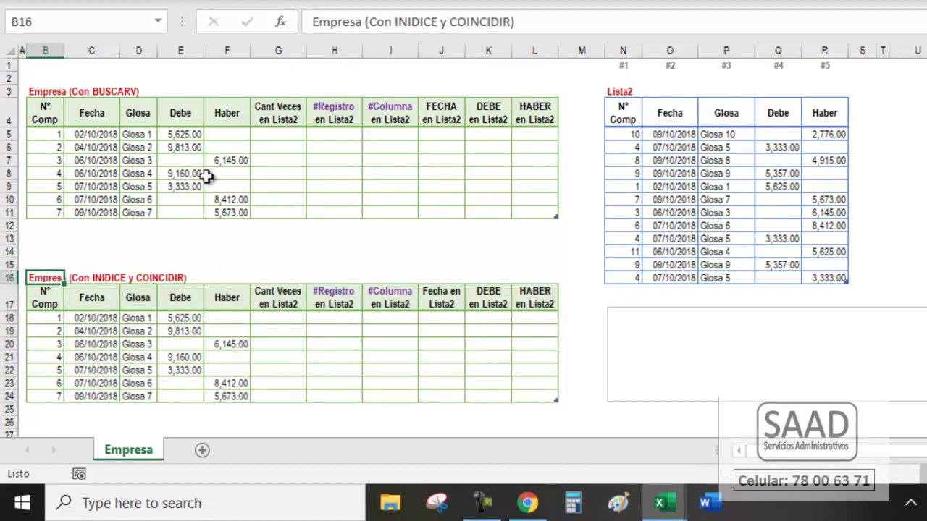
pyautogui.doubleClick(412, 22)
pyautogui.press('Escape')
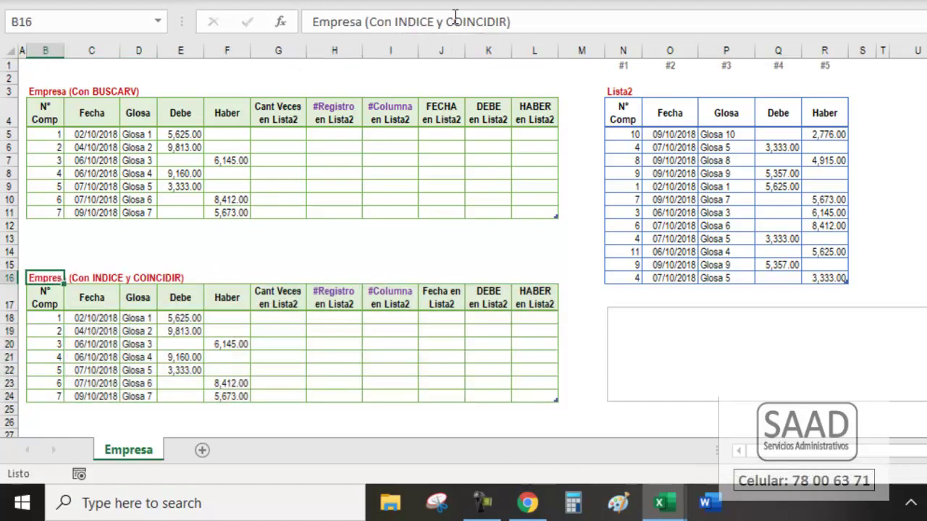
pyautogui.press('Down')
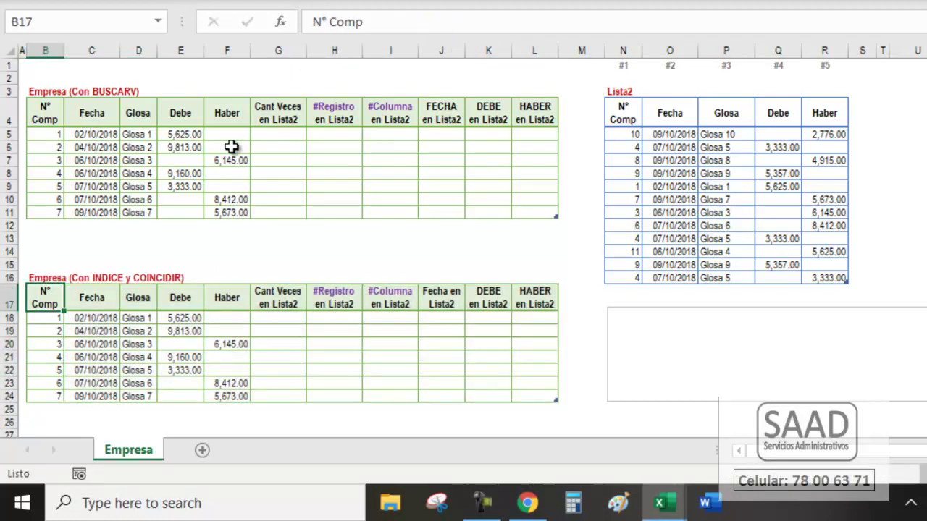
pyautogui.click(286, 137)
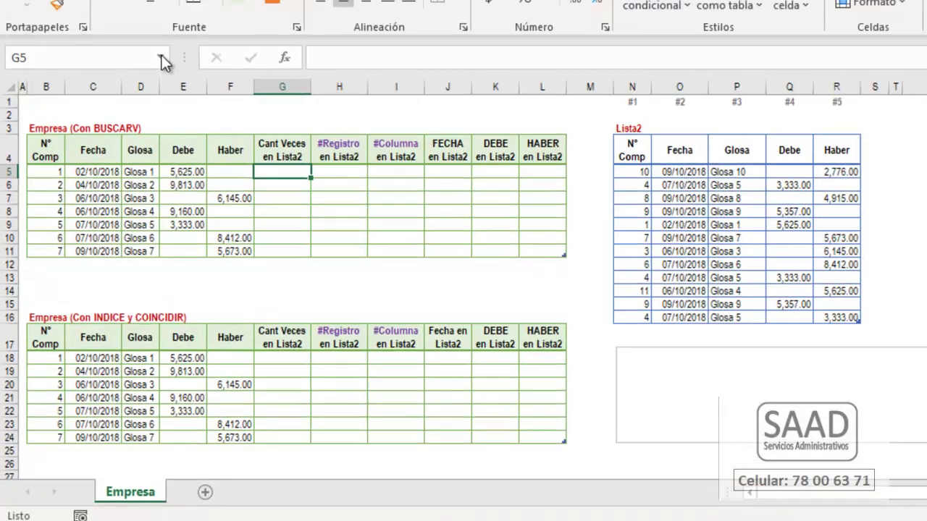
# - Check the workbook's defined tables by jumping to Tabla1 and Tabla2
pyautogui.click(158, 21)
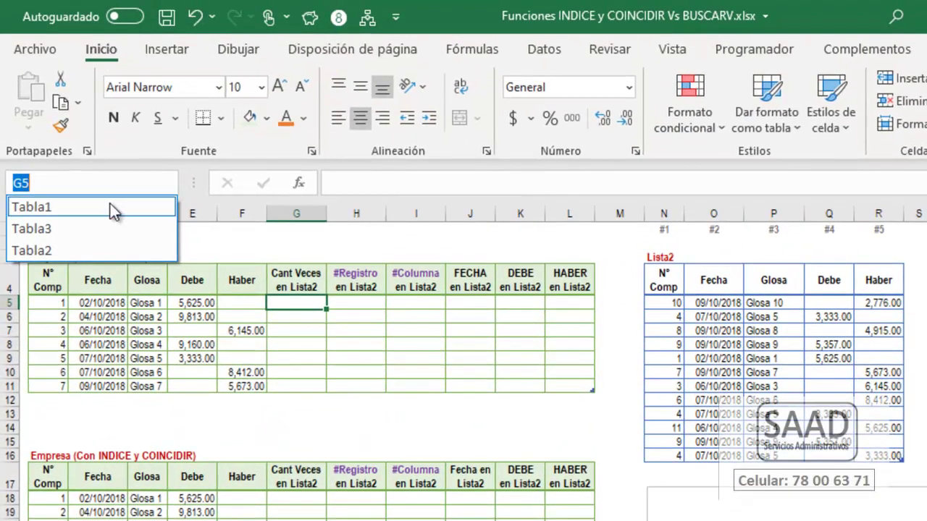
pyautogui.click(110, 209)
pyautogui.click(168, 181)
pyautogui.click(97, 250)
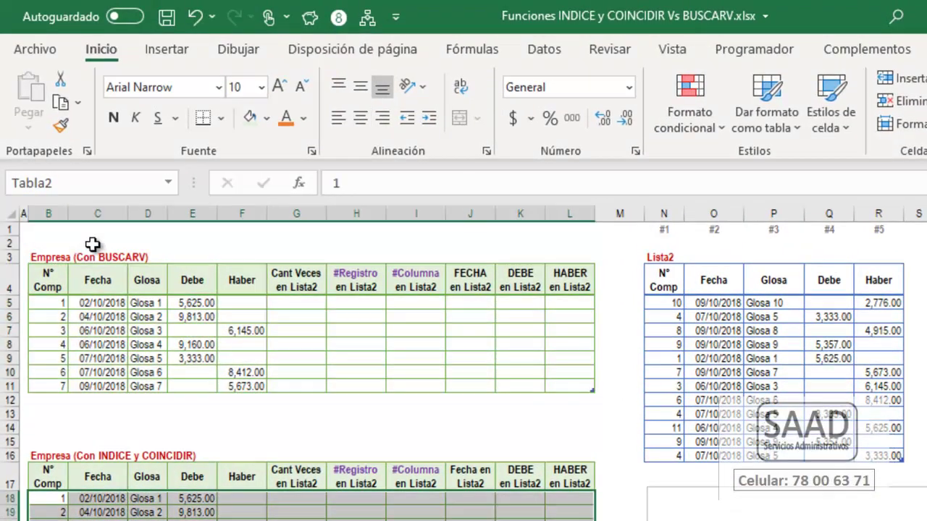
pyautogui.click(236, 345)
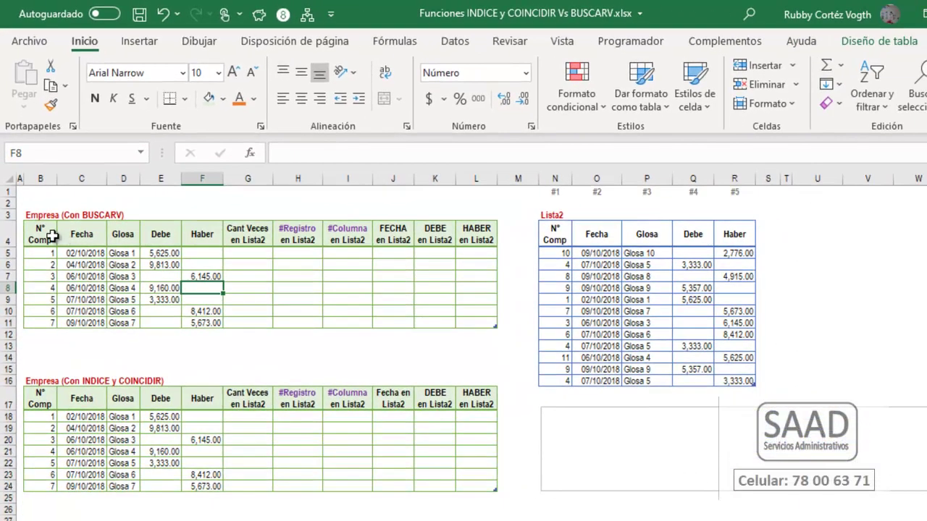
# - Rename the BUSCARV table from Tabla1 to TablaBuscarV
pyautogui.click(52, 236)
pyautogui.click(865, 44)
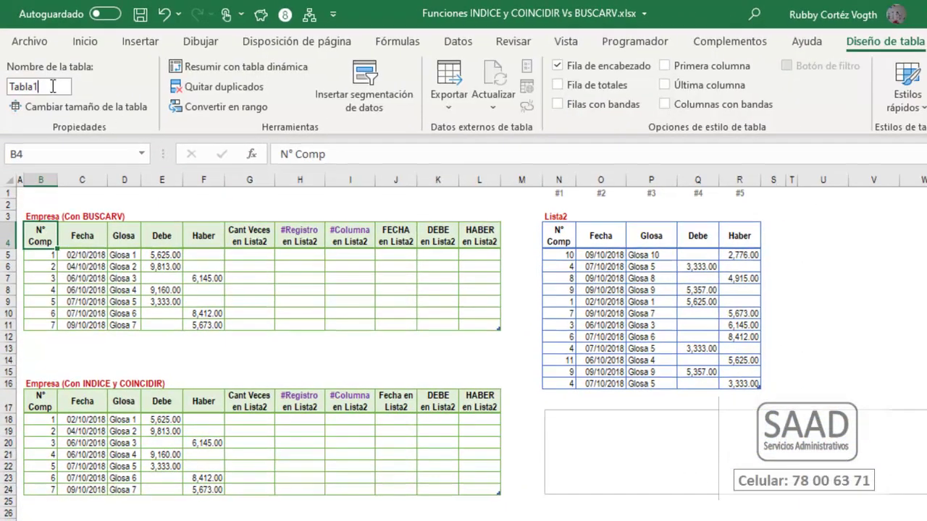
pyautogui.press('BackSpace')
pyautogui.write('SCARV')
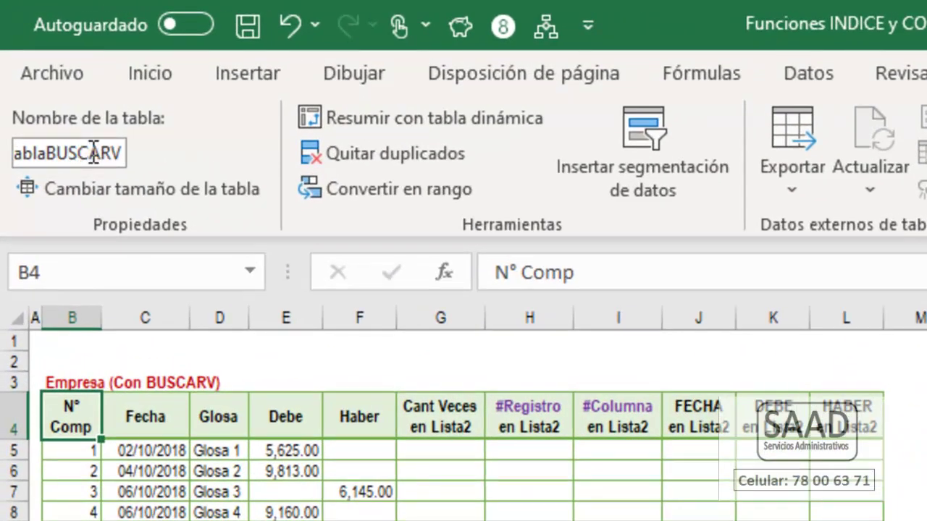
pyautogui.press('BackSpace')
pyautogui.press('BackSpace')
pyautogui.press('BackSpace')
pyautogui.press('BackSpace')
pyautogui.press('BackSpace')
pyautogui.press('BackSpace')
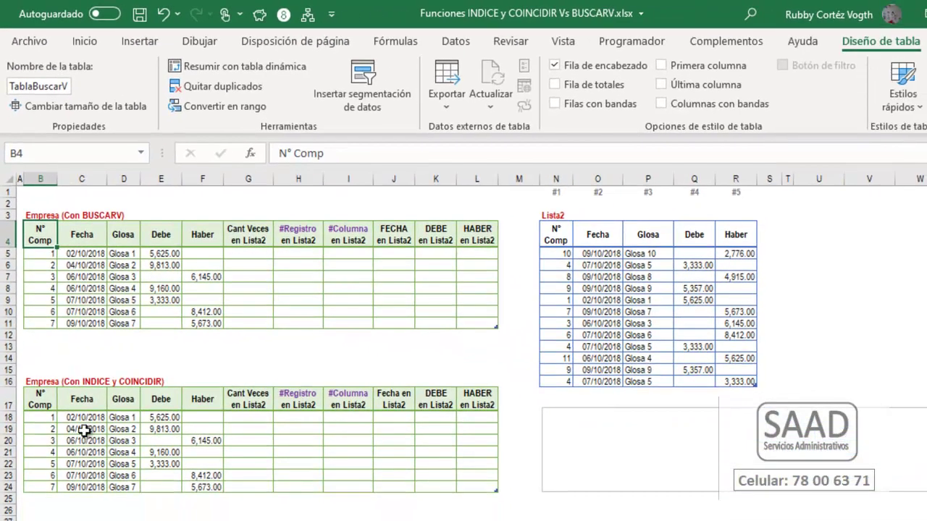
# - Rename the INDICE y COINCIDIR table from Tabla2 to TablaCoincidir
pyautogui.click(40, 407)
pyautogui.click(31, 88)
pyautogui.click(45, 84)
pyautogui.write('Coinci')
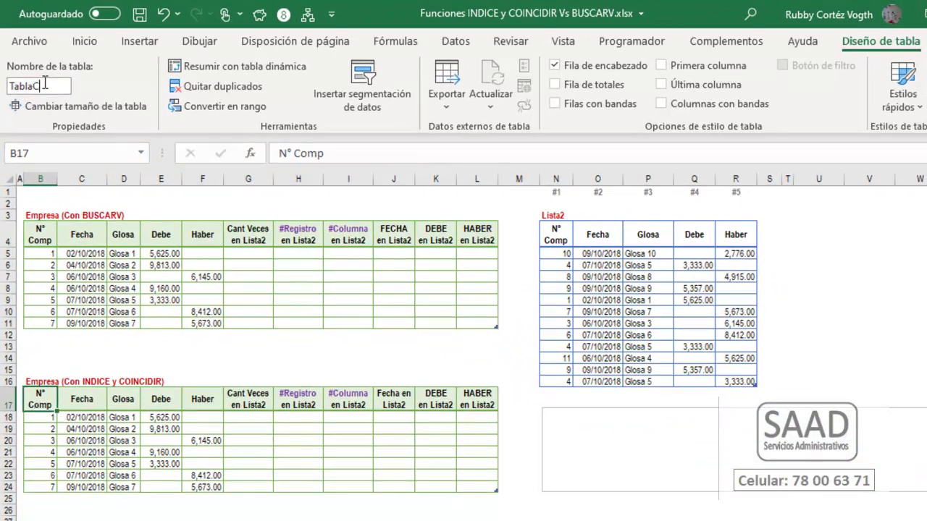
pyautogui.write('dir')
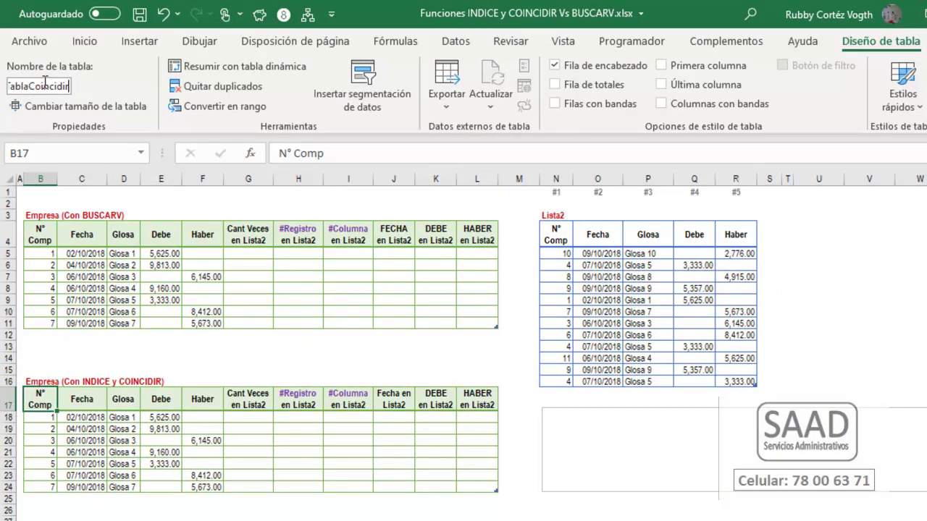
pyautogui.press('Return')
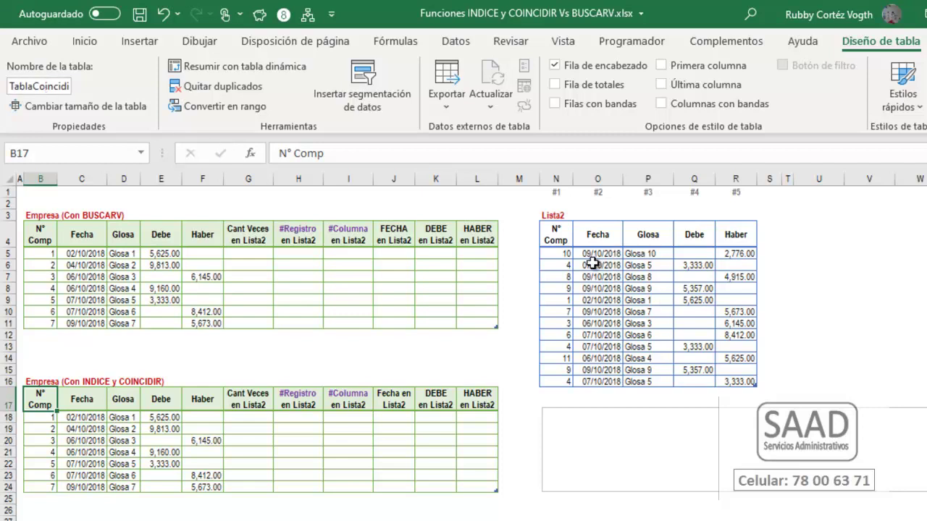
# - Rename the Lista2 table from Tabla3 to TablaLista2
pyautogui.click(556, 235)
pyautogui.click(55, 86)
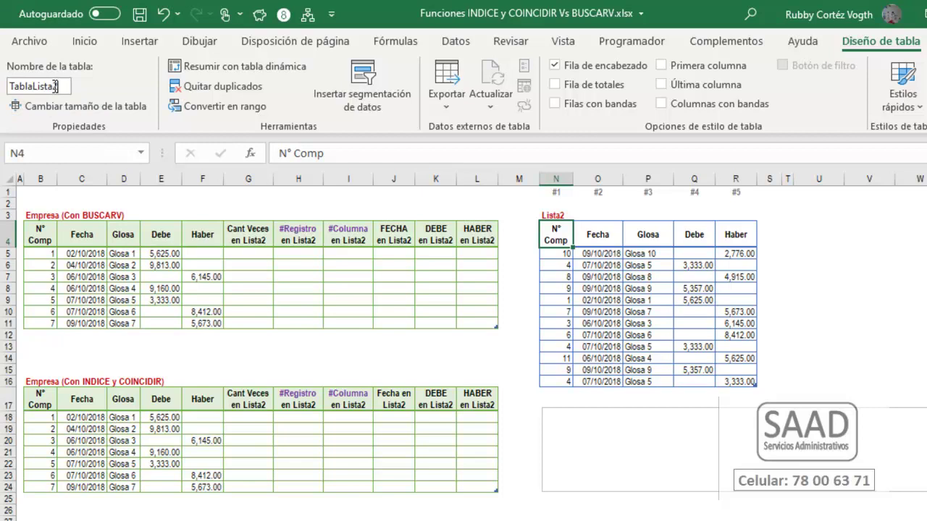
pyautogui.press('Return')
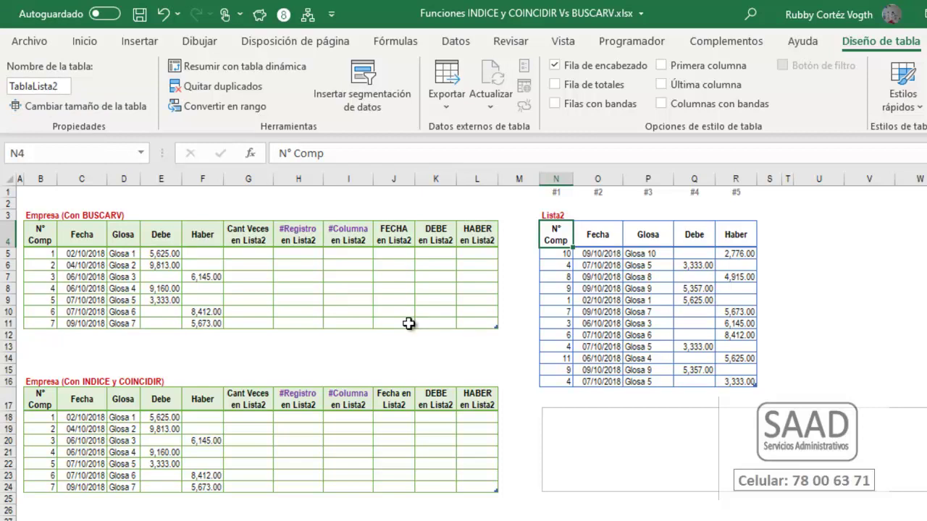
pyautogui.click(382, 255)
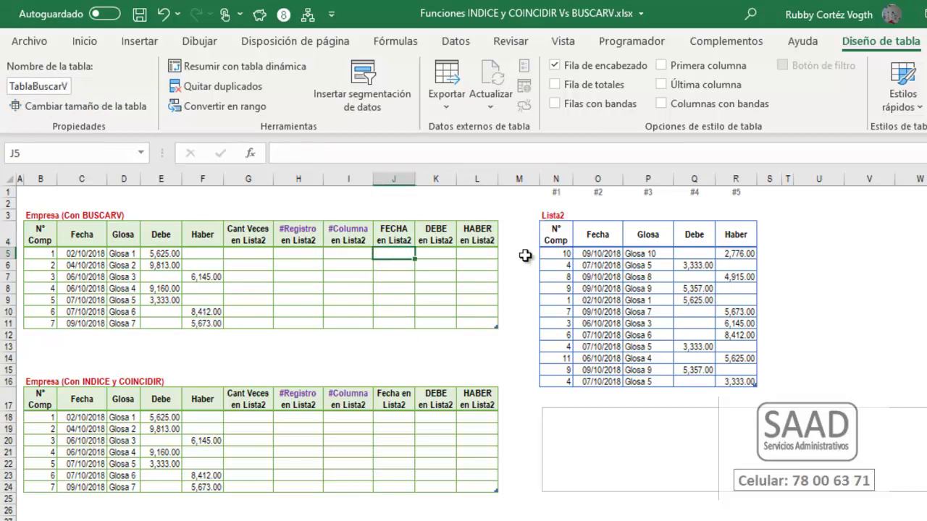
pyautogui.moveTo(556, 192)
pyautogui.mouseDown()
pyautogui.moveTo(729, 197)
pyautogui.moveTo(558, 194)
pyautogui.mouseUp()
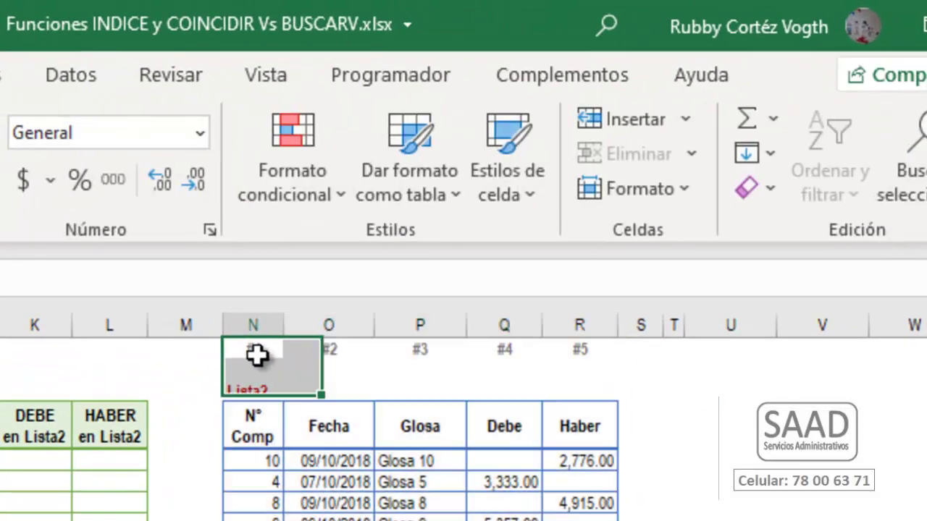
pyautogui.moveTo(257, 355); pyautogui.dragTo(259, 351)
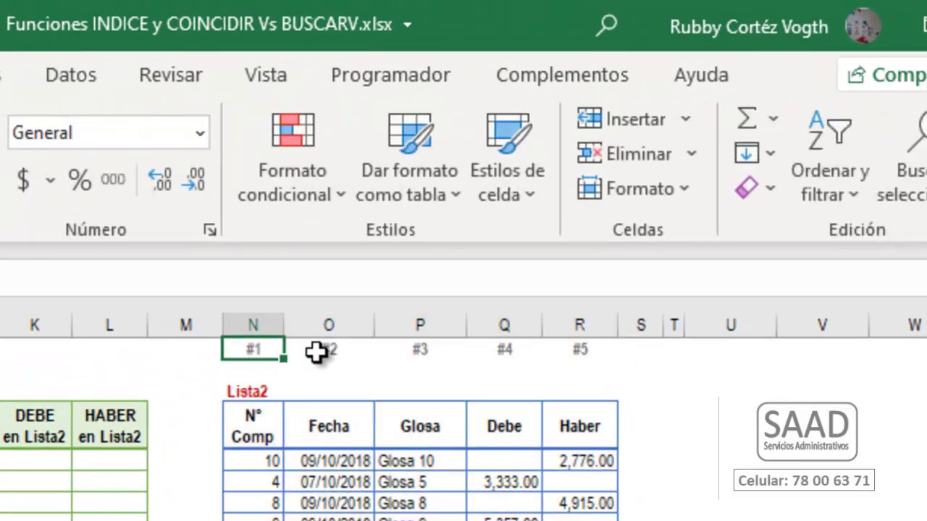
pyautogui.click(324, 351)
pyautogui.click(411, 353)
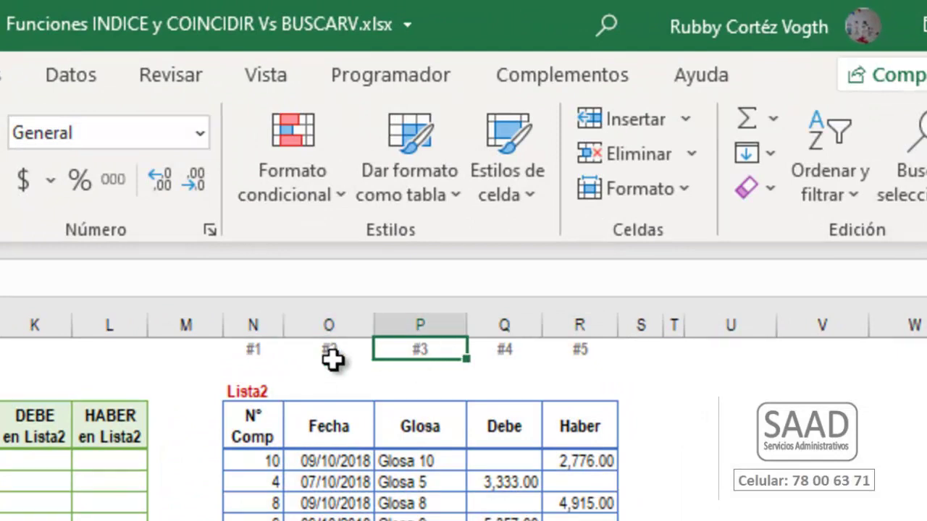
pyautogui.click(248, 348)
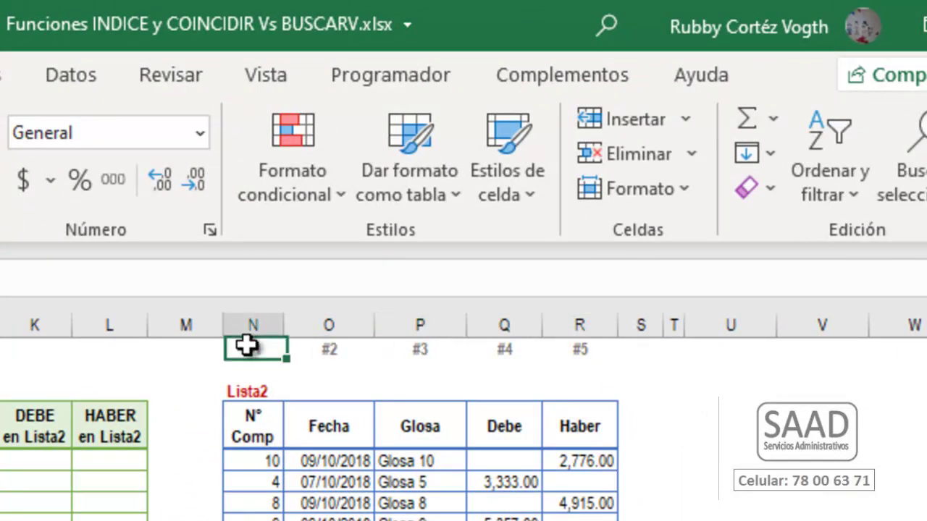
pyautogui.click(343, 353)
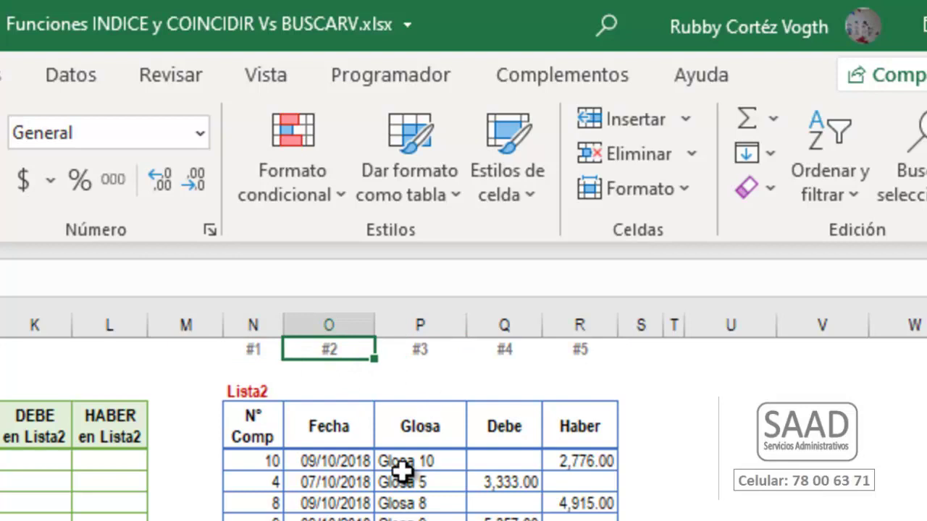
pyautogui.click(431, 351)
pyautogui.moveTo(431, 351); pyautogui.dragTo(427, 517)
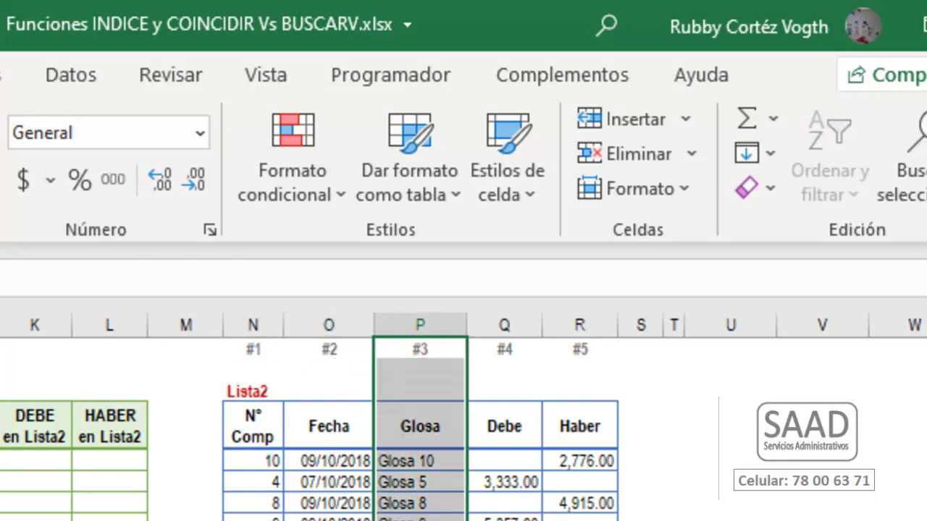
pyautogui.click(50, 459)
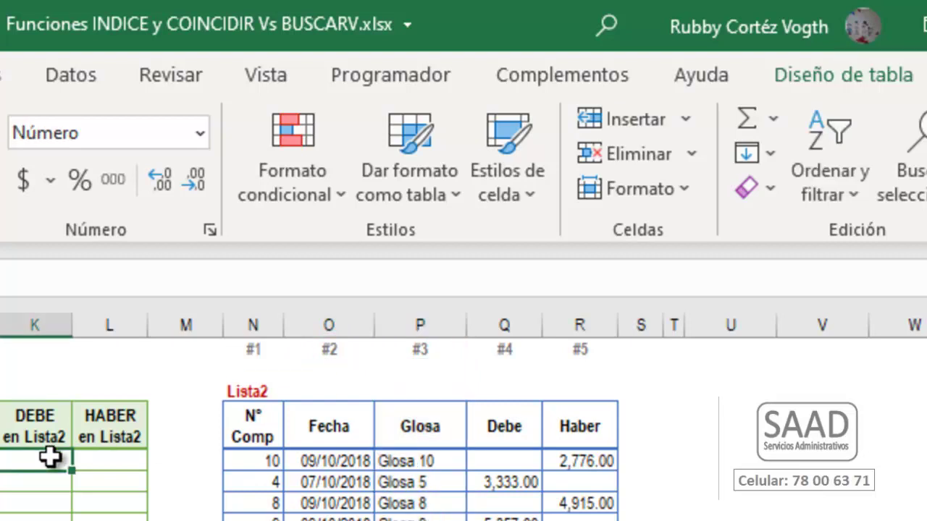
pyautogui.moveTo(492, 346); pyautogui.dragTo(504, 517)
pyautogui.click(117, 457)
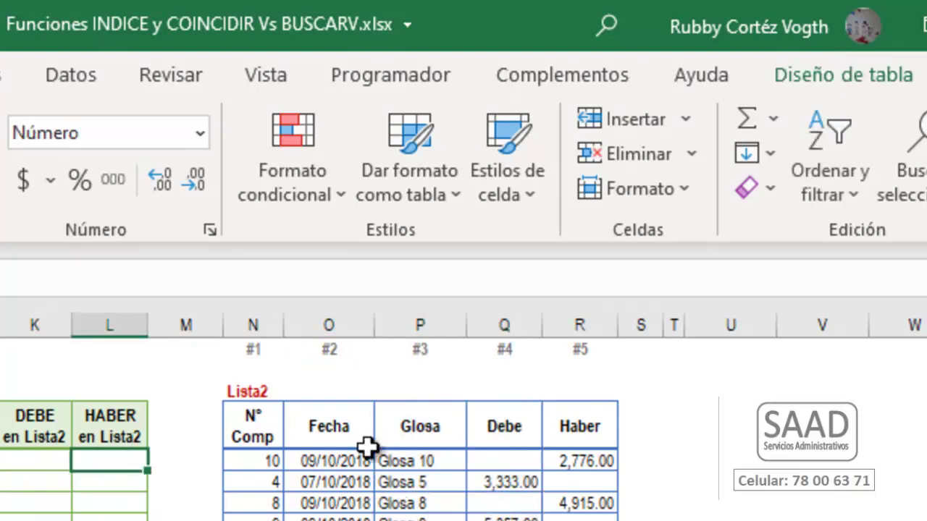
pyautogui.click(570, 366)
pyautogui.moveTo(570, 366); pyautogui.dragTo(579, 518)
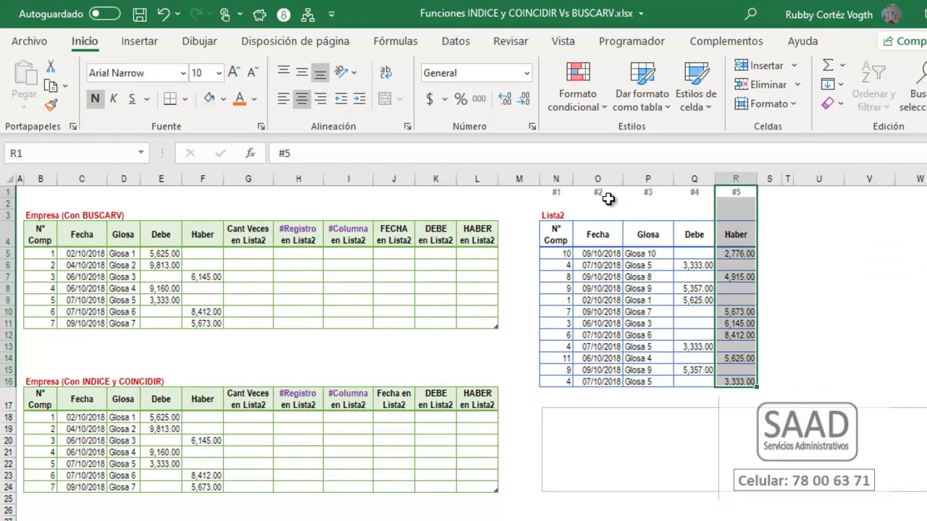
pyautogui.click(607, 194)
pyautogui.moveTo(592, 277); pyautogui.dragTo(619, 382)
pyautogui.click(398, 254)
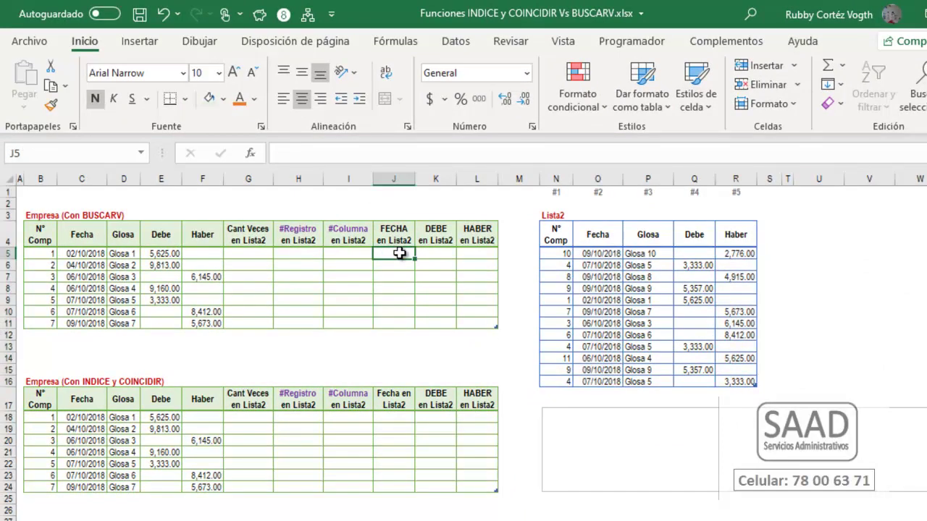
pyautogui.write('=b')
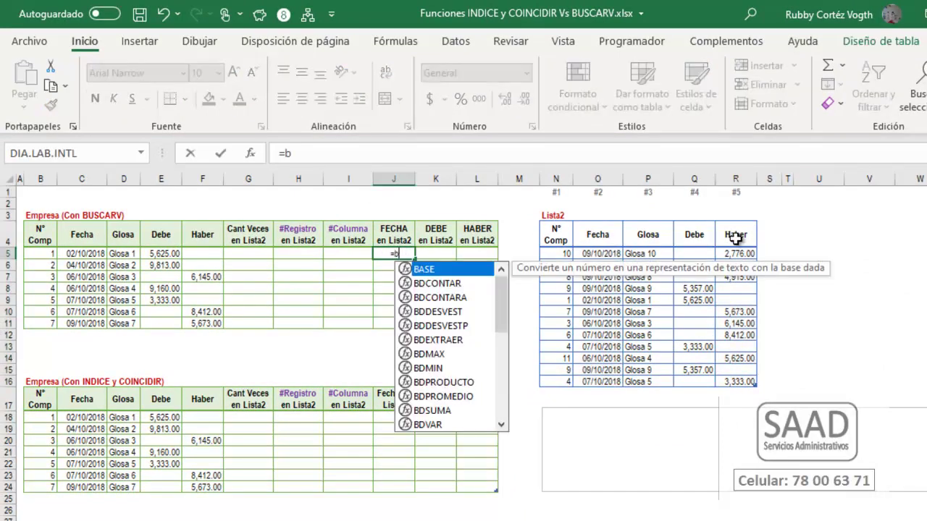
pyautogui.write('us')
pyautogui.press('Down')
pyautogui.press('Down')
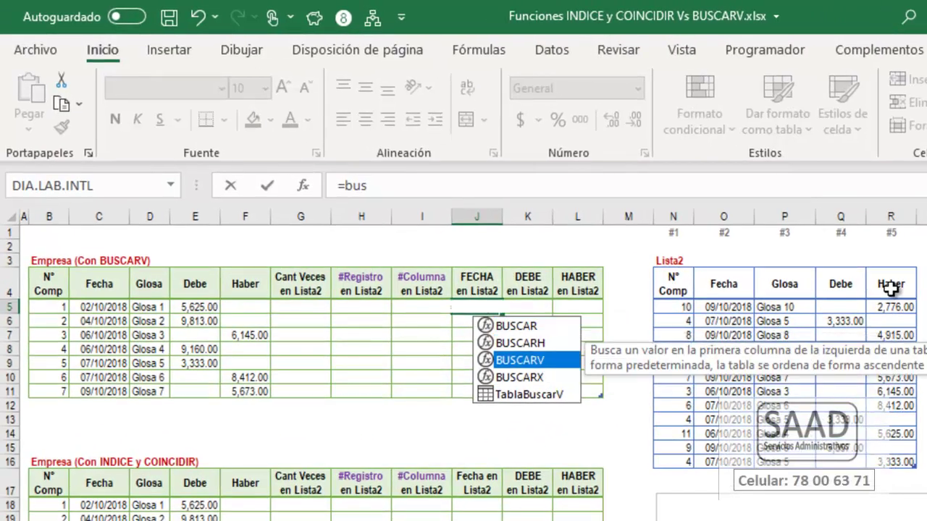
pyautogui.press('Tab')
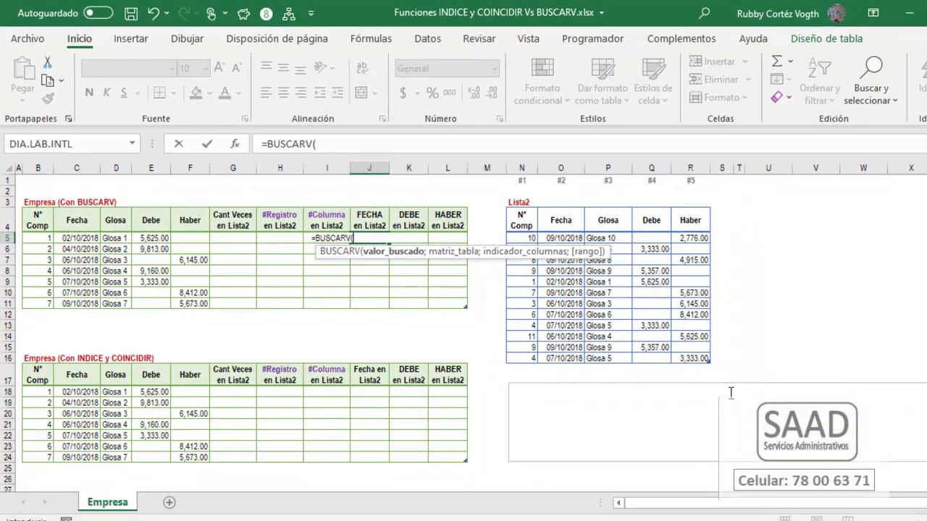
pyautogui.click(714, 386)
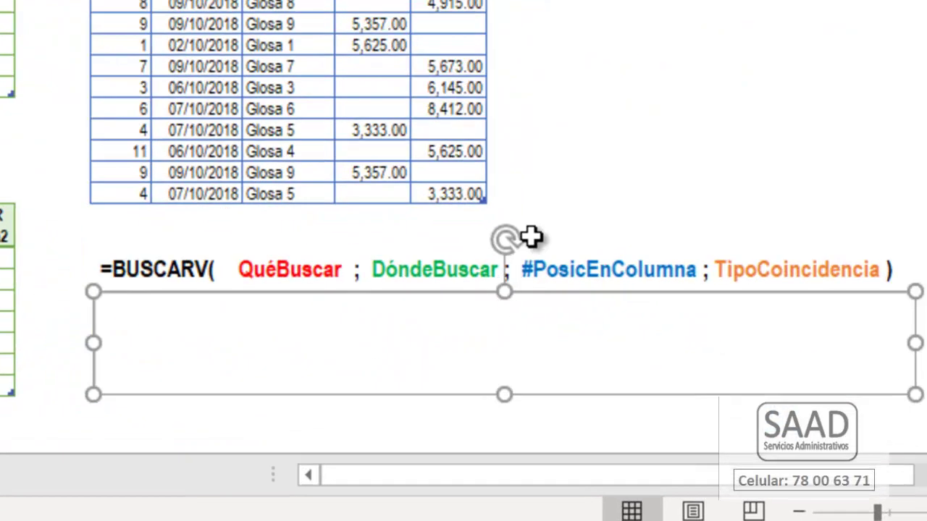
pyautogui.click(761, 326)
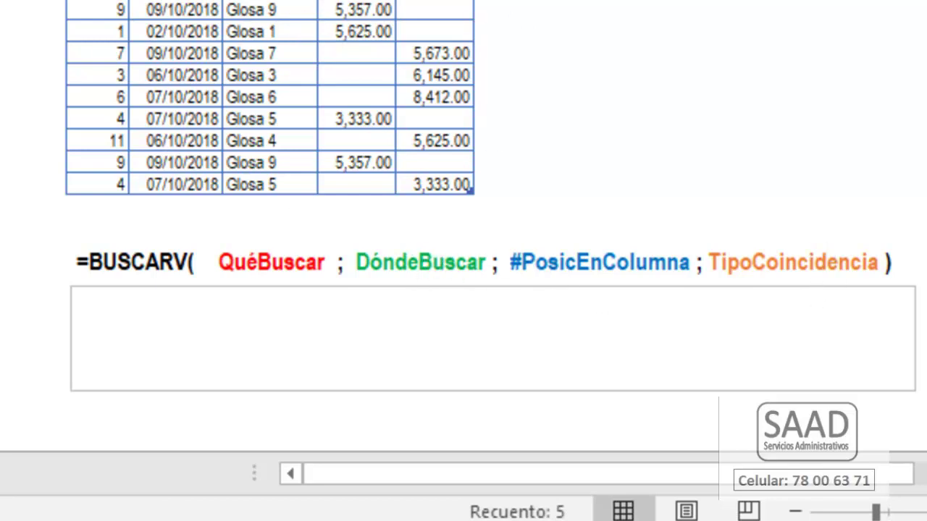
# - Enter =BUSCARV(B5;TablaLista2;2;FALSO) in J5 so it fills down to J11
pyautogui.click(465, 300)
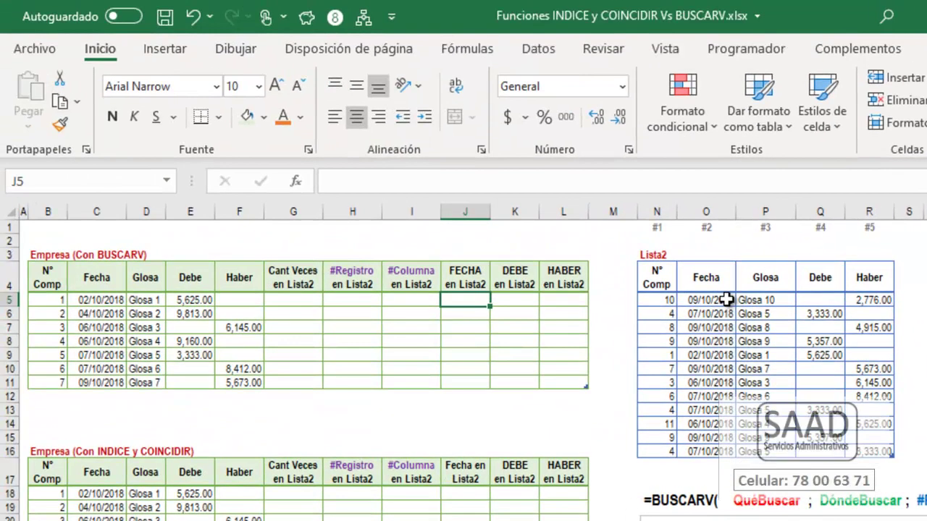
pyautogui.write('=bus')
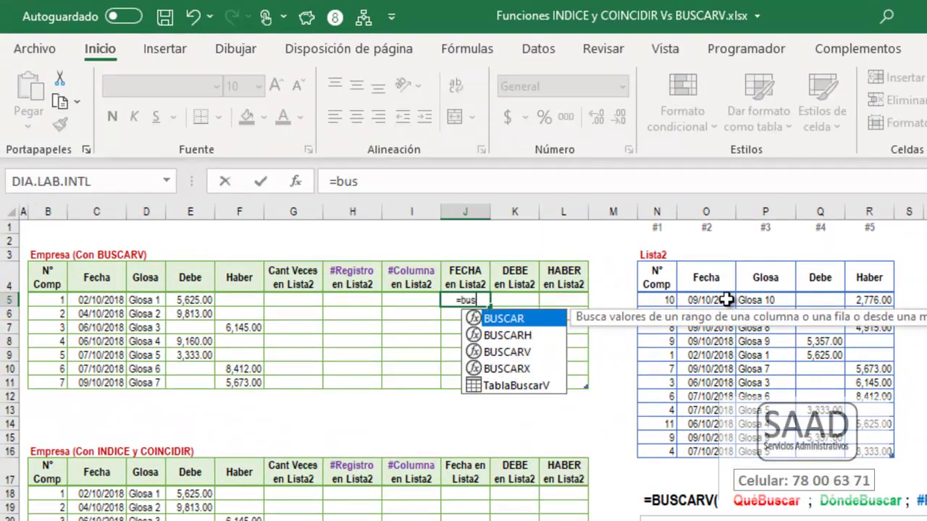
pyautogui.press('Down')
pyautogui.press('Down')
pyautogui.press('Tab')
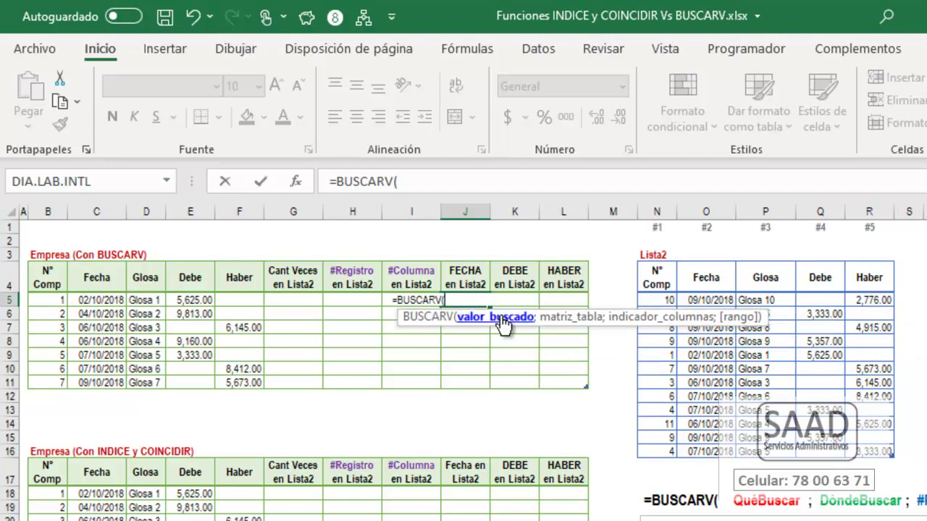
pyautogui.write('B5')
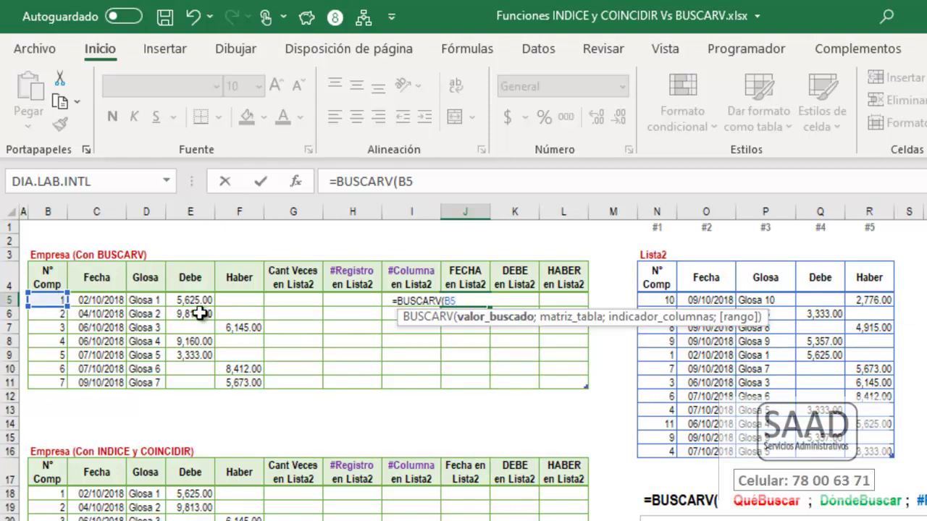
pyautogui.write(';')
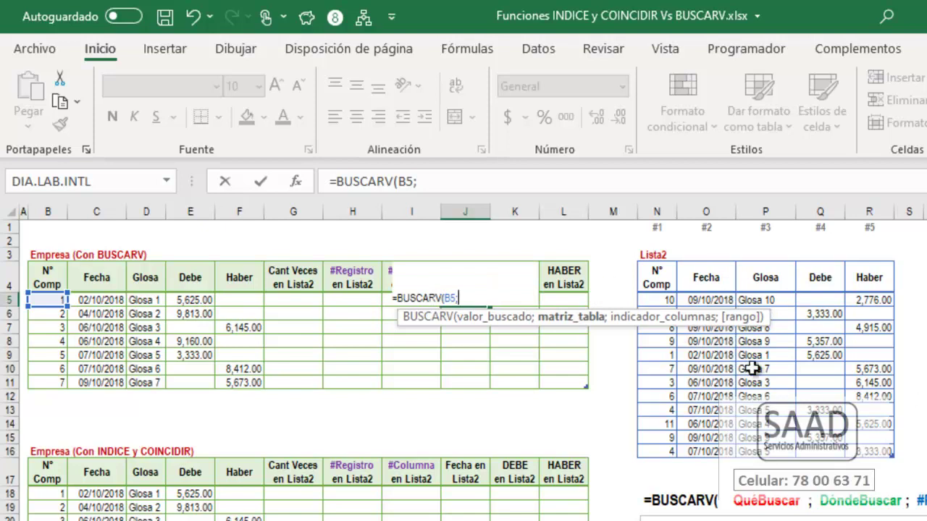
pyautogui.write('List')
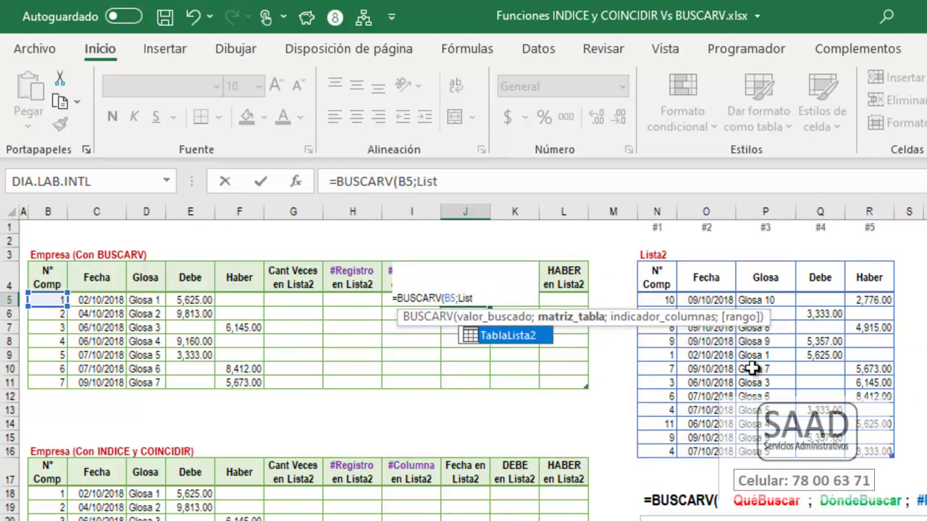
pyautogui.press('Tab')
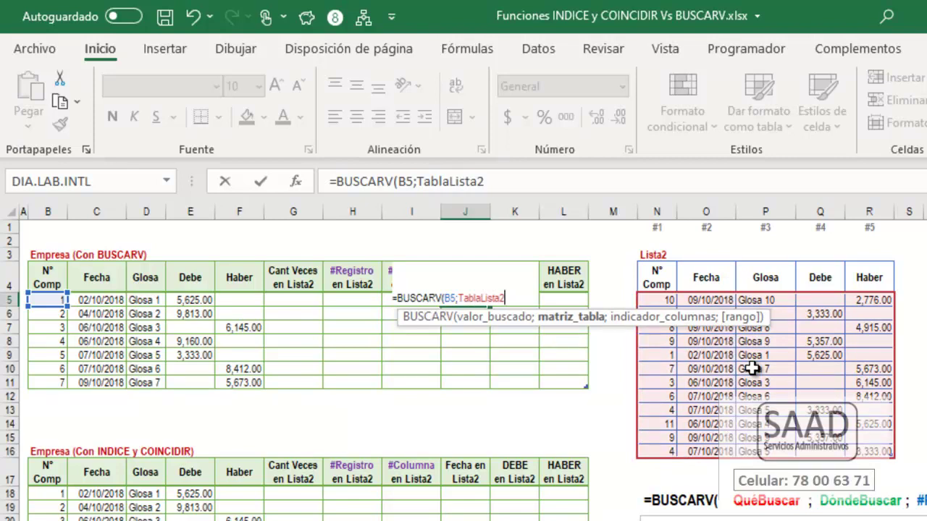
pyautogui.write(';2')
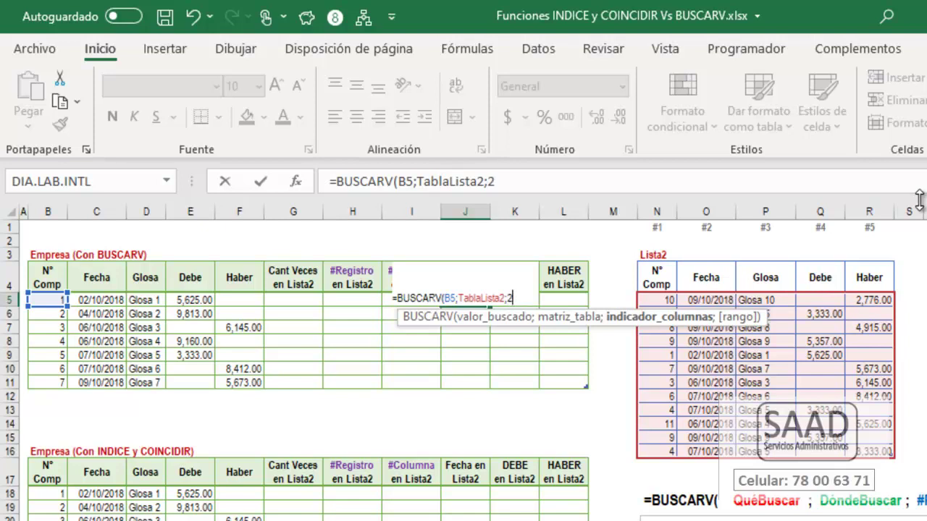
pyautogui.write(';')
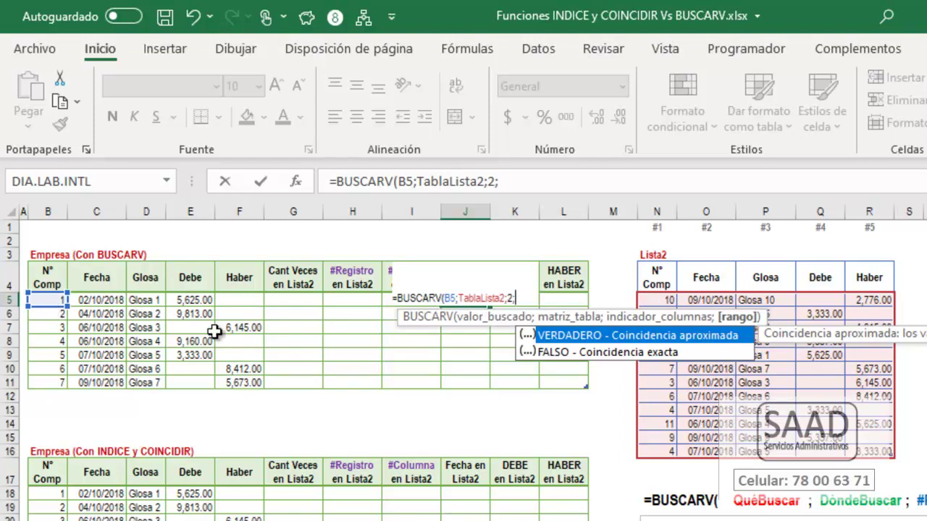
pyautogui.press('Down')
pyautogui.press('Tab')
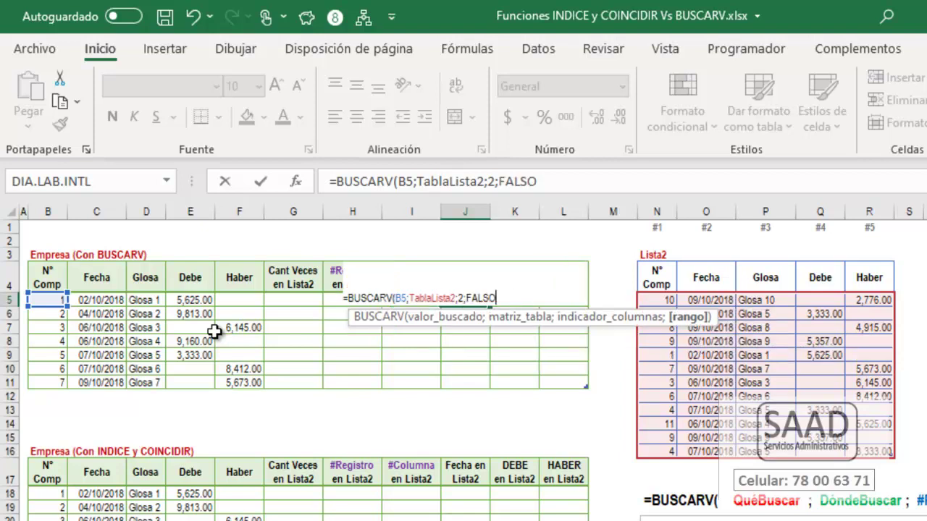
pyautogui.write(')')
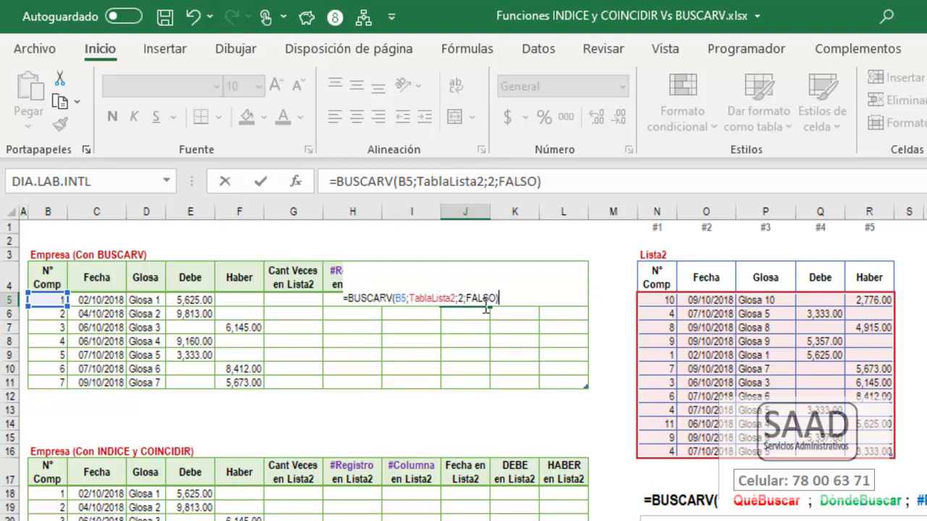
pyautogui.press('Return')
pyautogui.press('Up')
pyautogui.press('Up')
pyautogui.press('Down')
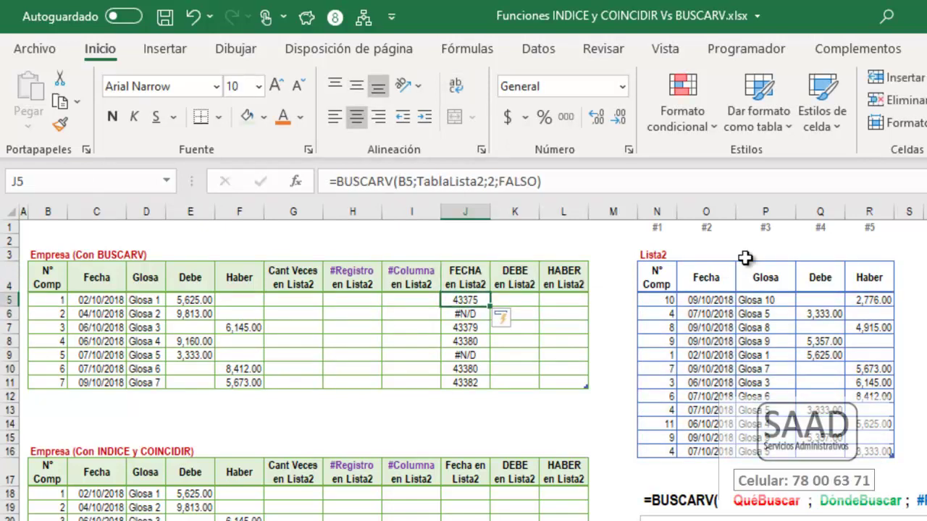
# - Format J5:J11 with the Fecha corta short date format
pyautogui.hotkey('ctrl', 'shift', 'Down')
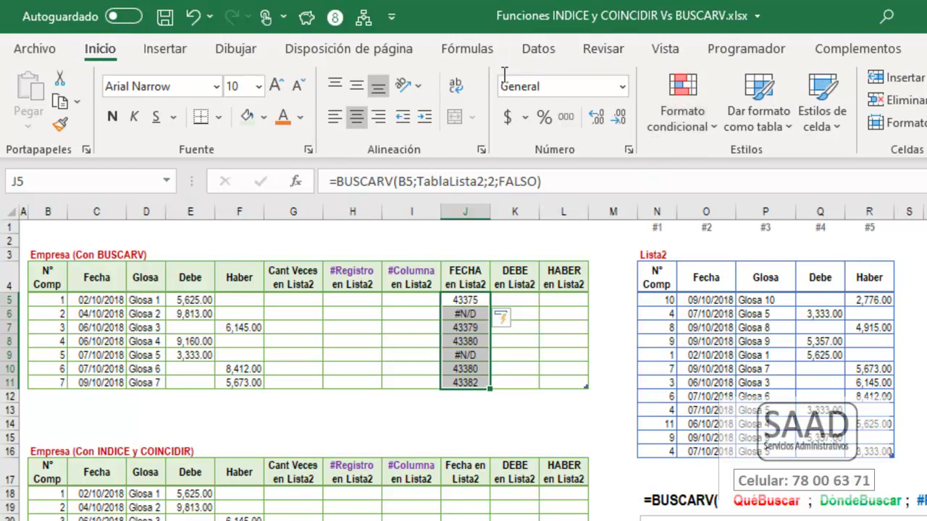
pyautogui.click(625, 86)
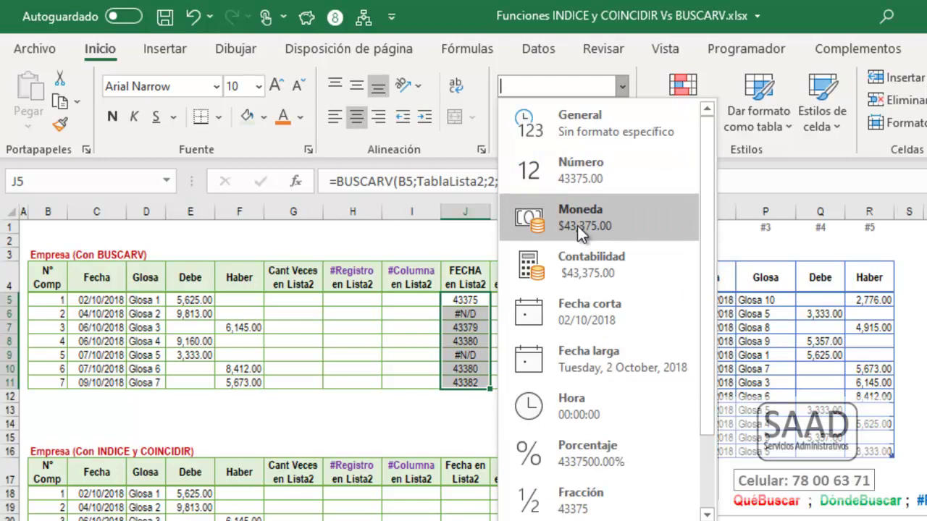
pyautogui.click(585, 322)
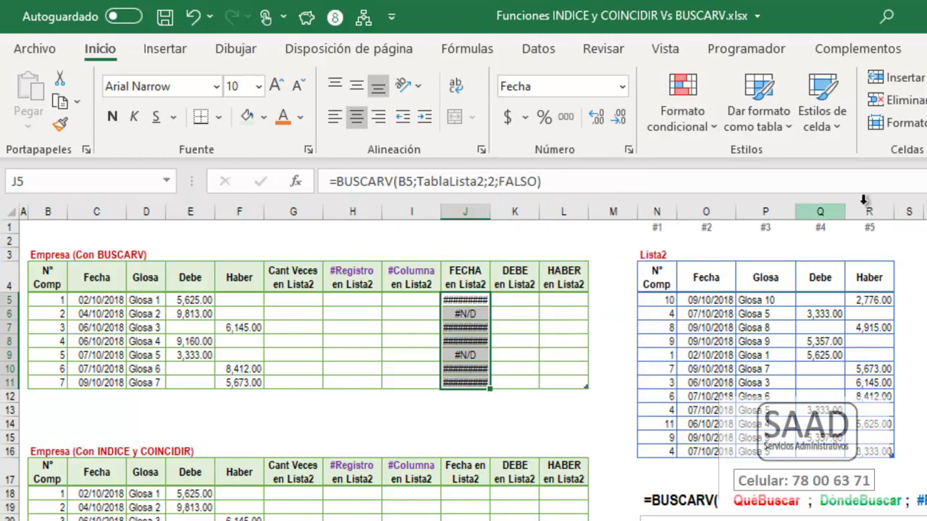
# - Set column J width to 11 and check the results in J6 to J8
pyautogui.hotkey('alt', 'f')
pyautogui.write('ca11')
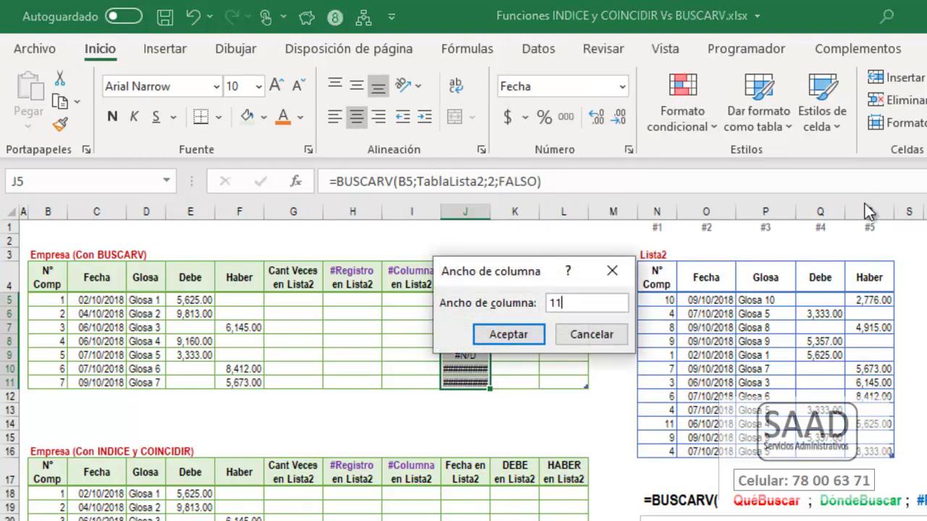
pyautogui.press('Return')
pyautogui.click(472, 299)
pyautogui.click(481, 327)
pyautogui.click(485, 342)
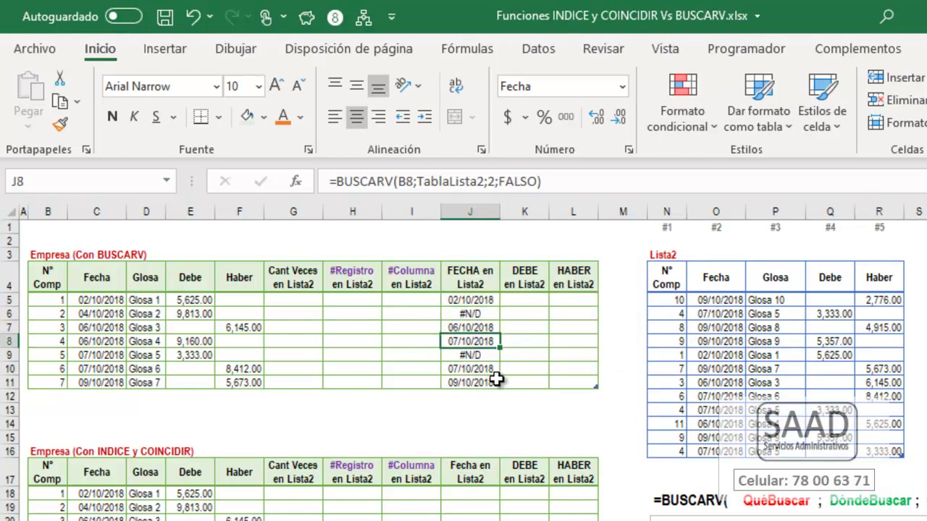
pyautogui.click(471, 315)
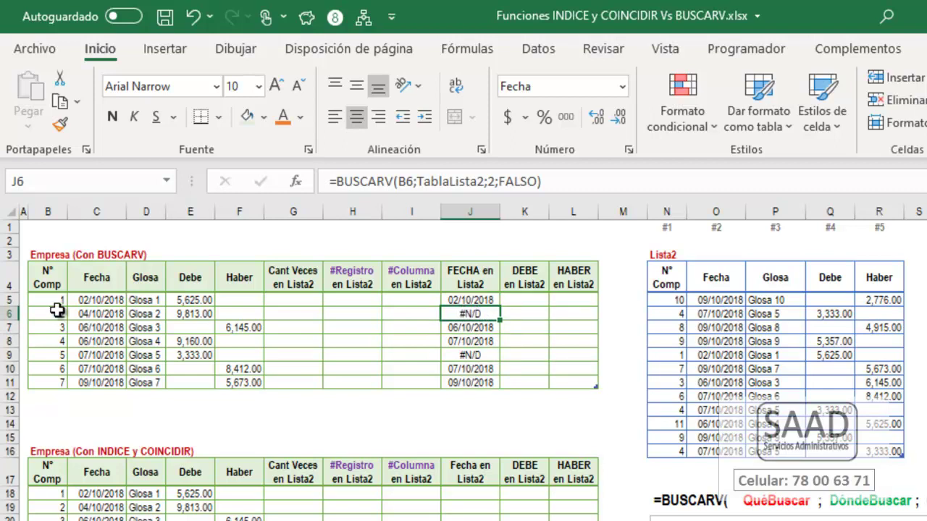
pyautogui.moveTo(59, 313); pyautogui.dragTo(452, 314)
pyautogui.moveTo(666, 300); pyautogui.dragTo(665, 449)
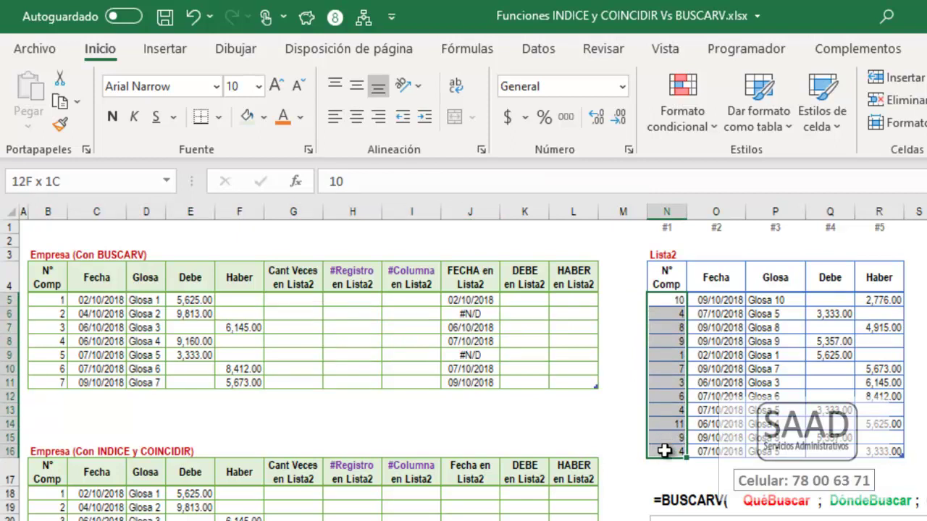
pyautogui.click(662, 327)
pyautogui.click(643, 376)
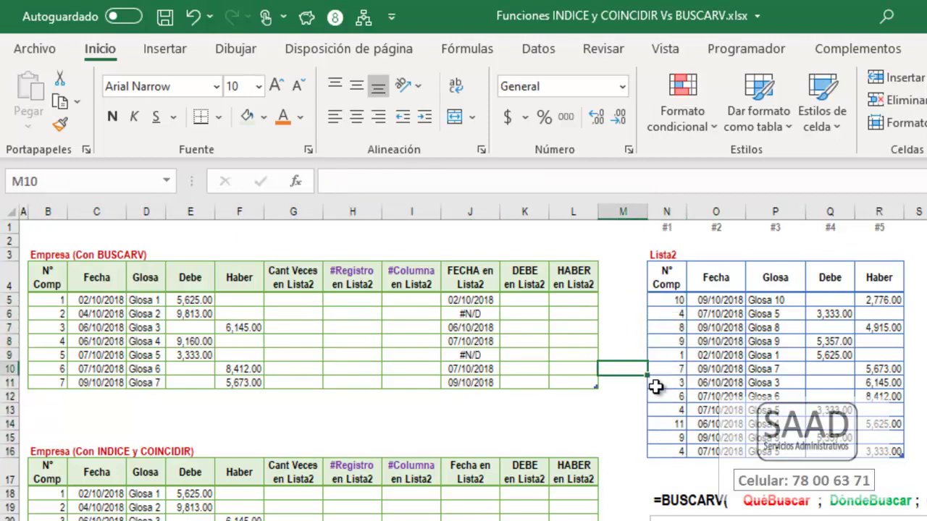
pyautogui.moveTo(58, 355); pyautogui.dragTo(533, 368)
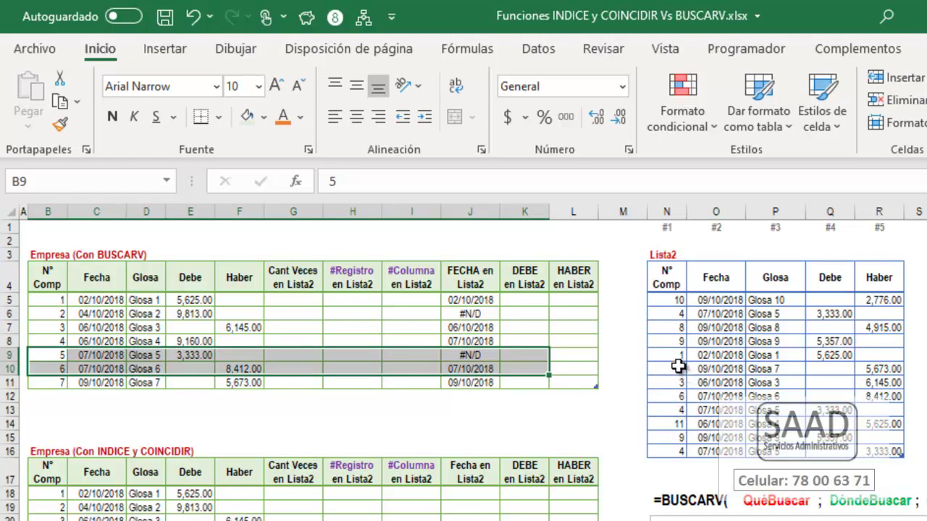
pyautogui.click(674, 410)
pyautogui.write('5')
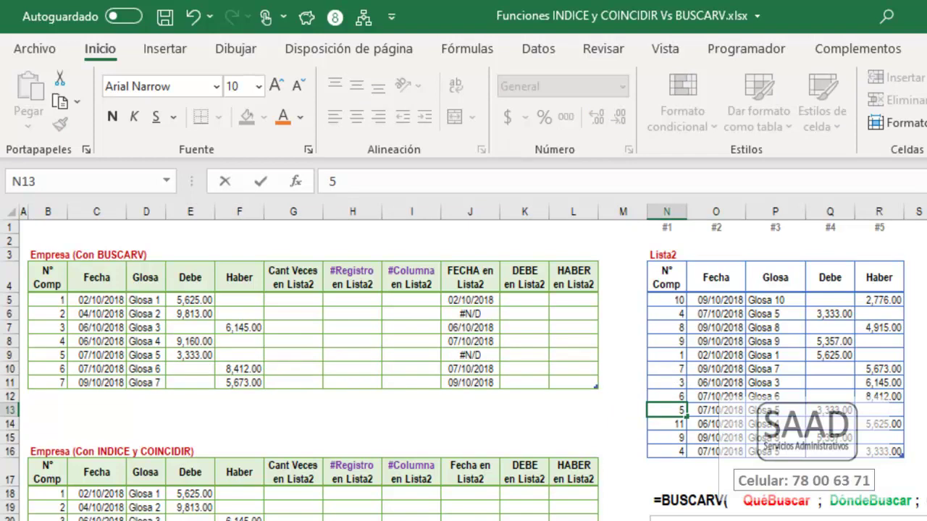
pyautogui.press('Return')
pyautogui.click(442, 354)
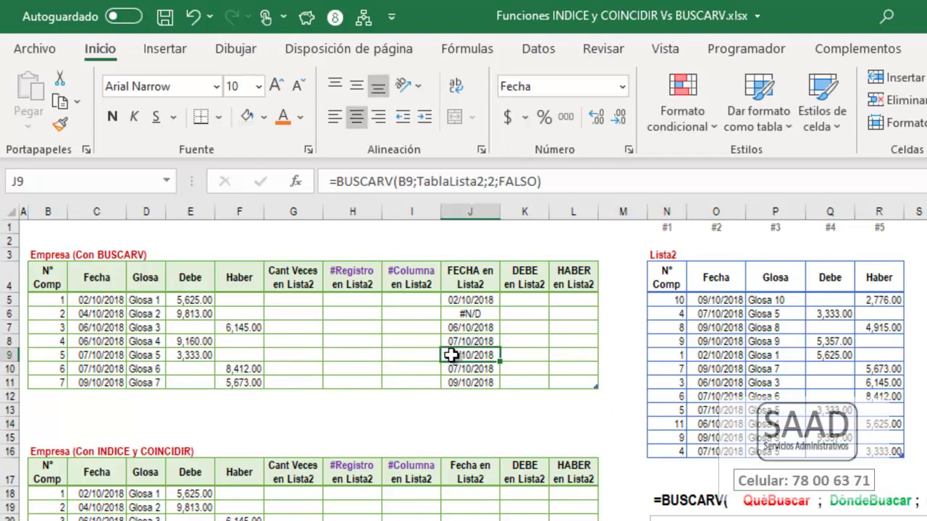
pyautogui.click(709, 411)
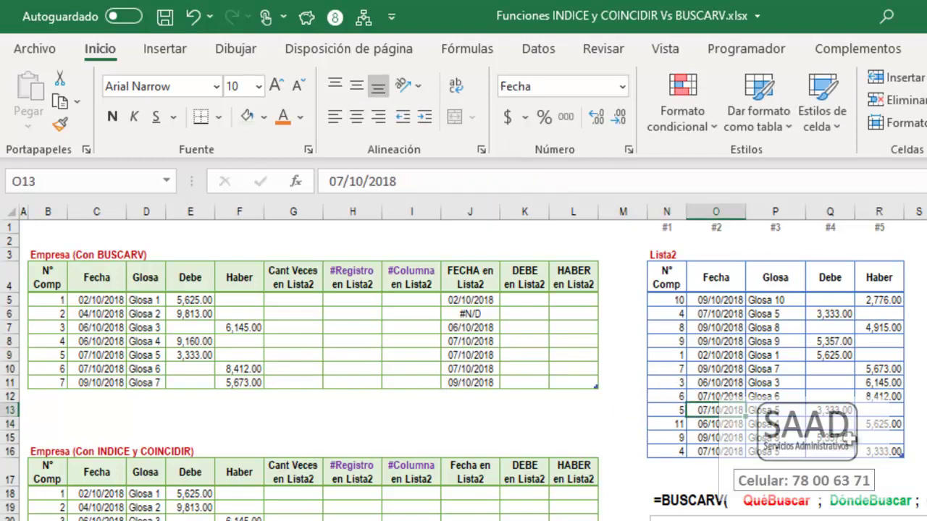
pyautogui.hotkey('ctrl', 'z')
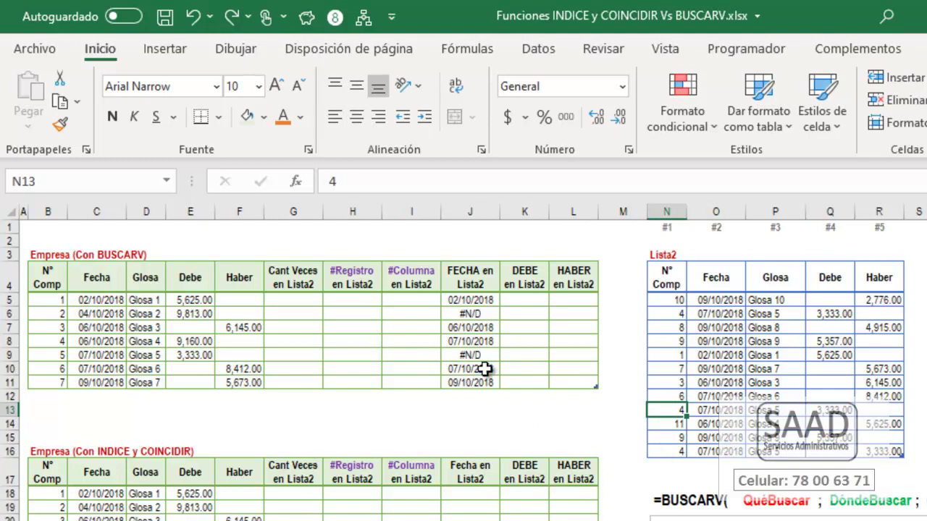
pyautogui.click(476, 354)
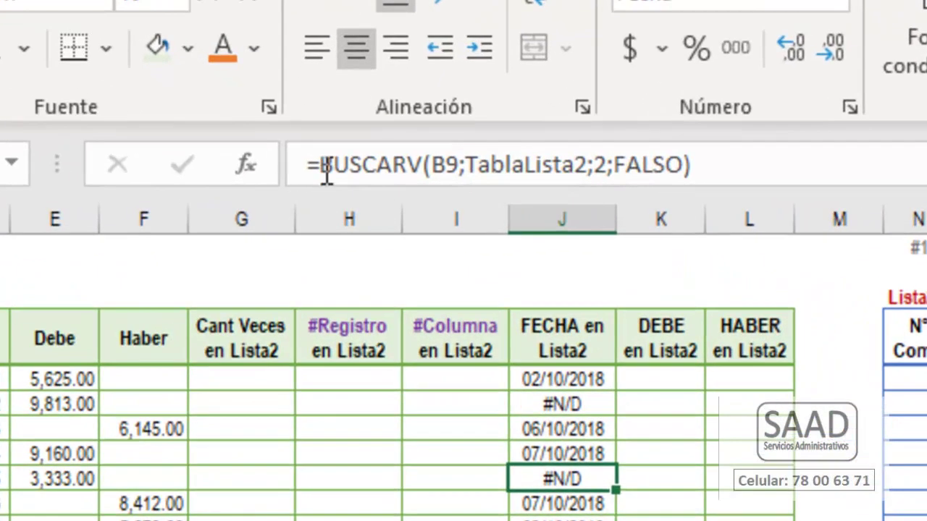
# - Wrap the J9 lookup as =SI.ERROR(BUSCARV(B9;TablaLista2;2;FALSO);"No existe")
pyautogui.click(343, 174)
pyautogui.write('si.e')
pyautogui.press('Tab')
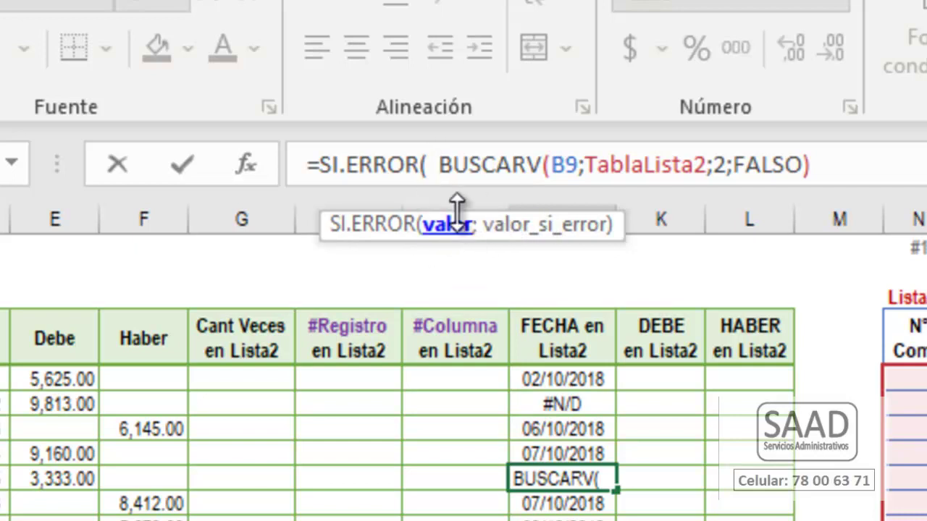
pyautogui.click(830, 170)
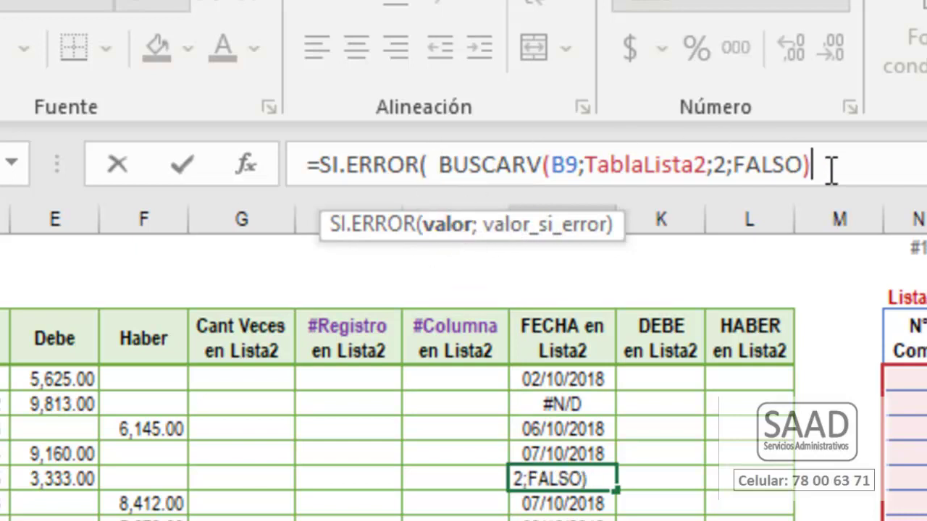
pyautogui.write(';')
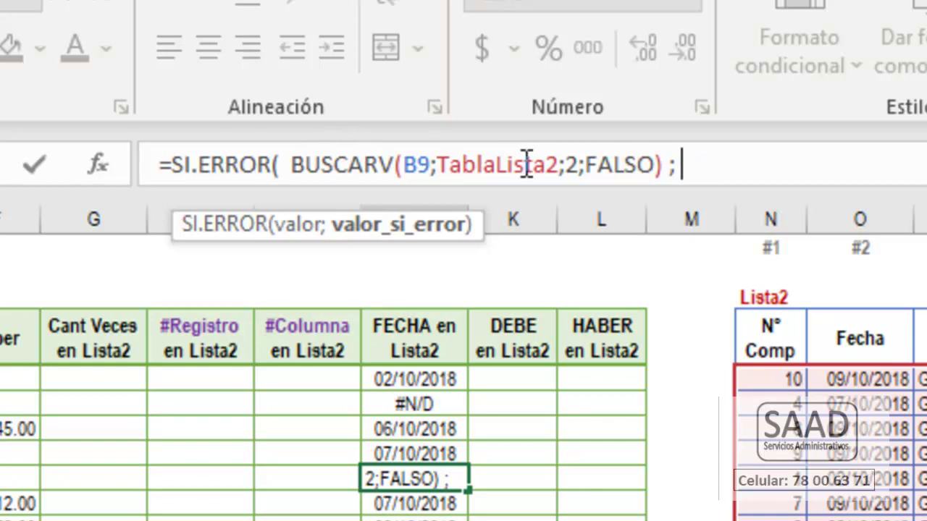
pyautogui.write('"No existe" ')
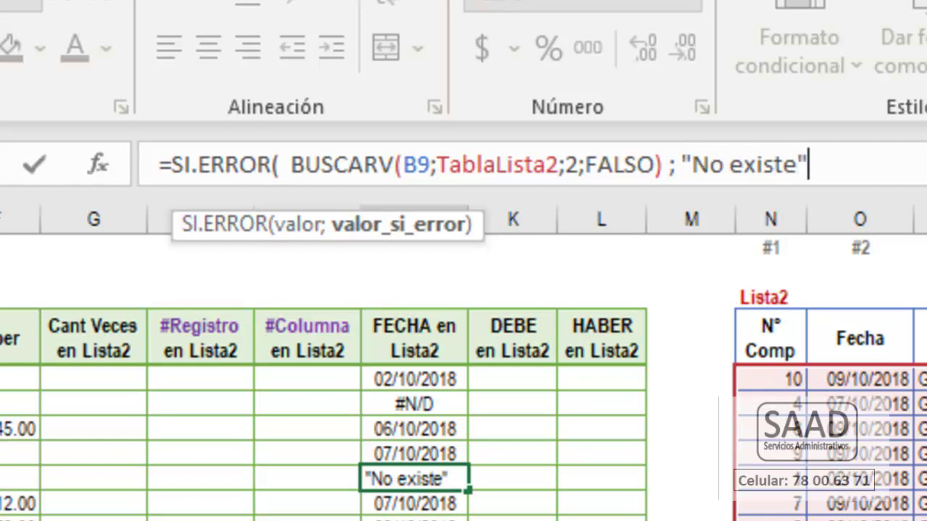
pyautogui.write(')')
pyautogui.moveTo(387, 177); pyautogui.dragTo(580, 175)
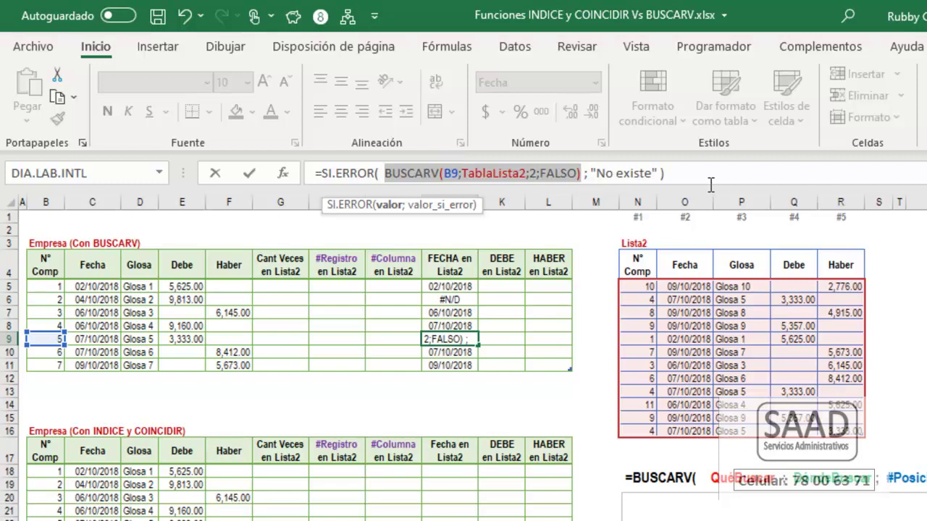
pyautogui.press('Return')
pyautogui.click(439, 298)
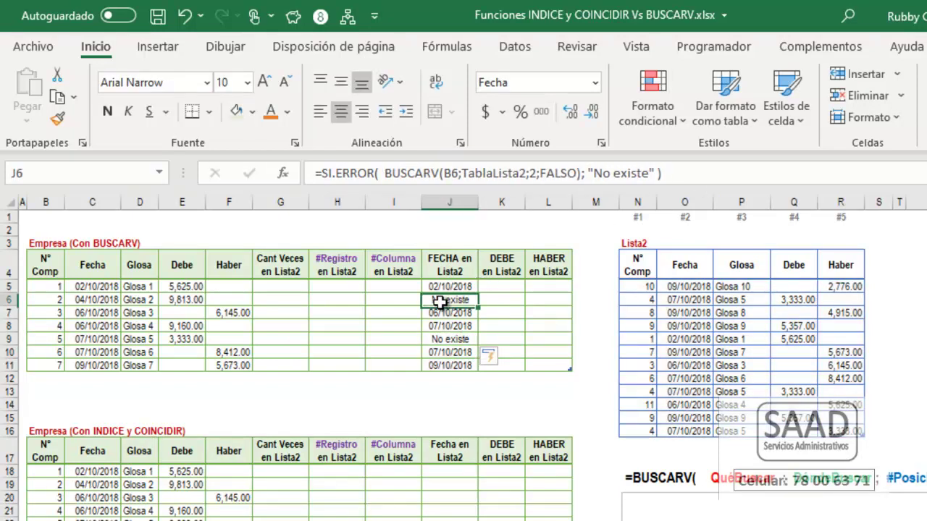
pyautogui.click(450, 339)
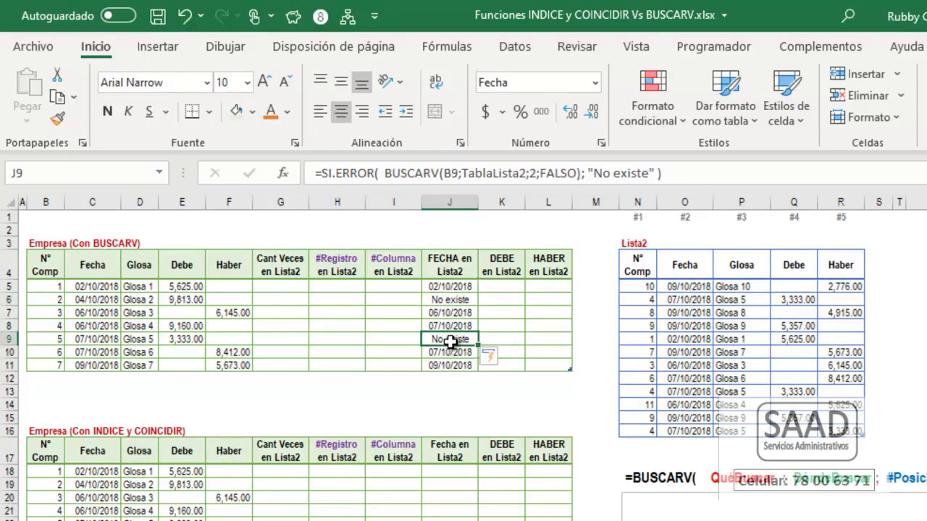
# - Replace "No existe" with "" in J6's SI.ERROR formula
pyautogui.click(443, 299)
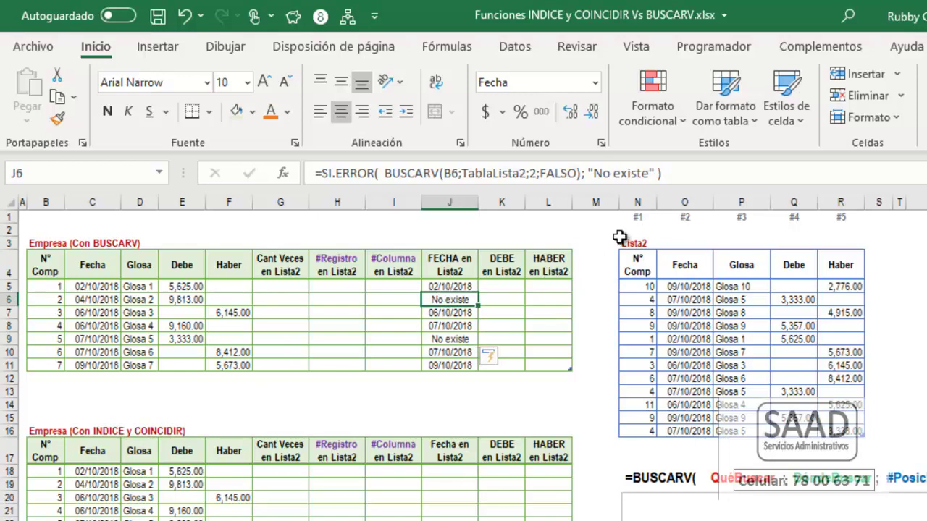
pyautogui.click(649, 177)
pyautogui.press('BackSpace')
pyautogui.press('BackSpace')
pyautogui.press('BackSpace')
pyautogui.press('BackSpace')
pyautogui.press('BackSpace')
pyautogui.press('BackSpace')
pyautogui.press('BackSpace')
pyautogui.press('BackSpace')
pyautogui.press('BackSpace')
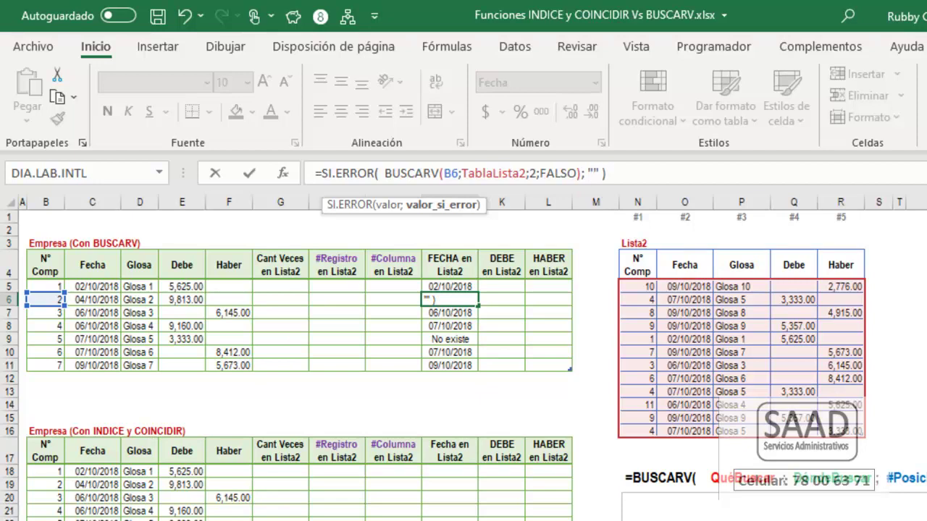
pyautogui.press('Return')
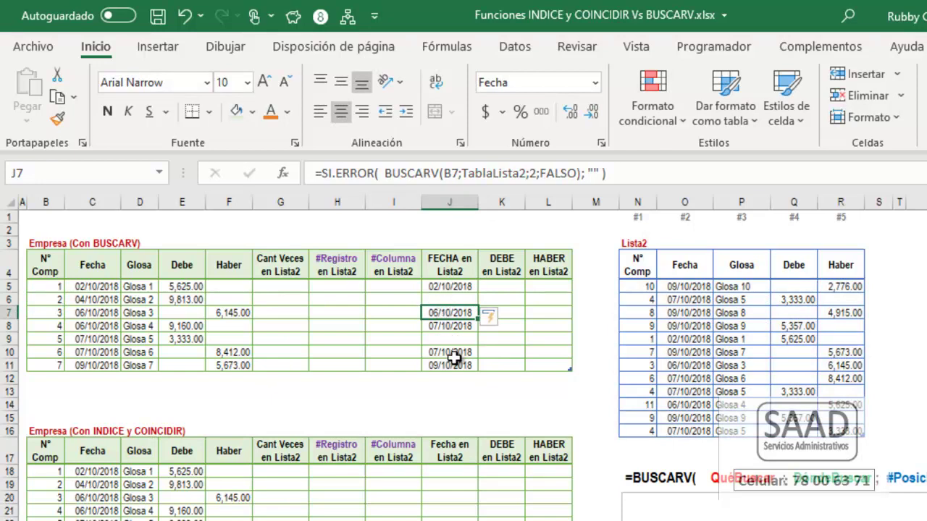
# - Identify Lista2's Debe column (number 4) for the K5 lookup
pyautogui.click(45, 298)
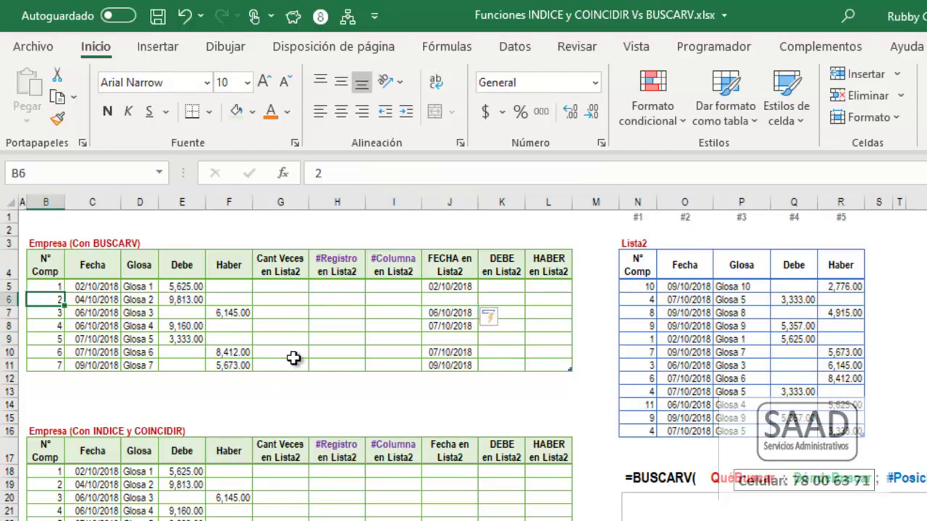
pyautogui.click(500, 288)
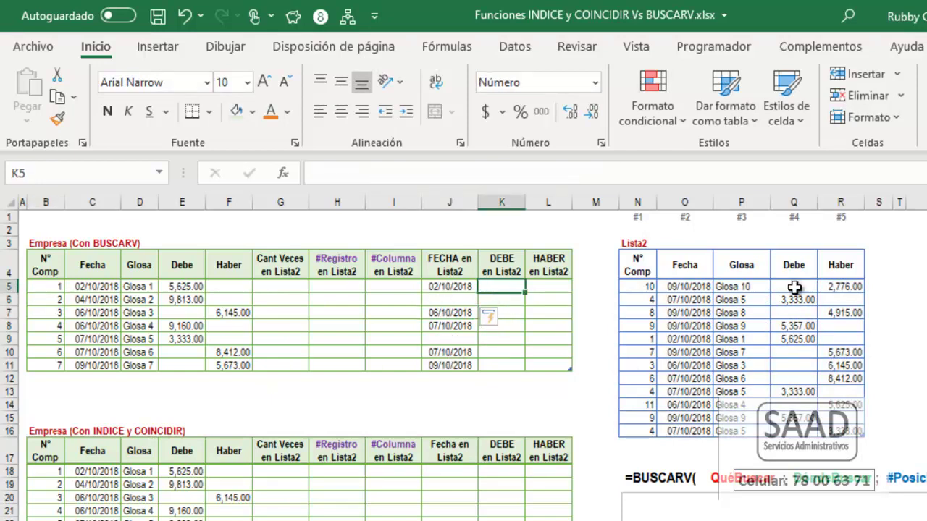
pyautogui.moveTo(793, 216); pyautogui.dragTo(802, 318)
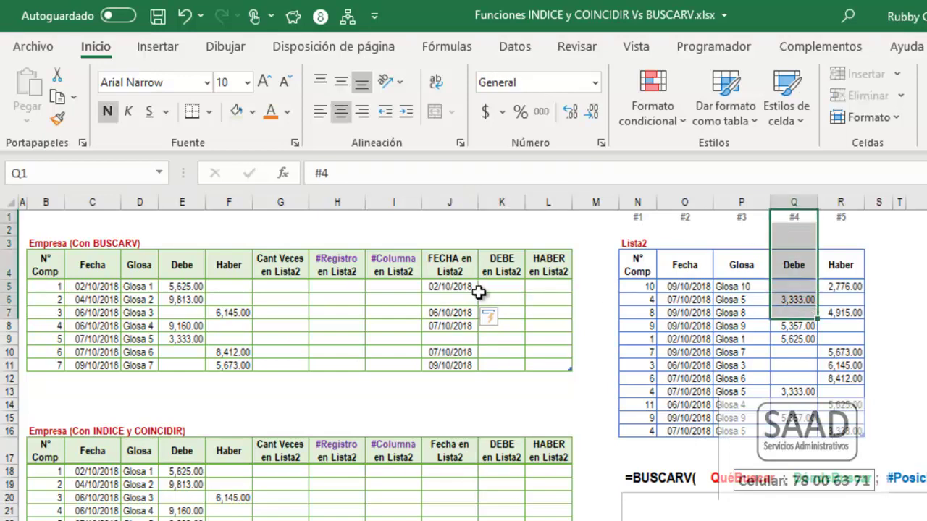
pyautogui.click(503, 289)
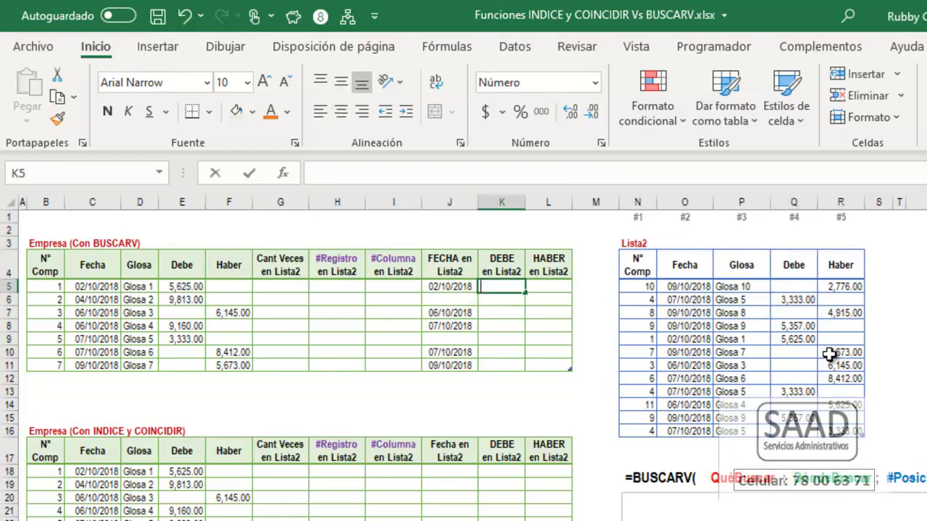
# - Enter =BUSCARV(B5;TablaLista2;4;FALSO) in K5 to fill the DEBE column
pyautogui.write('=bus')
pyautogui.press('Down')
pyautogui.press('Down')
pyautogui.press('Tab')
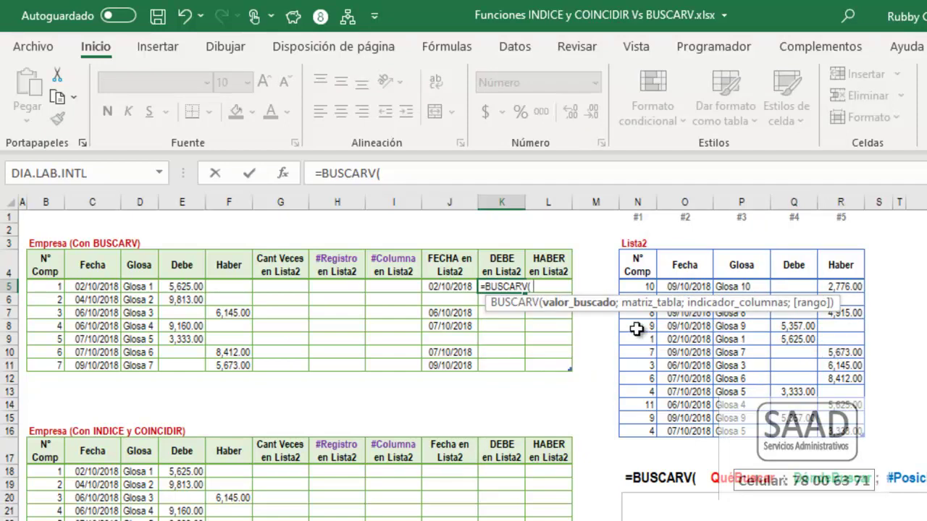
pyautogui.write(' B5')
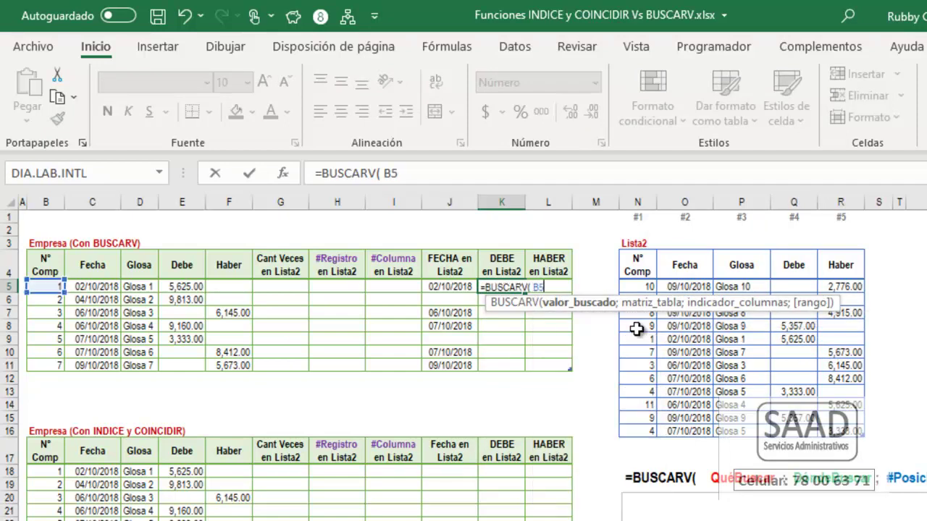
pyautogui.write(' ;')
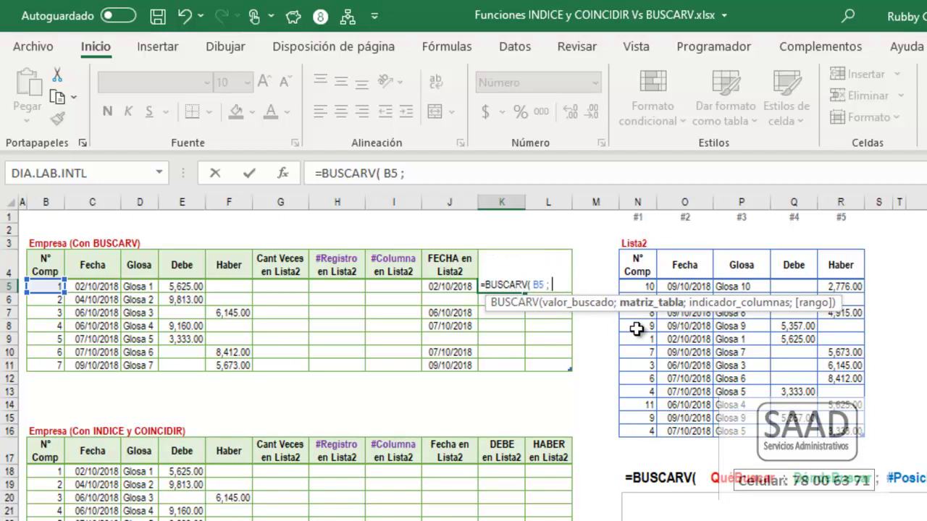
pyautogui.write(' Tab')
pyautogui.press('Down')
pyautogui.press('Down')
pyautogui.press('Tab')
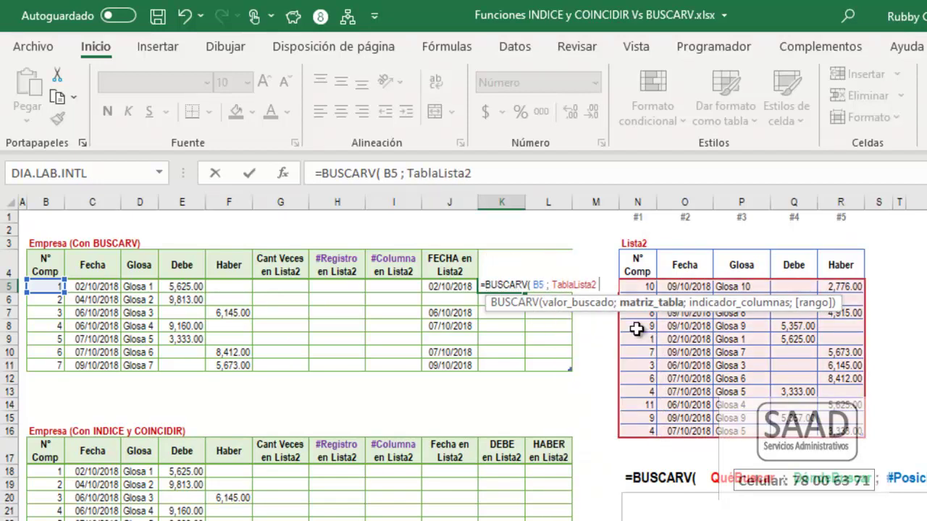
pyautogui.write('; 4')
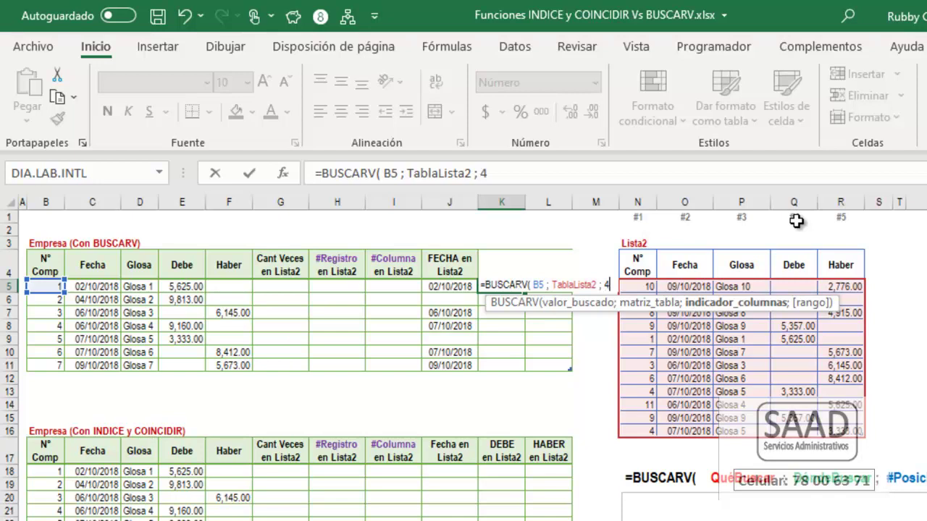
pyautogui.write(' ; ')
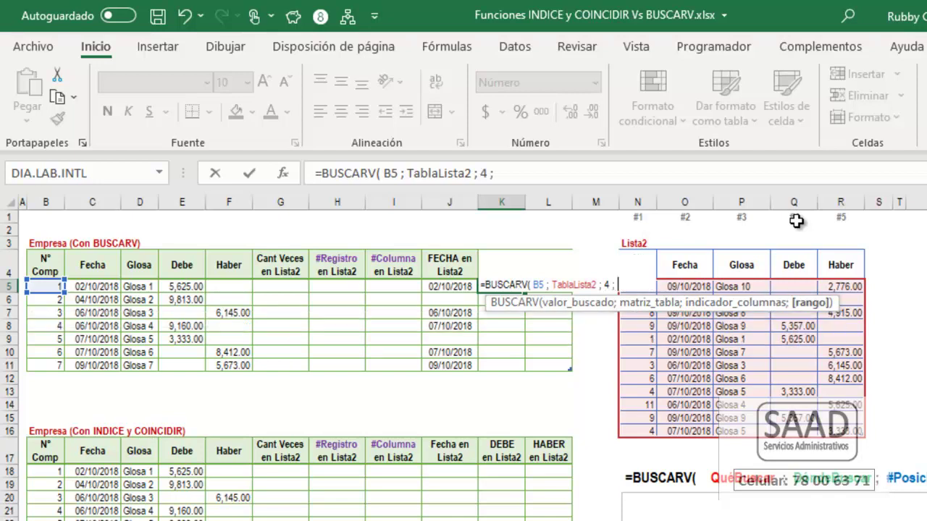
pyautogui.write('f')
pyautogui.press('Down')
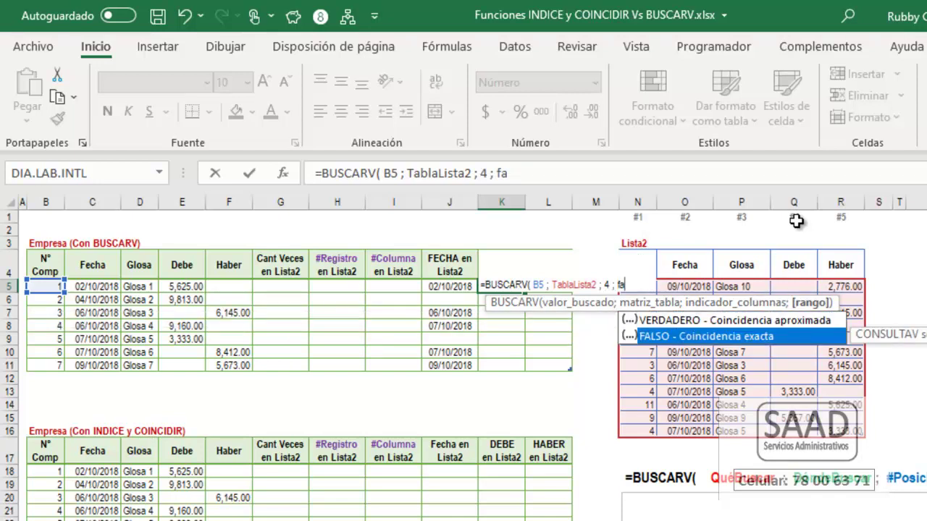
pyautogui.press('Tab')
pyautogui.write(')')
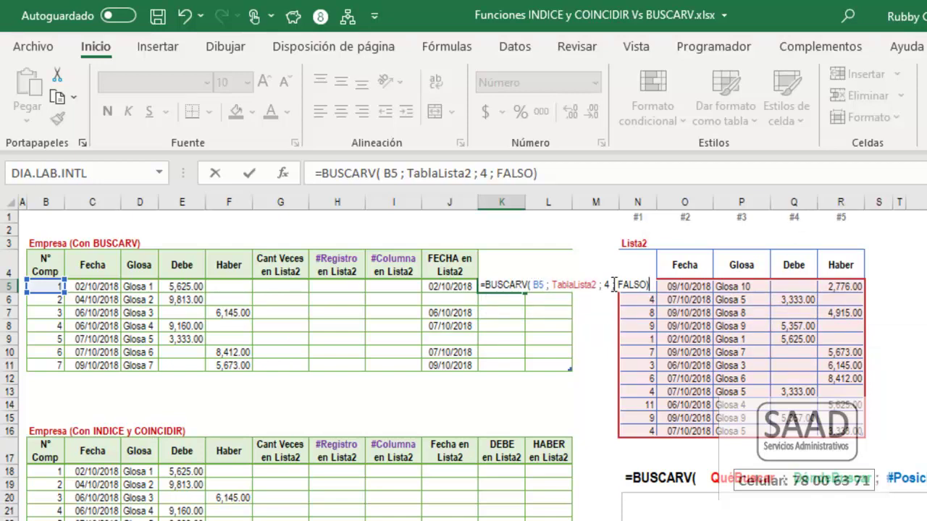
pyautogui.press('Return')
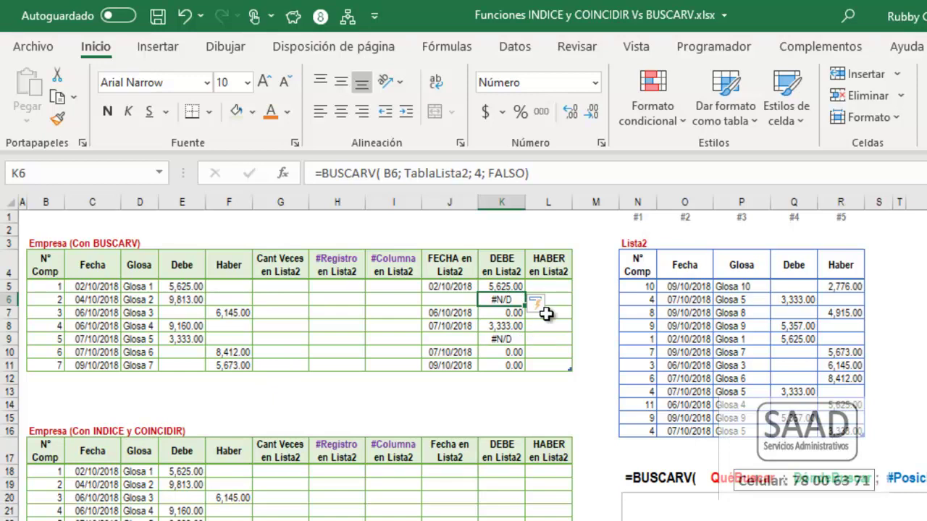
# - Compare K5's Debe result against comprobante 1's row in Lista2
pyautogui.click(543, 290)
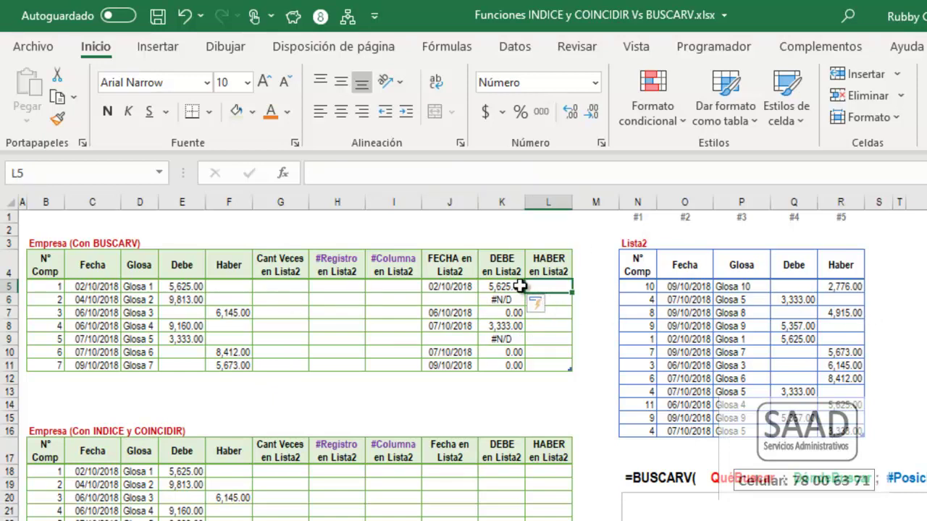
pyautogui.click(520, 287)
pyautogui.moveTo(653, 339); pyautogui.dragTo(802, 339)
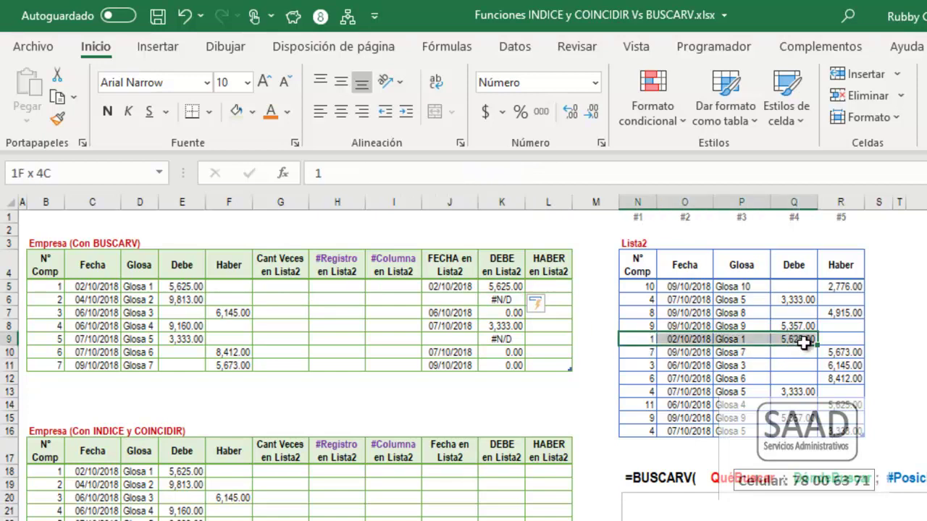
pyautogui.click(555, 287)
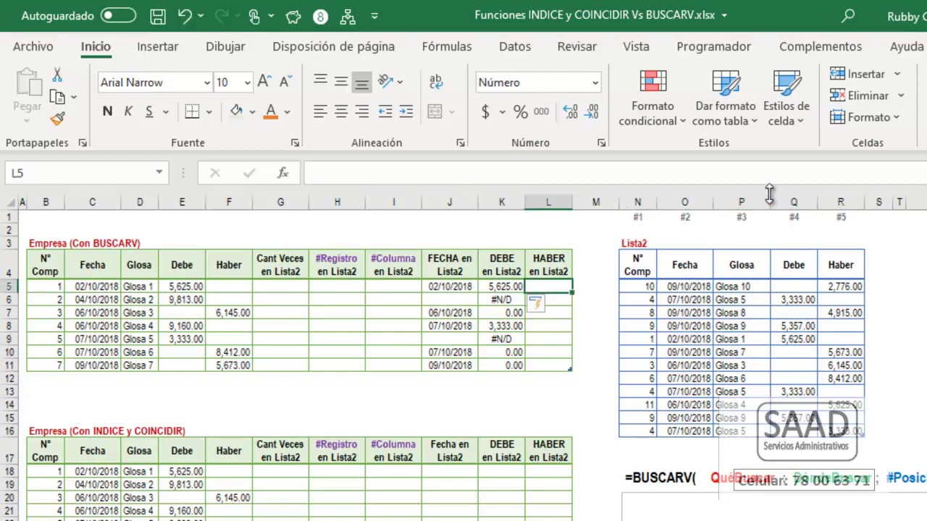
# - Enter =BUSCARV(B5;TablaLista2;5;FALSO) in L5 so Haber amounts fill L5:L11
pyautogui.write('=bus')
pyautogui.press('Down')
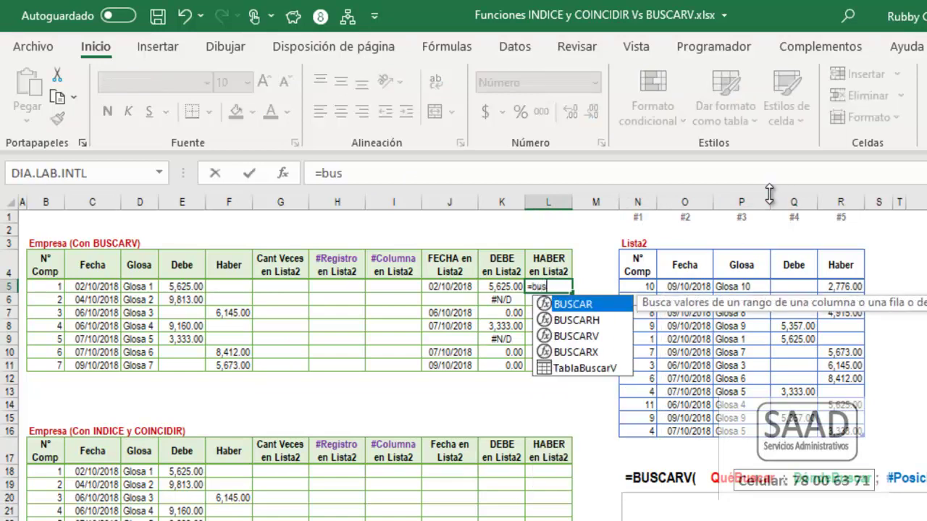
pyautogui.press('Down')
pyautogui.press('Tab')
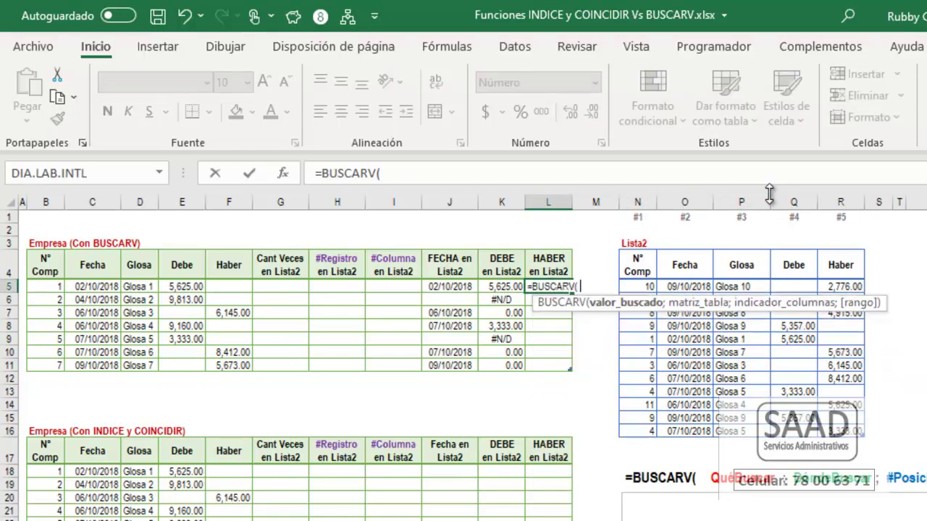
pyautogui.write(' B5')
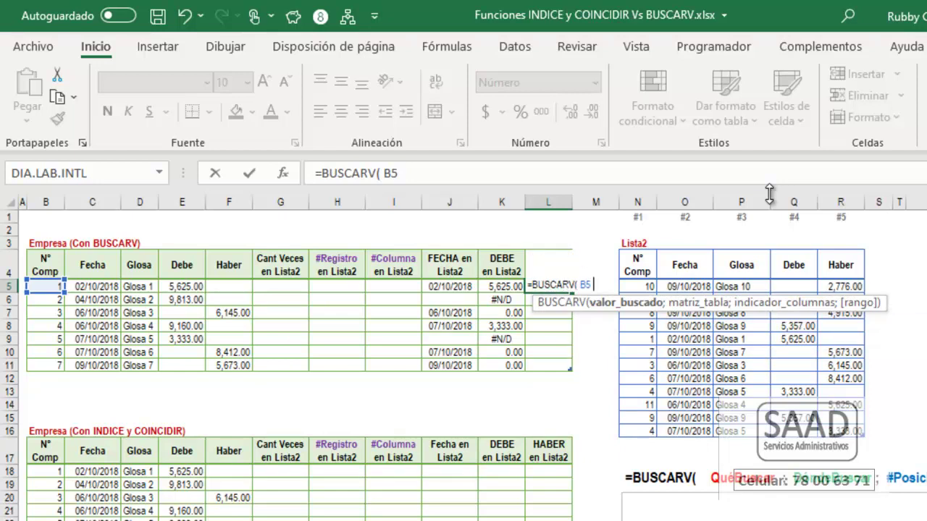
pyautogui.write('; ta')
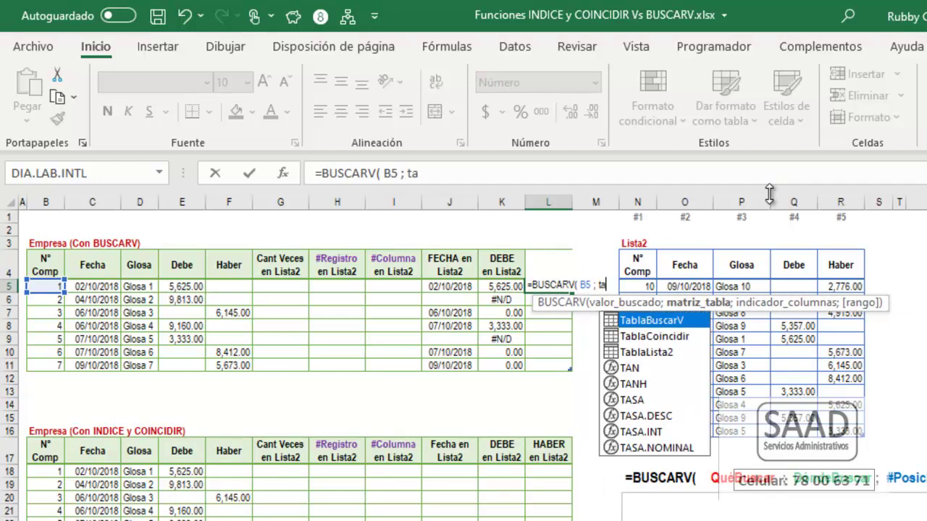
pyautogui.press('Down')
pyautogui.press('Down')
pyautogui.press('Tab')
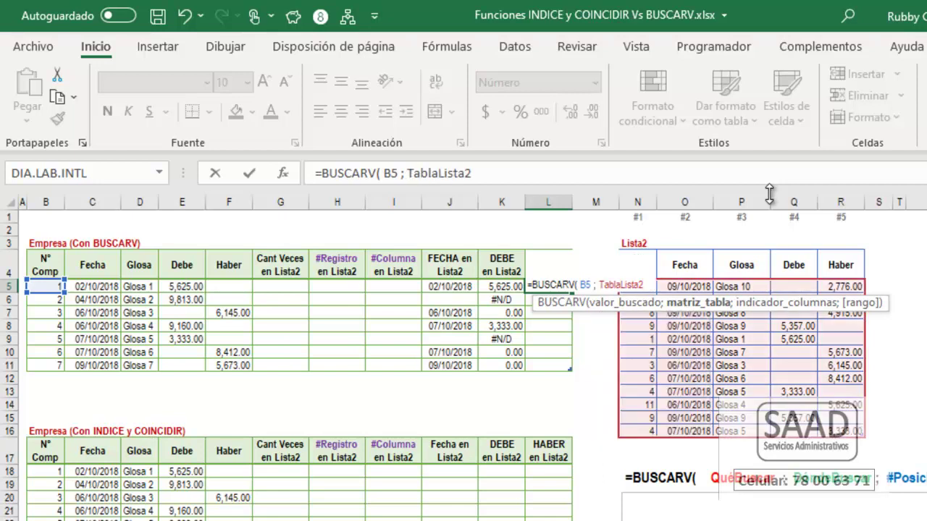
pyautogui.write('; 5')
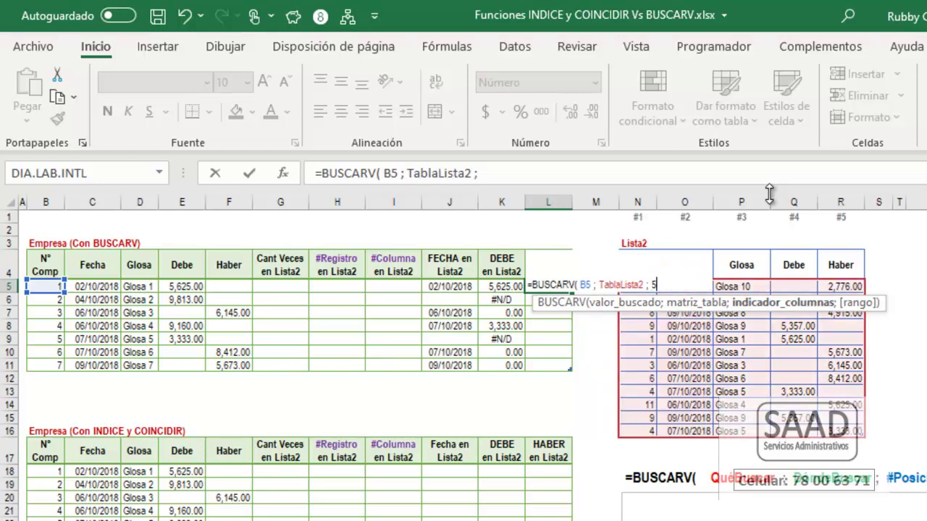
pyautogui.write(' ; fa')
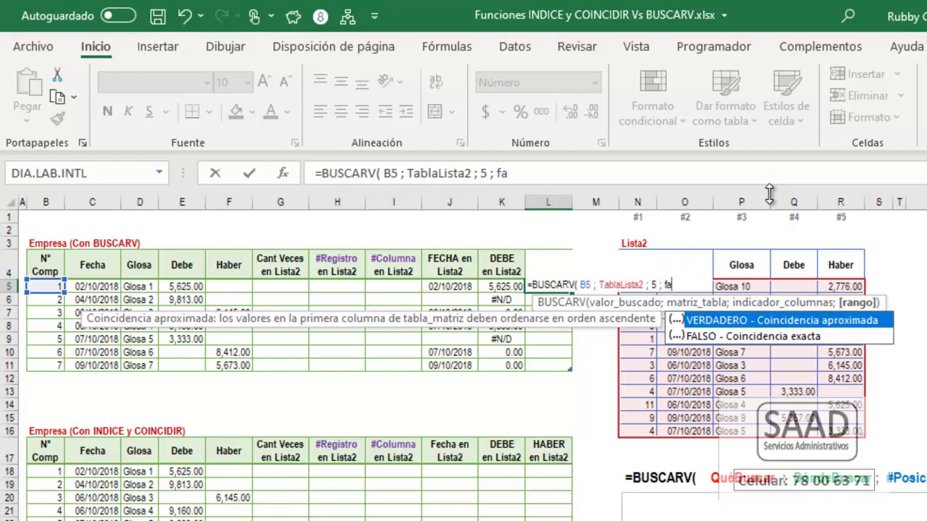
pyautogui.press('Down')
pyautogui.press('Tab')
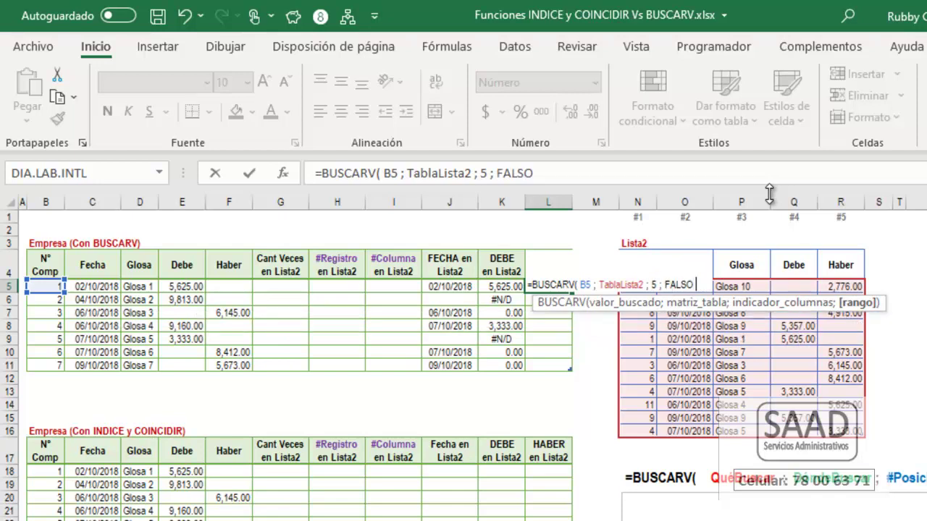
pyautogui.write(')')
pyautogui.press('Return')
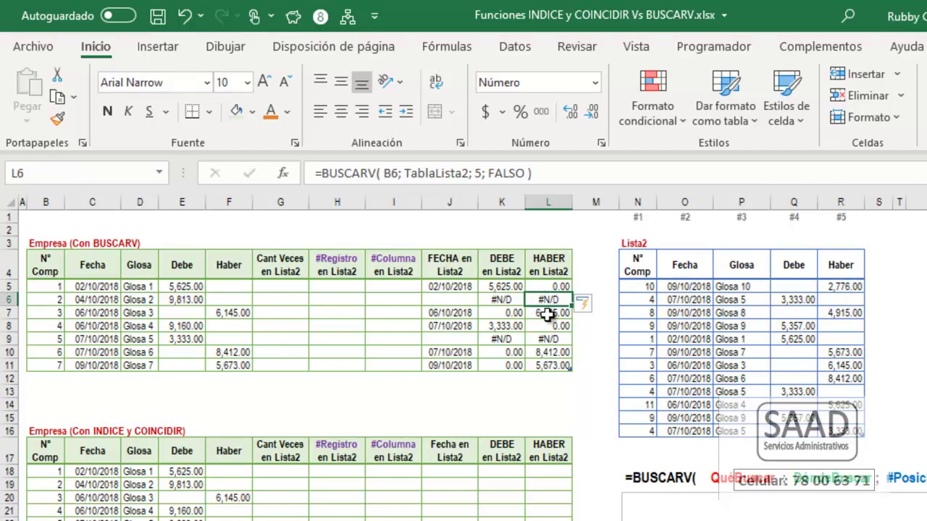
# - Wrap the K5 Debe lookup in SI.ERROR(...;"") so missing comprobantes show blank
pyautogui.click(501, 287)
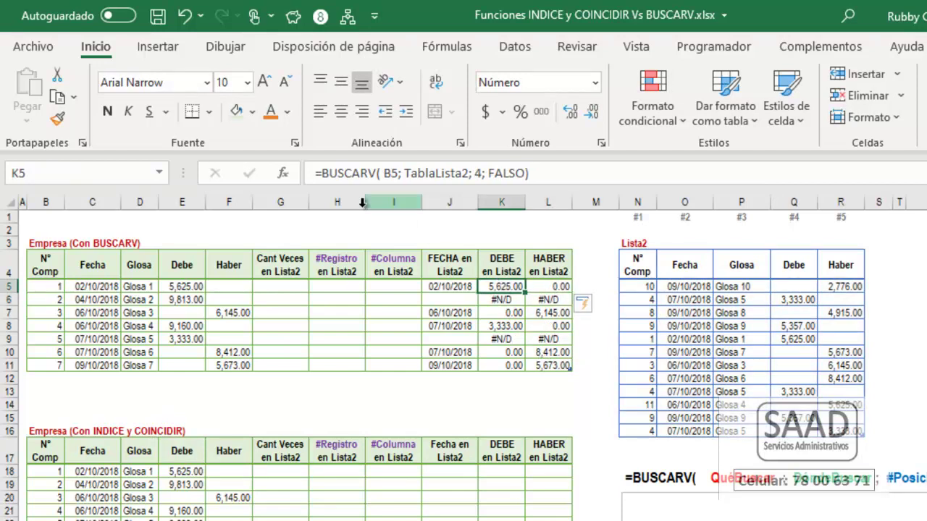
pyautogui.click(320, 174)
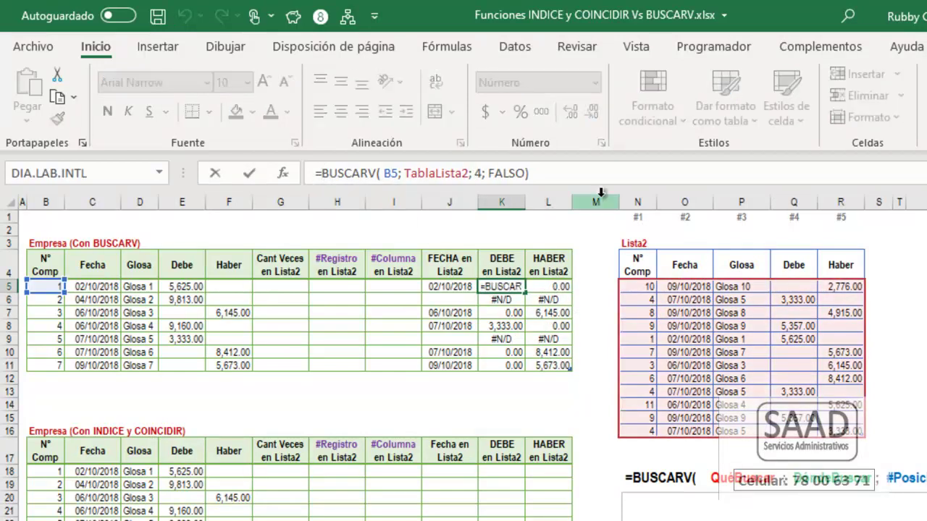
pyautogui.write('si.e')
pyautogui.press('Tab')
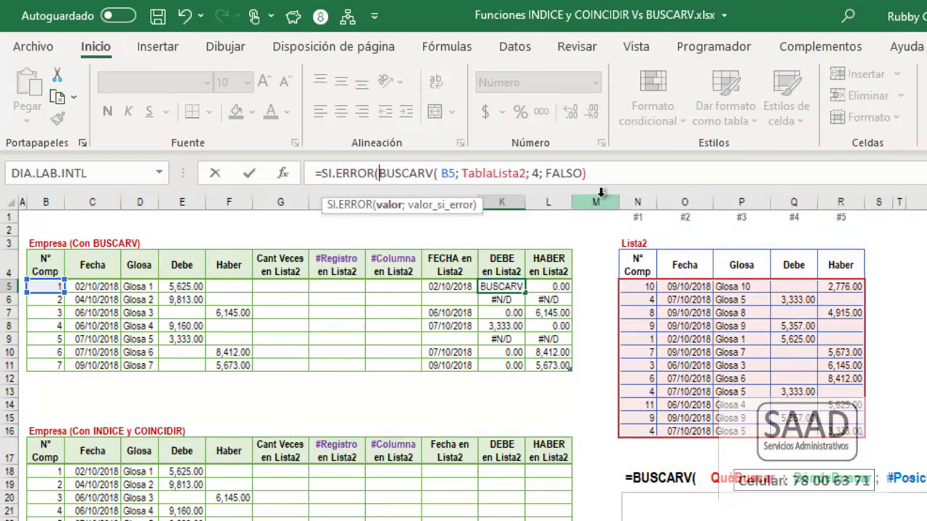
pyautogui.press('End')
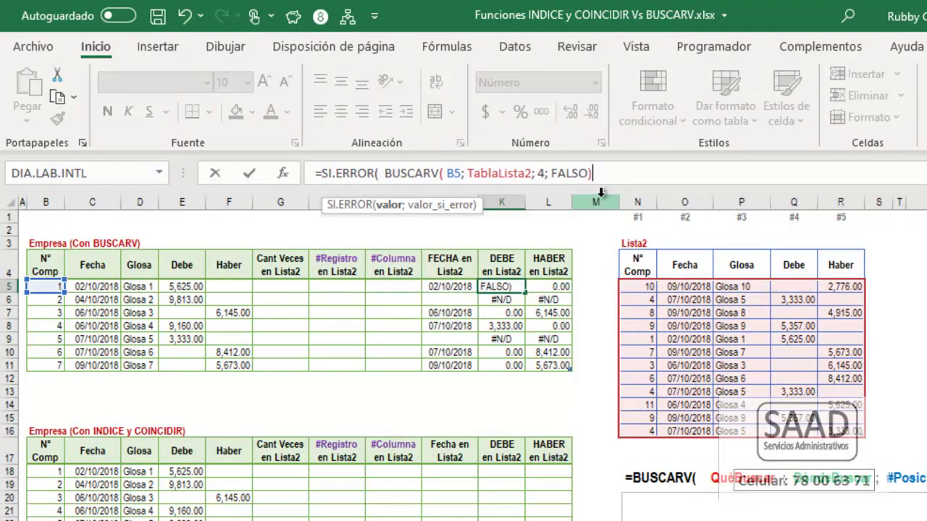
pyautogui.write('  ;')
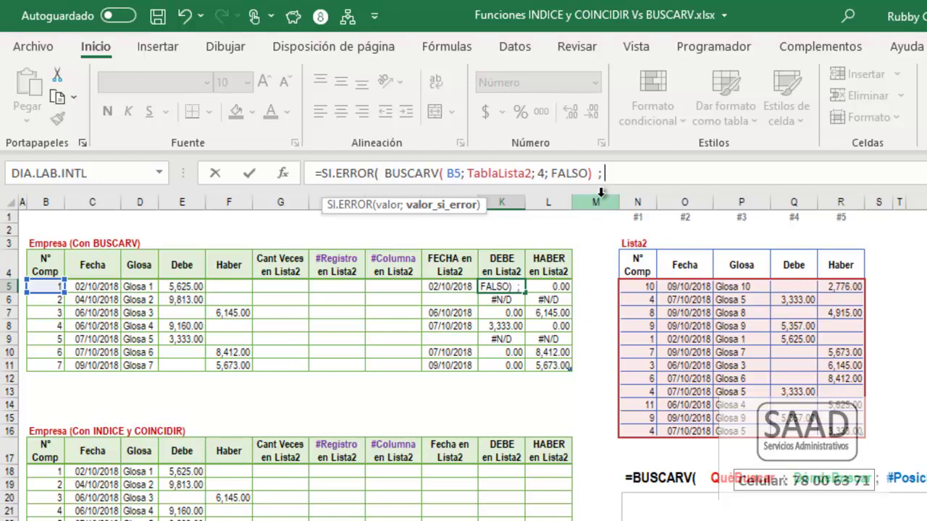
pyautogui.write('""')
pyautogui.write(' )')
pyautogui.press('Return')
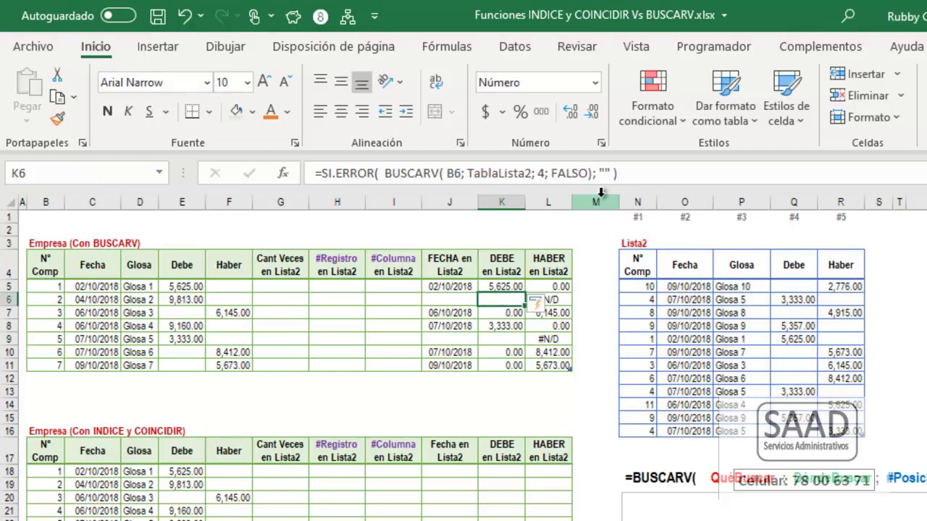
# - Rewrite L5 as =SI.ERROR(BUSCARV(B5;TablaLista2;5;FALSO);"")
pyautogui.press('Up')
pyautogui.press('Right')
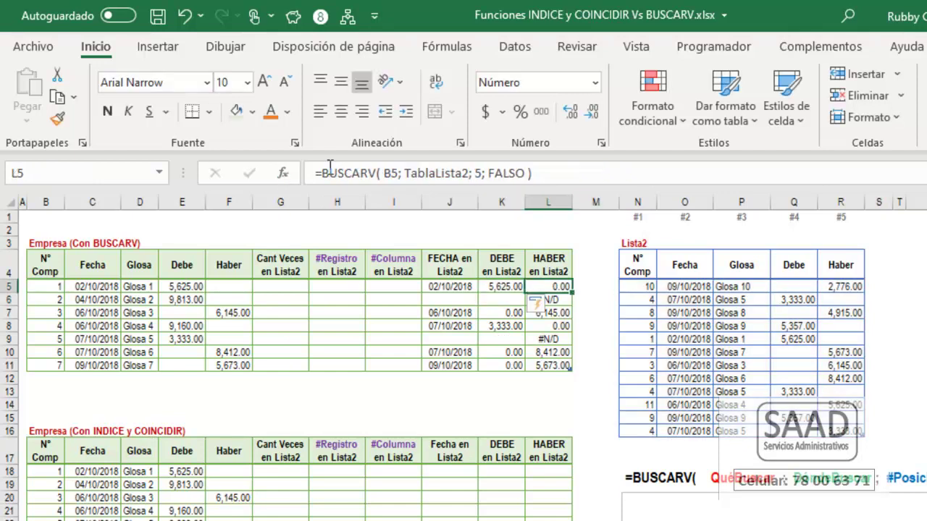
pyautogui.click(325, 174)
pyautogui.write('=')
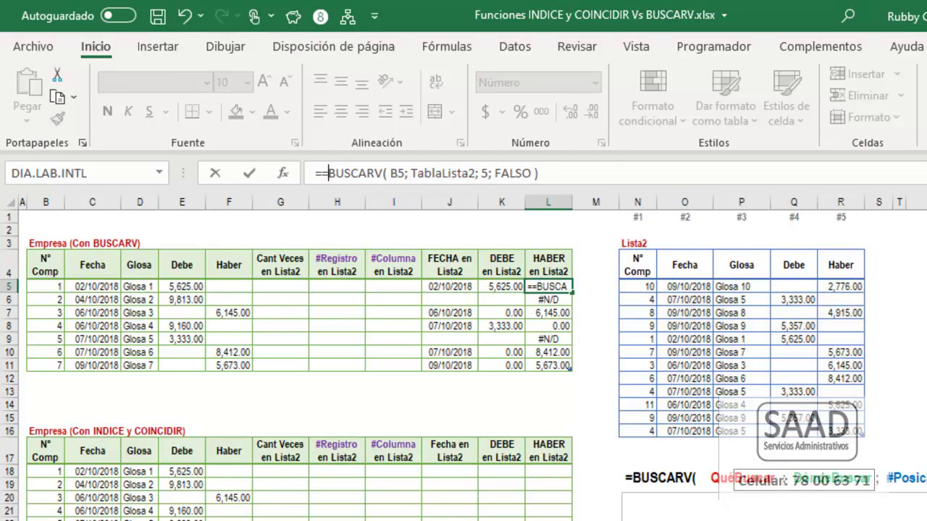
pyautogui.write('si')
pyautogui.press('BackSpace')
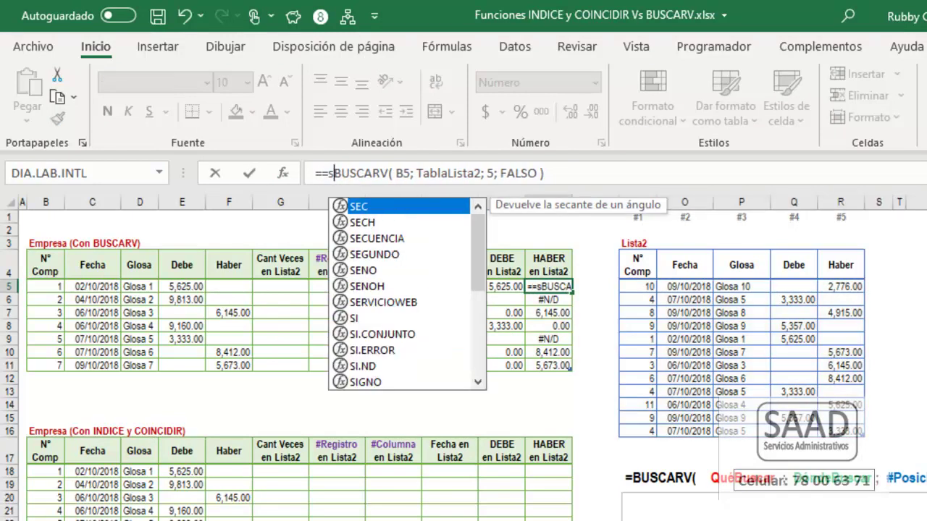
pyautogui.press('BackSpace')
pyautogui.press('BackSpace')
pyautogui.write('si.e')
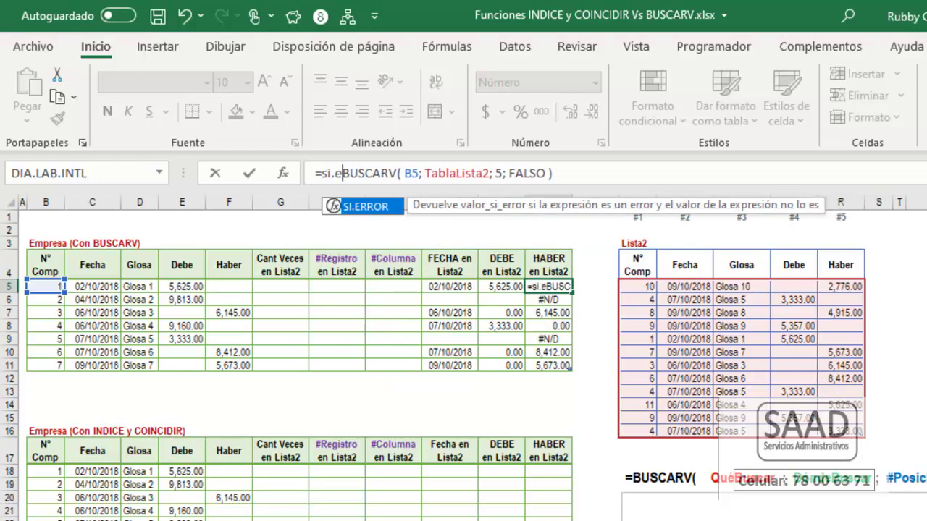
pyautogui.press('Tab')
pyautogui.press('End')
pyautogui.write('); "")')
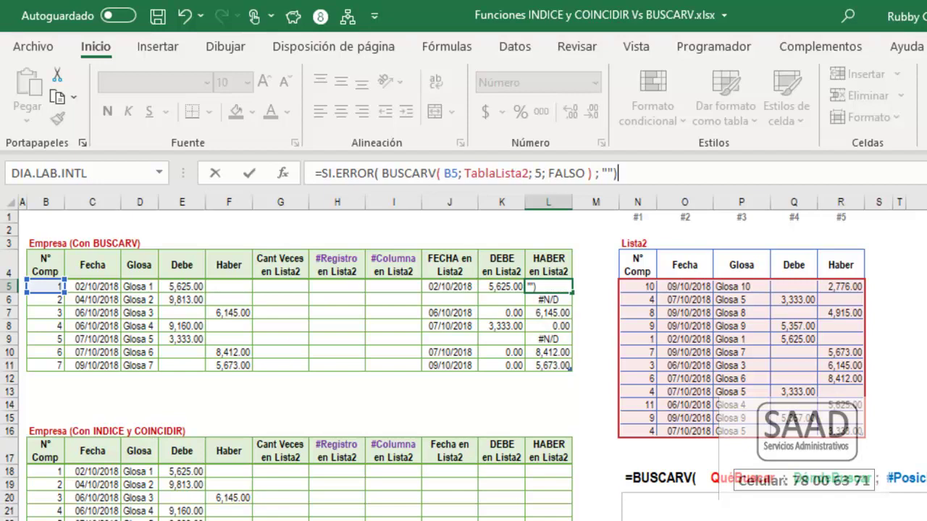
pyautogui.press('Return')
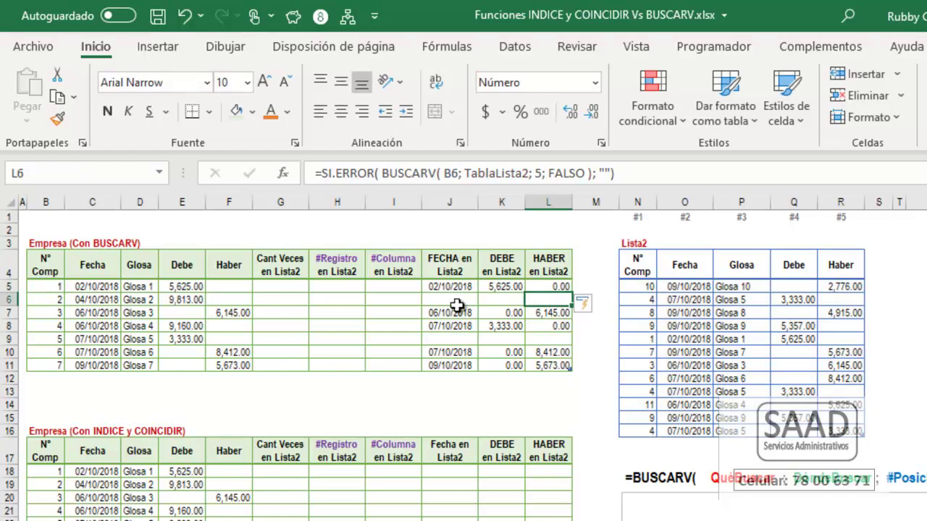
pyautogui.click(491, 338)
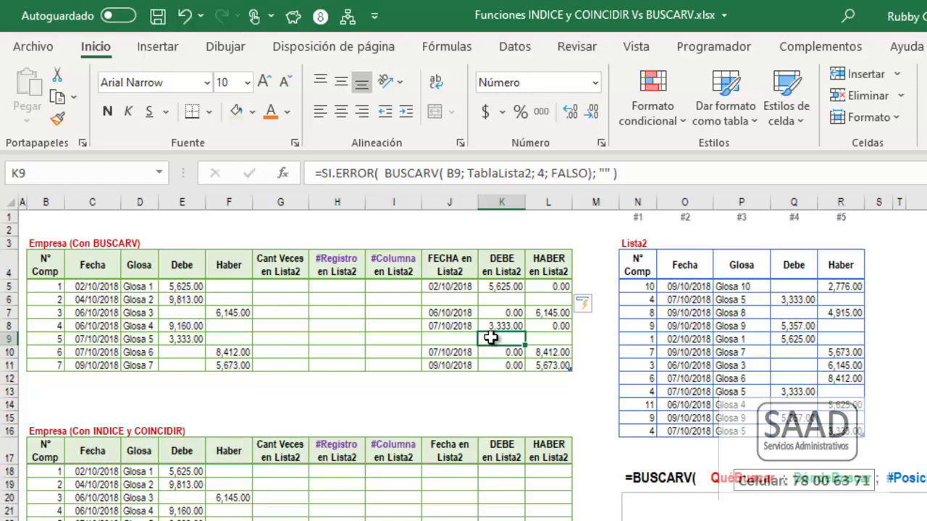
pyautogui.moveTo(449, 286); pyautogui.dragTo(546, 369)
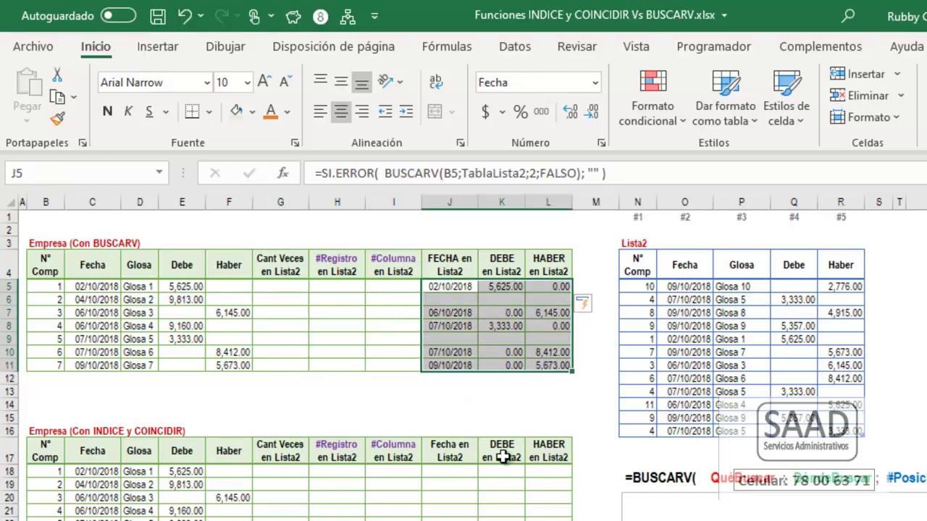
pyautogui.click(455, 475)
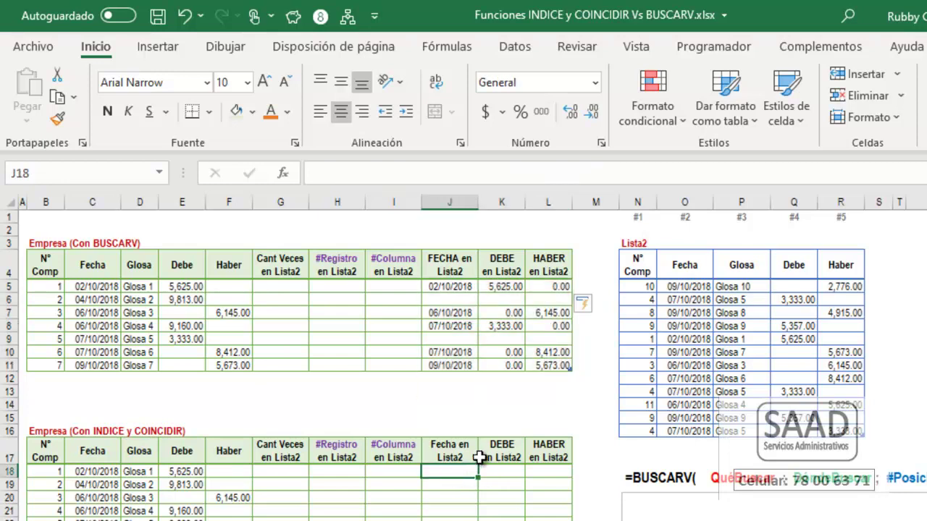
pyautogui.click(809, 511)
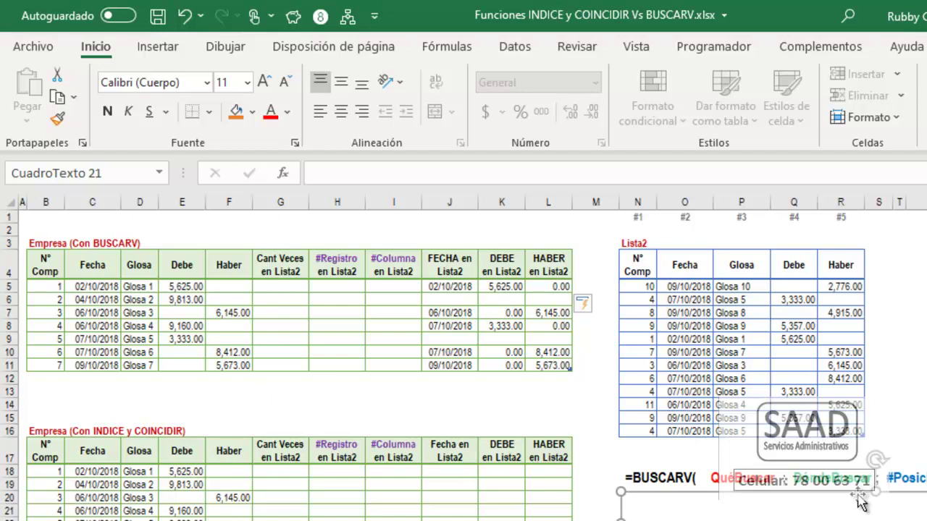
pyautogui.press('Escape')
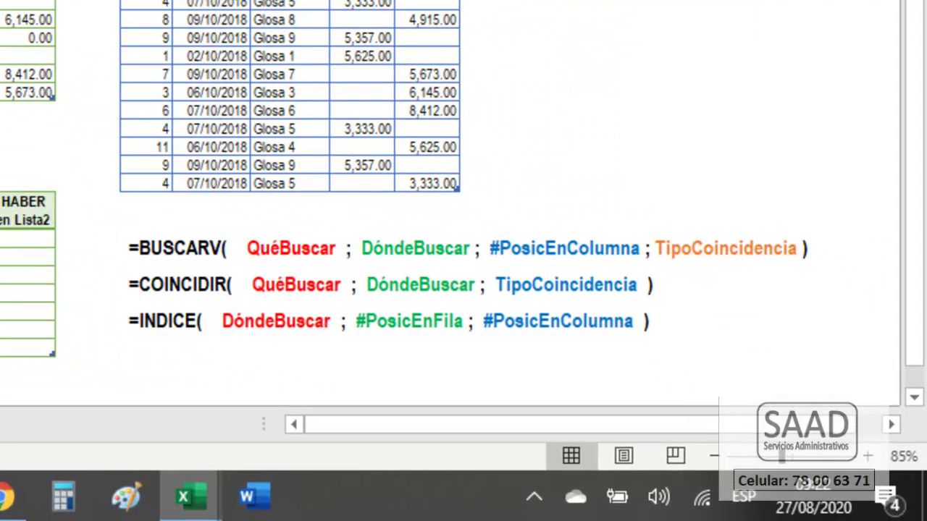
pyautogui.moveTo(148, 2); pyautogui.dragTo(165, 183)
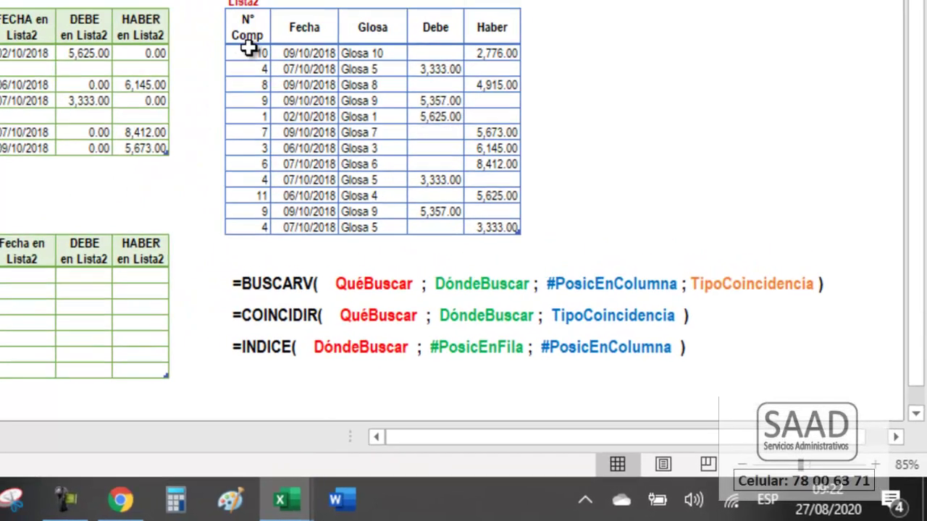
pyautogui.click(251, 58)
pyautogui.click(254, 73)
pyautogui.click(257, 89)
pyautogui.click(263, 104)
pyautogui.click(268, 120)
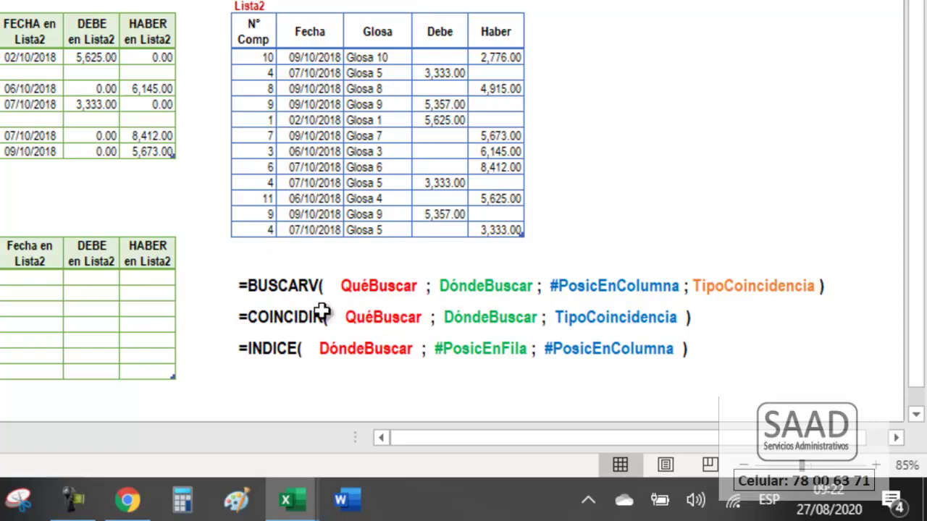
pyautogui.moveTo(246, 58); pyautogui.dragTo(251, 232)
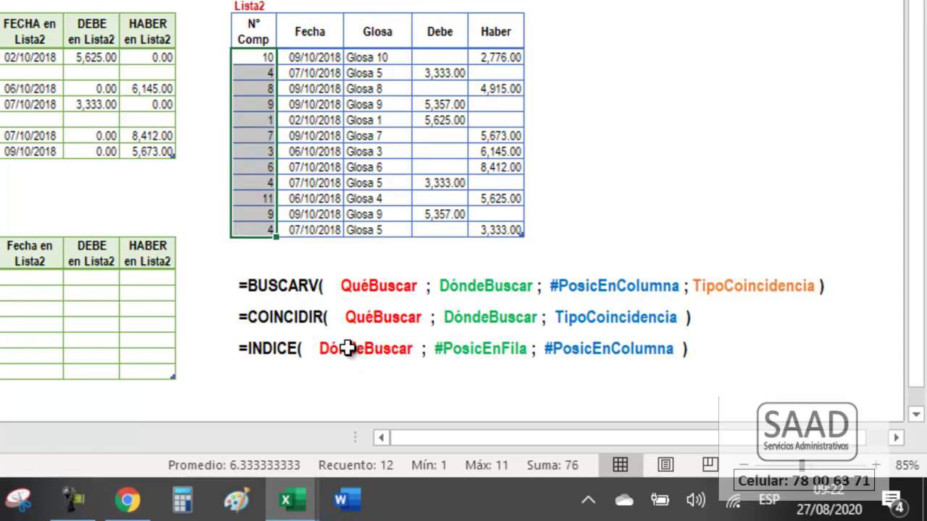
pyautogui.moveTo(247, 214); pyautogui.dragTo(507, 214)
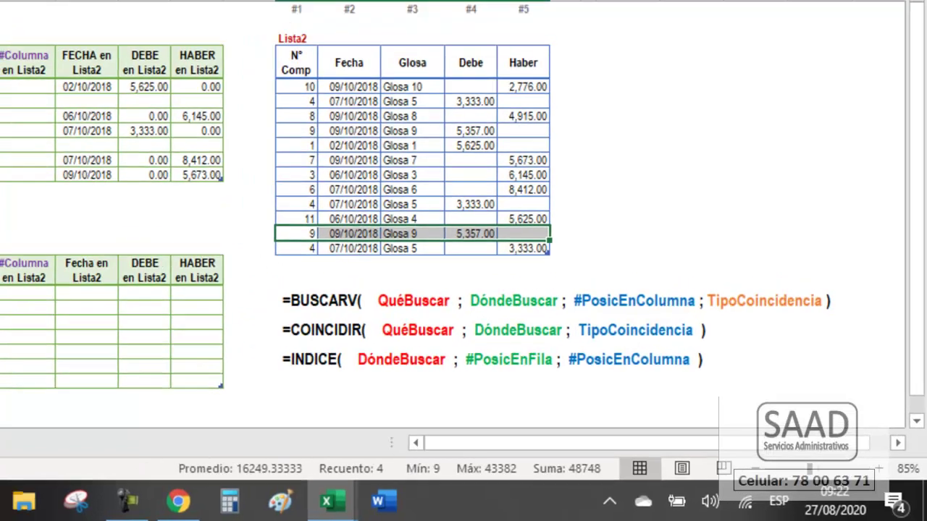
# - Name the Lista2 N° Comp range N5:N16 CompLista2 via the Name Box
pyautogui.click(261, 364)
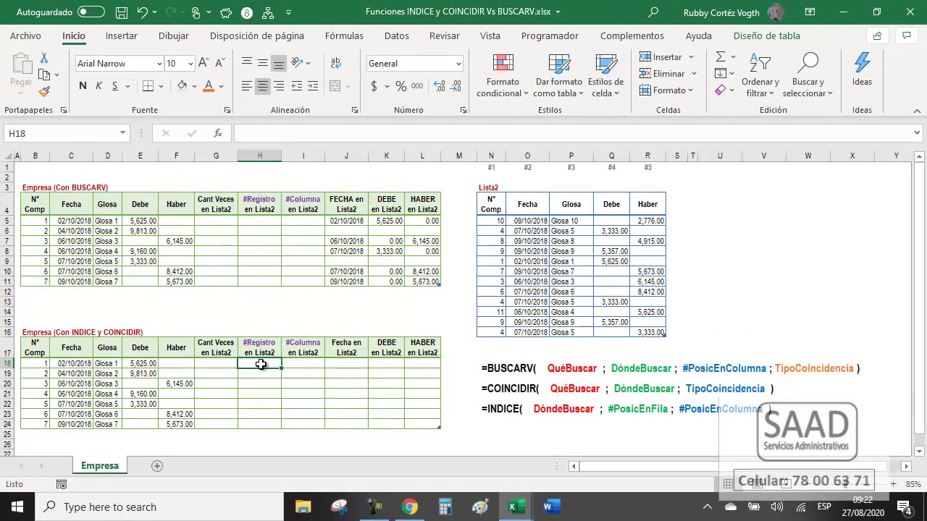
pyautogui.moveTo(261, 364); pyautogui.dragTo(267, 422)
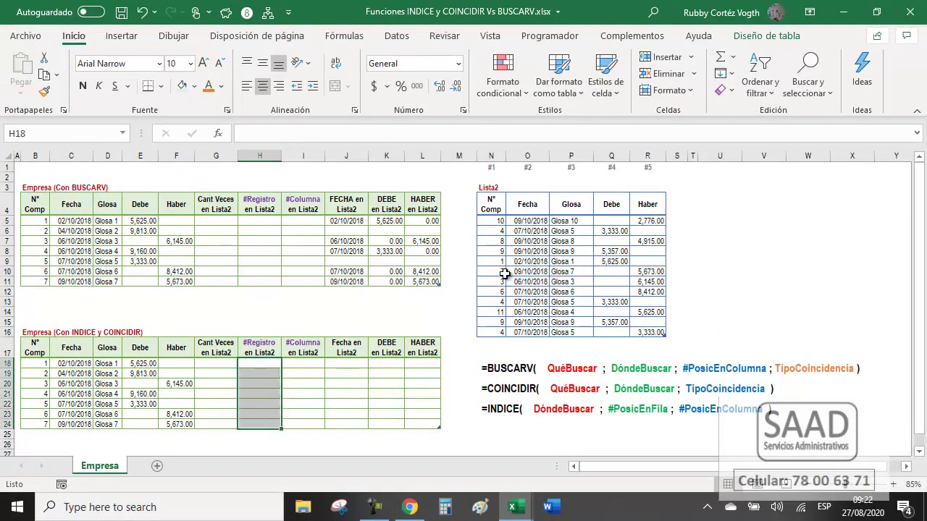
pyautogui.moveTo(492, 221); pyautogui.dragTo(489, 320)
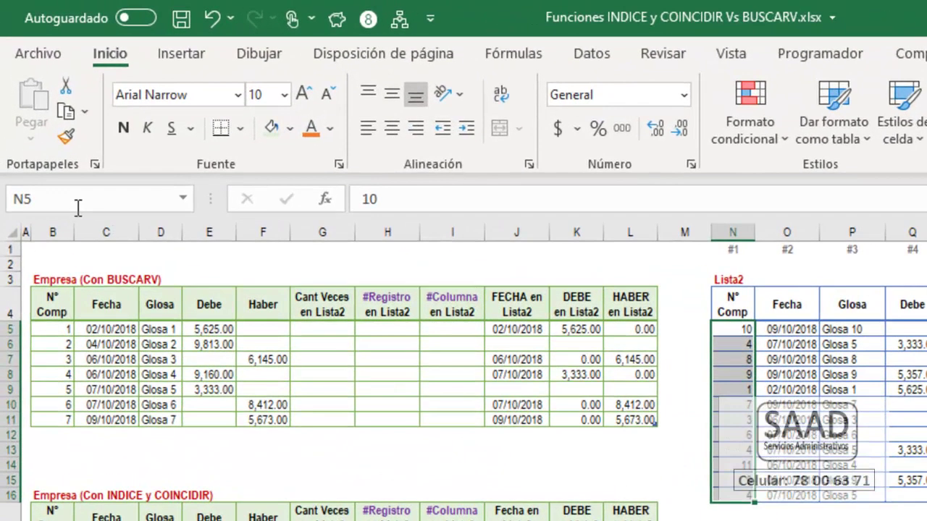
pyautogui.click(40, 200)
pyautogui.write('CompLista2')
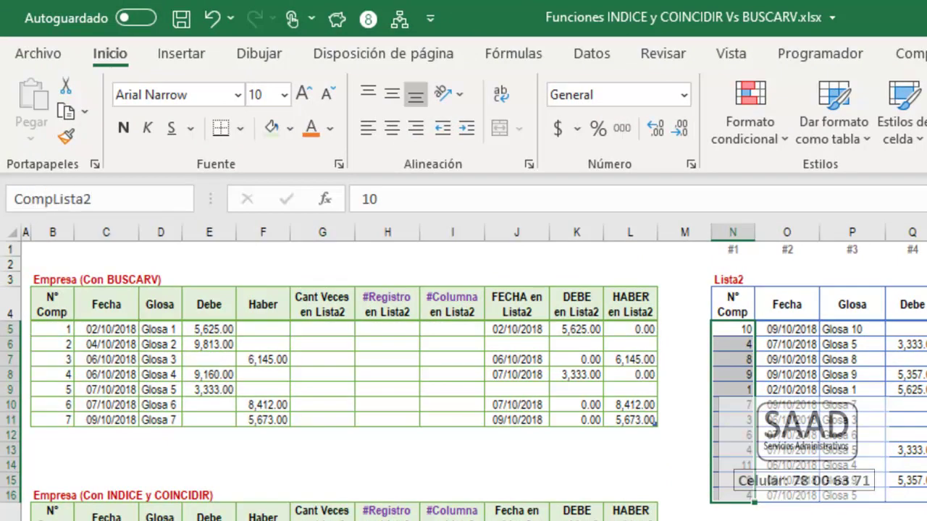
pyautogui.press('Return')
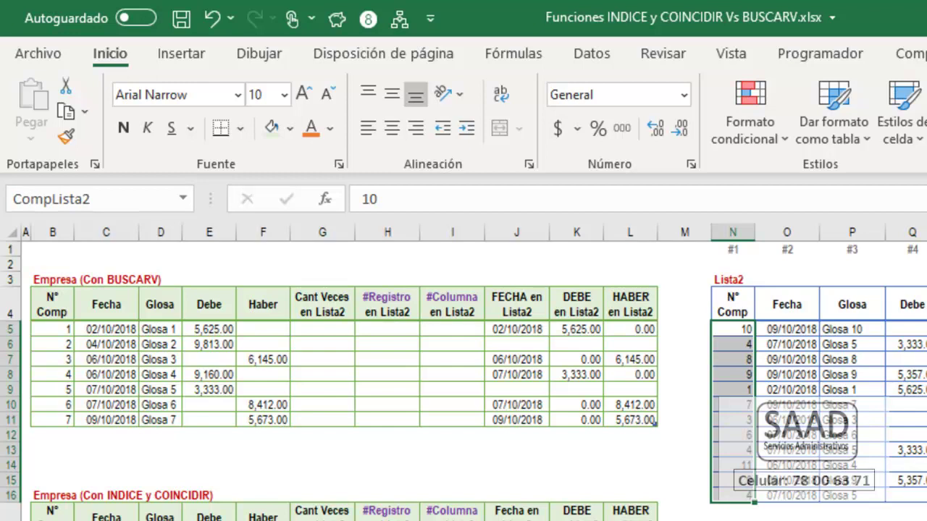
# - Pick CompLista2 from the Name Box list to verify its range
pyautogui.click(536, 452)
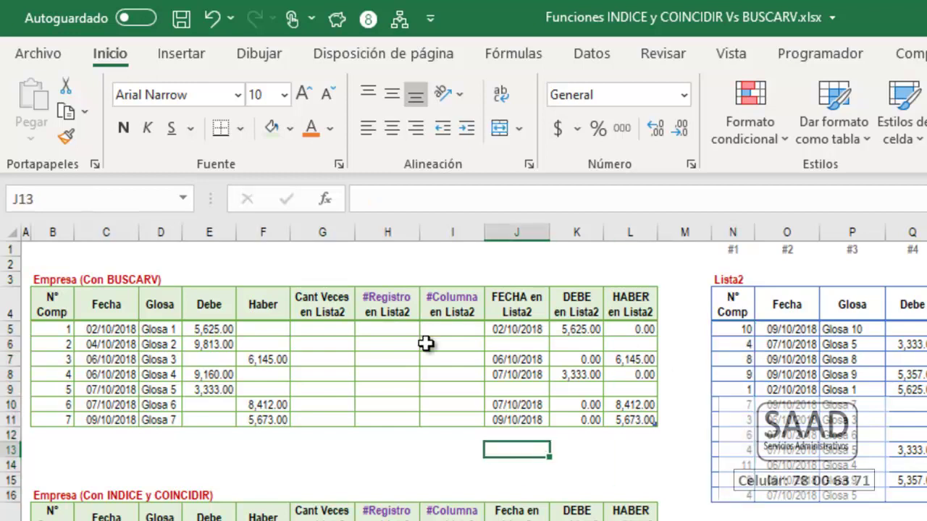
pyautogui.click(182, 198)
pyautogui.click(88, 221)
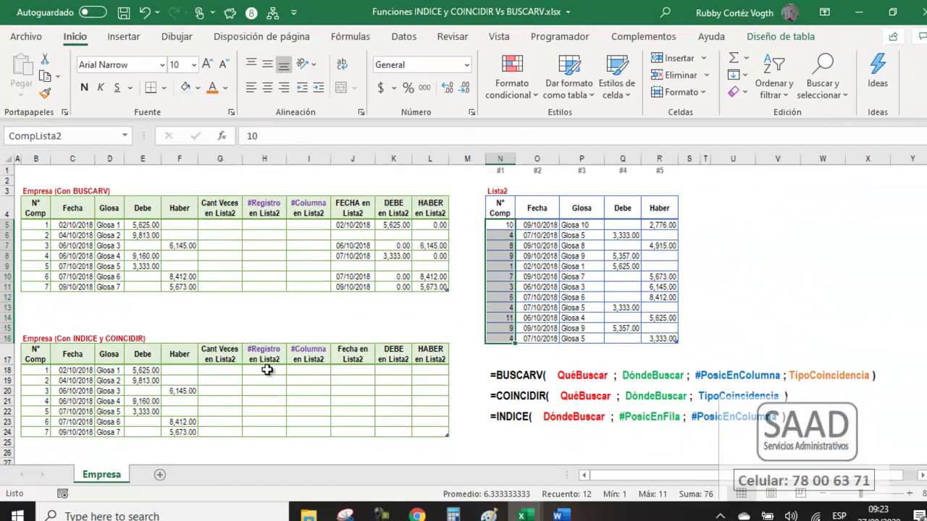
# - Enter =COINCIDIR(B18;CompLista2;0) in H18 for an exact-match position
pyautogui.click(268, 370)
pyautogui.write('=c')
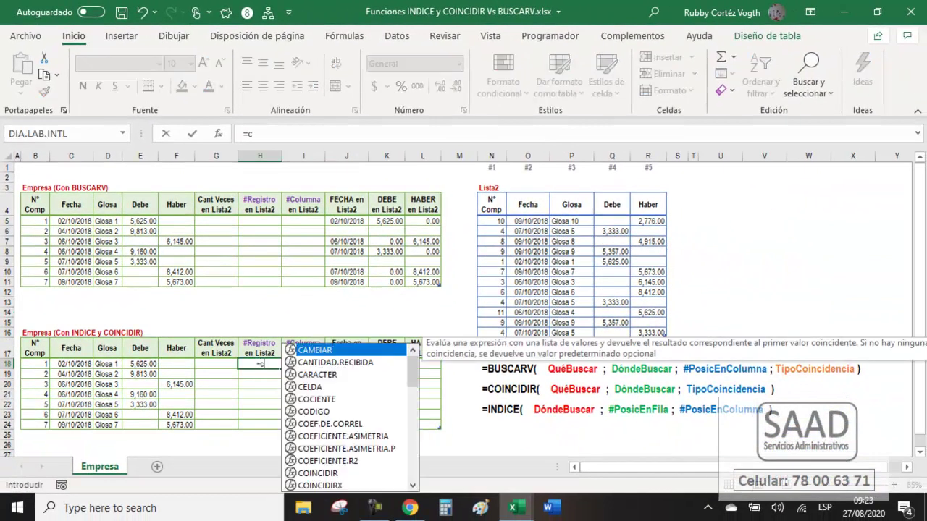
pyautogui.write('oi')
pyautogui.press('Tab')
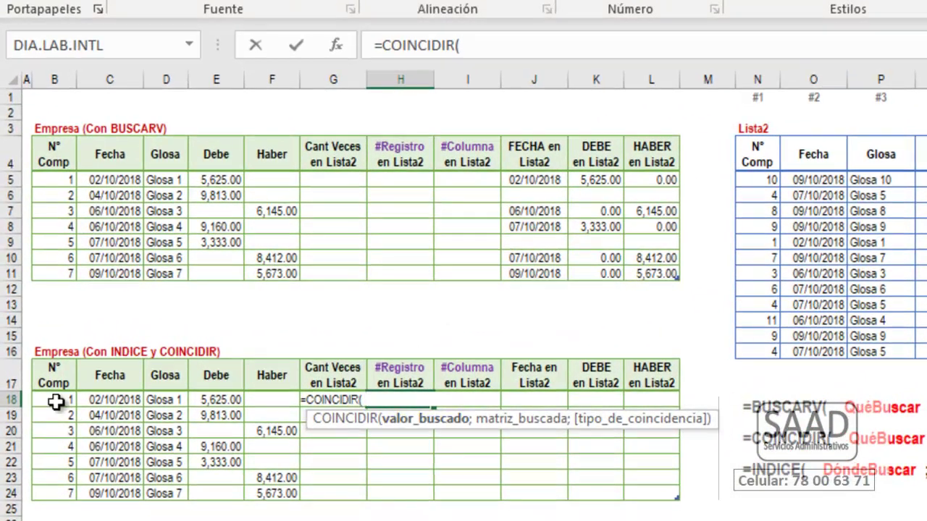
pyautogui.write(' B')
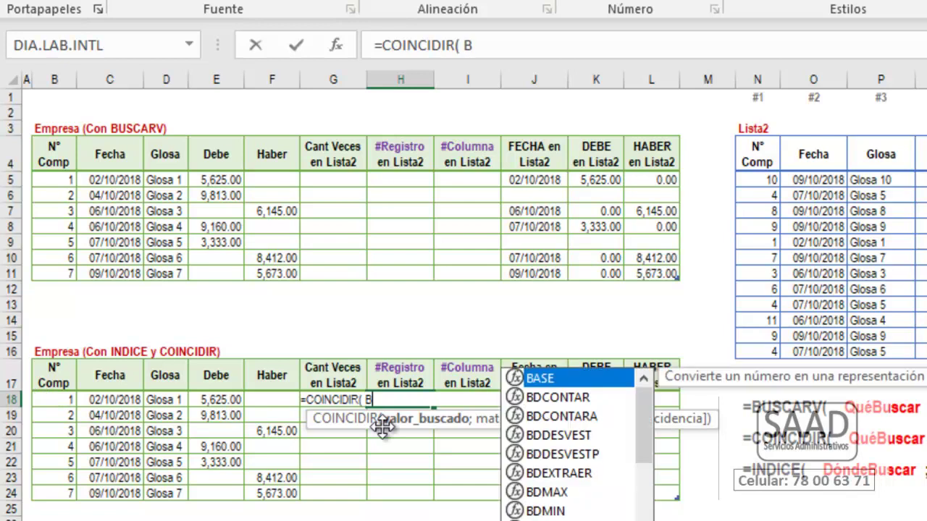
pyautogui.write('18')
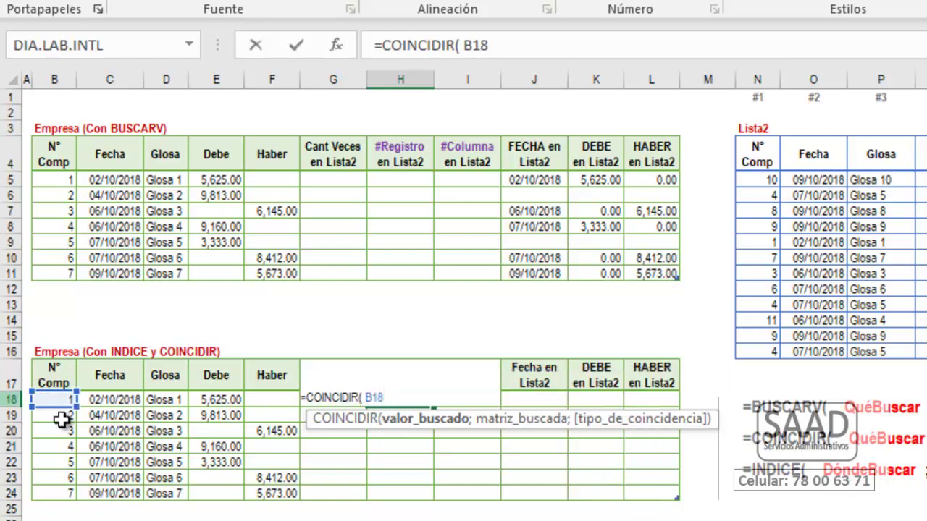
pyautogui.write(' ;')
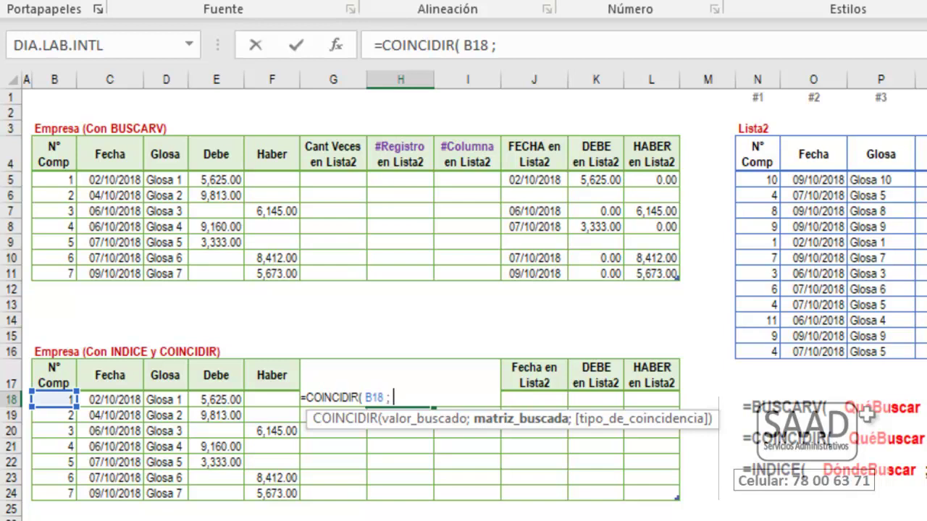
pyautogui.write('comp')
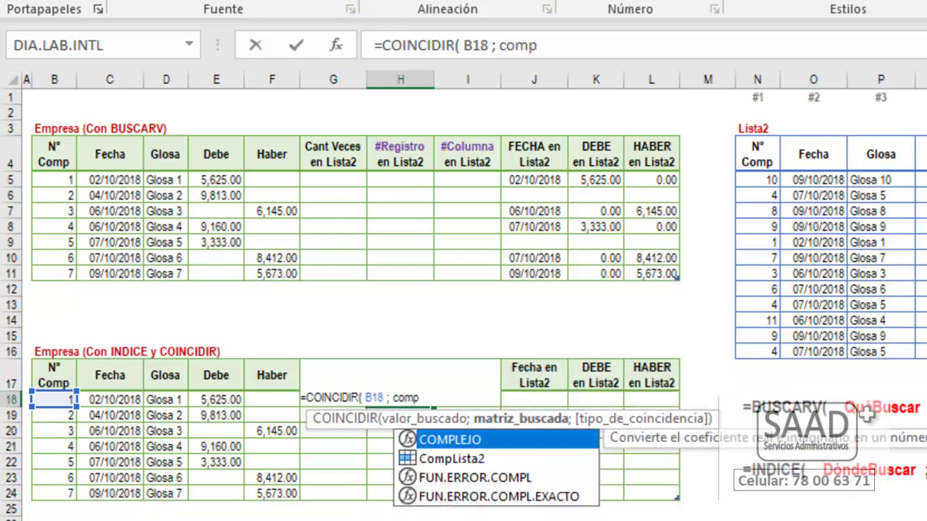
pyautogui.press('Down')
pyautogui.press('Tab')
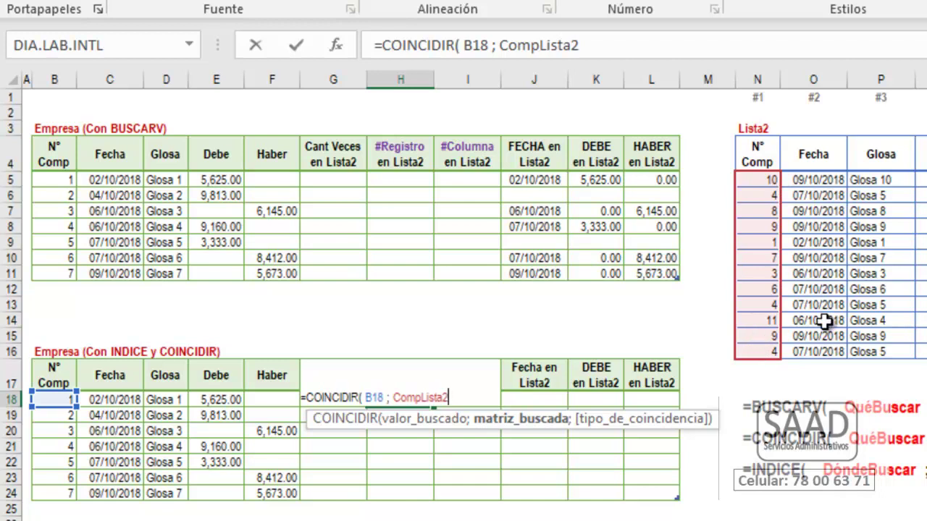
pyautogui.write(' ;')
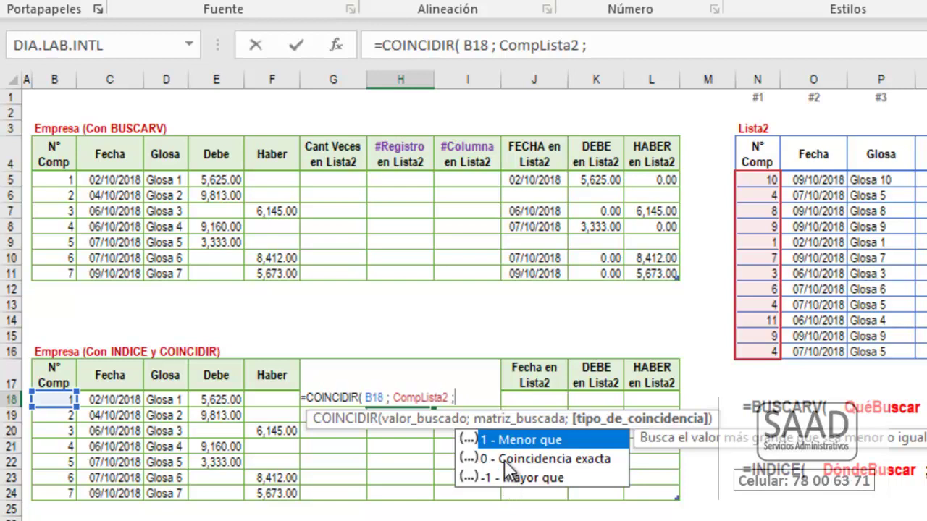
pyautogui.click(506, 459)
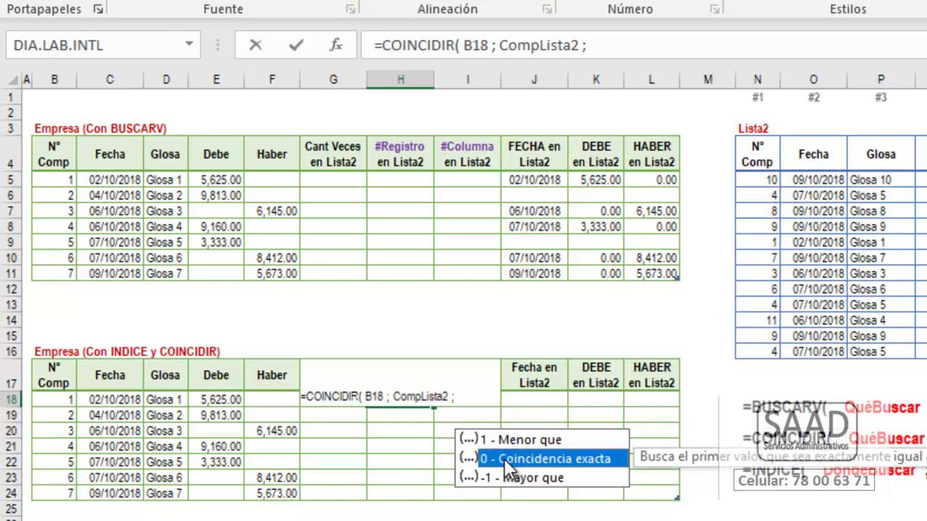
pyautogui.doubleClick(504, 458)
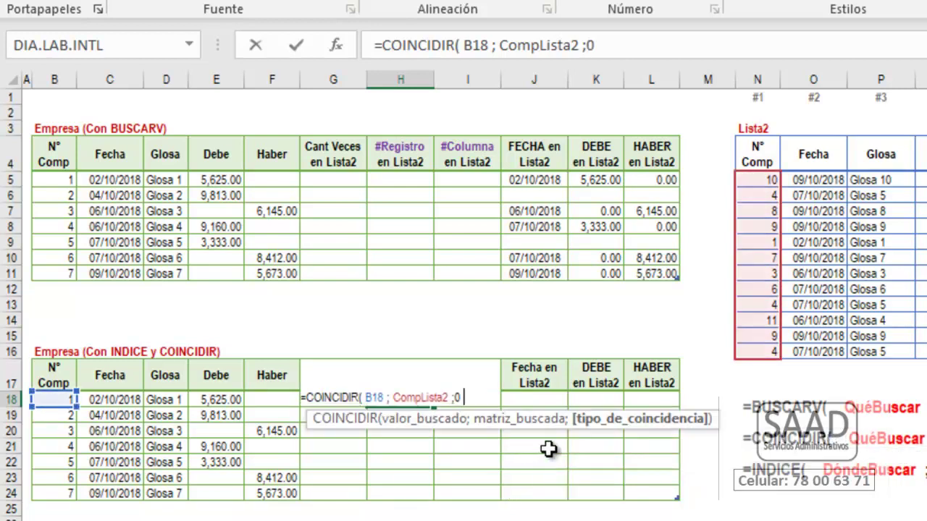
pyautogui.write(')')
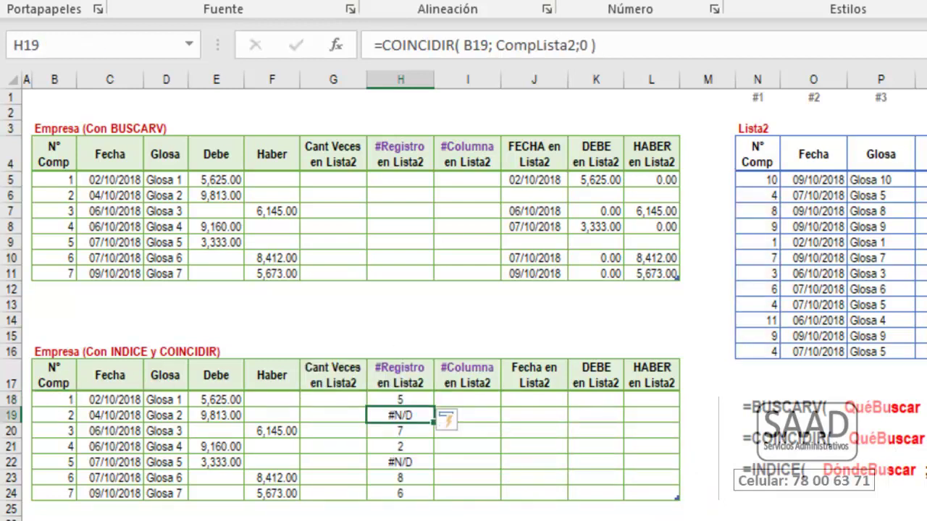
pyautogui.click(400, 400)
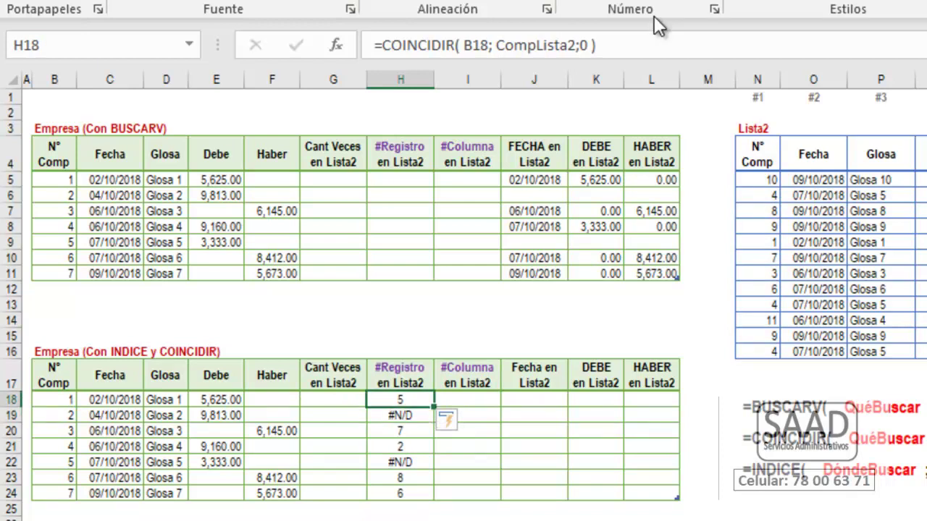
pyautogui.click(772, 180)
pyautogui.click(772, 195)
pyautogui.click(771, 211)
pyautogui.click(772, 226)
pyautogui.click(772, 242)
pyautogui.click(71, 428)
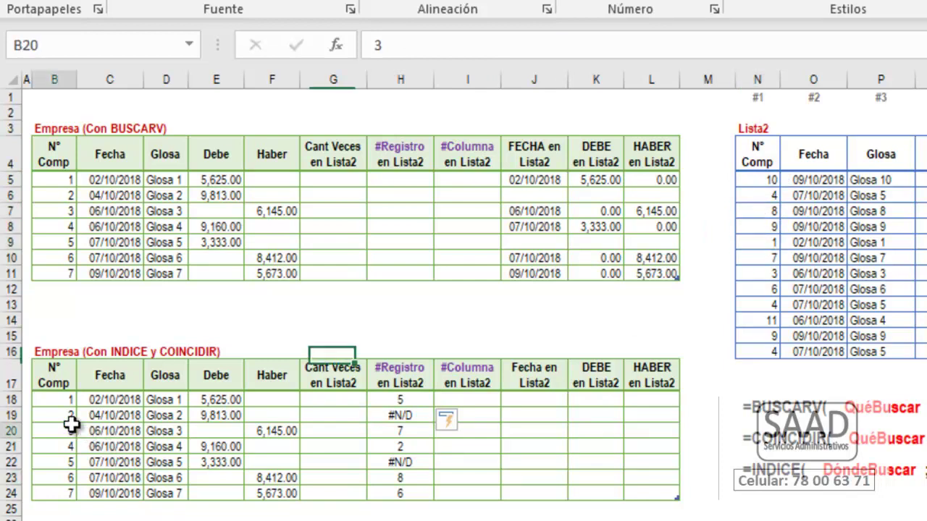
pyautogui.click(362, 416)
pyautogui.click(393, 415)
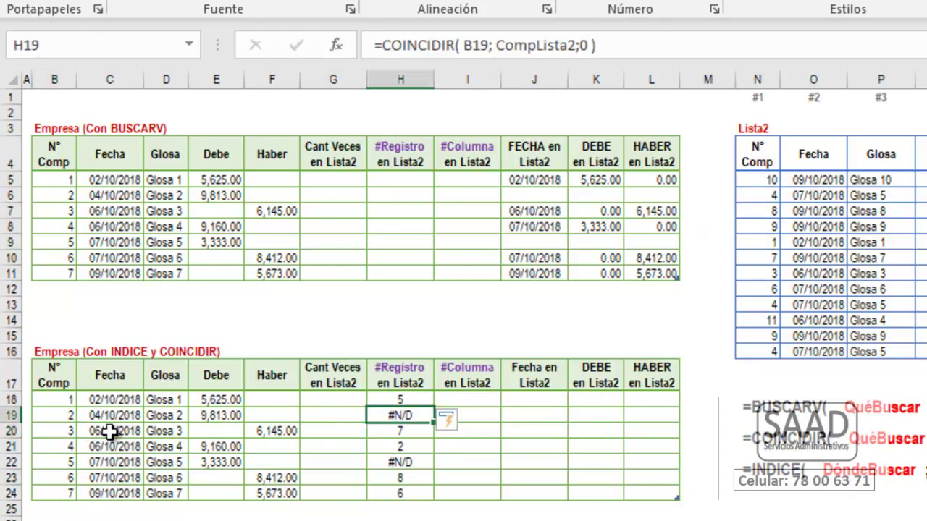
pyautogui.click(72, 430)
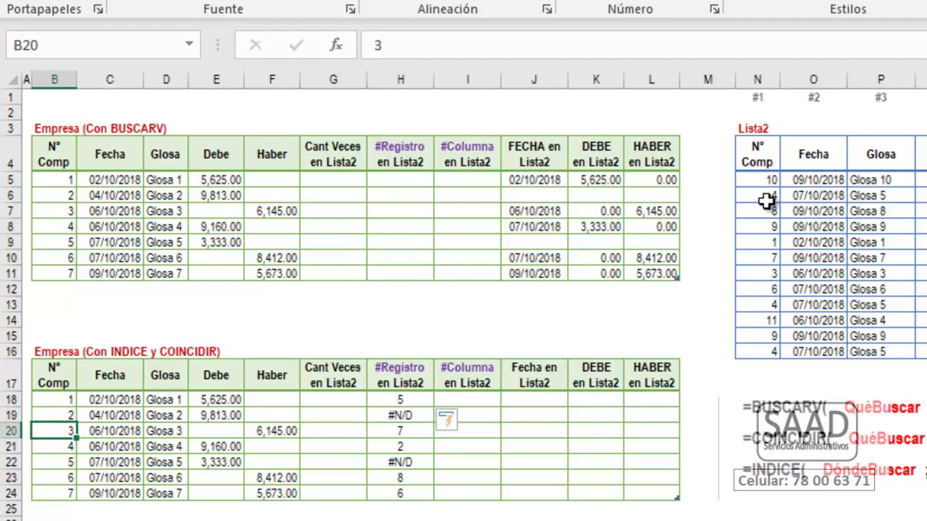
pyautogui.click(760, 274)
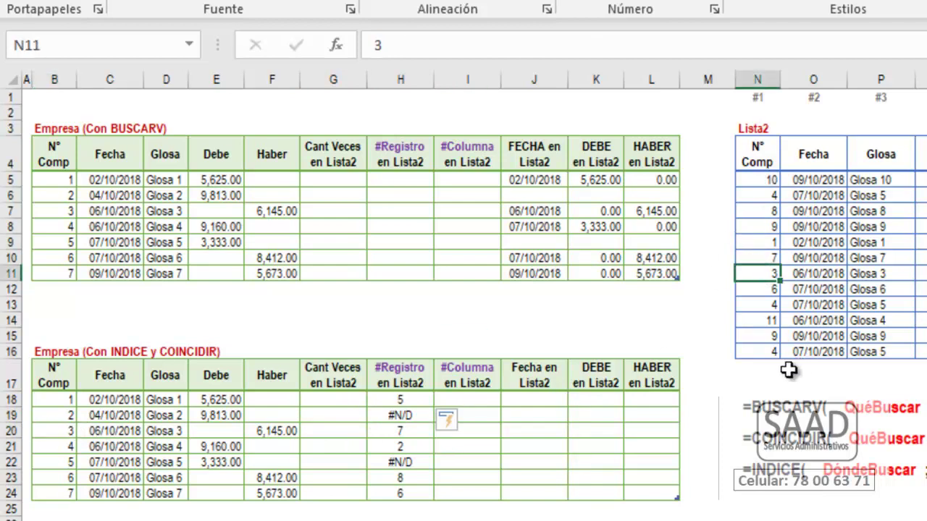
# - Add a Posic header in S4 and fill S5:S16 with a step-1 series from 1 to 12
pyautogui.click(923, 154)
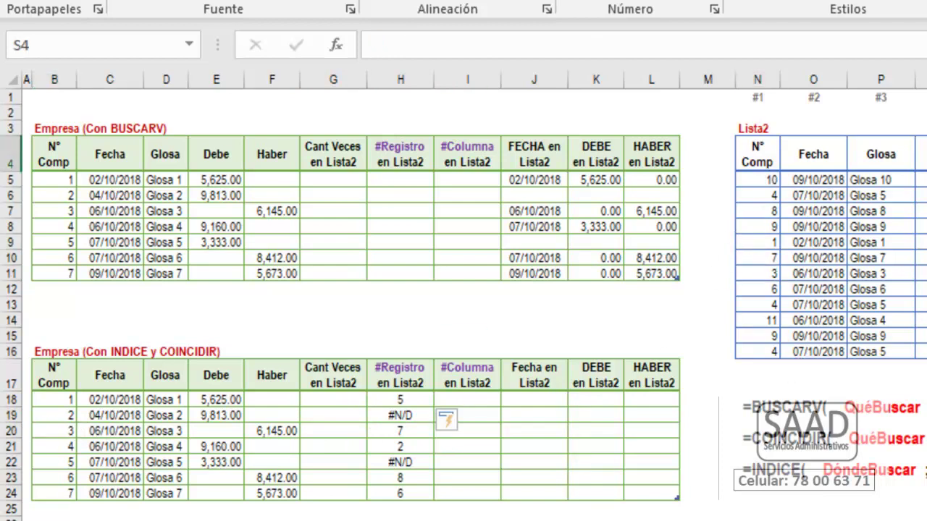
pyautogui.write('Posic')
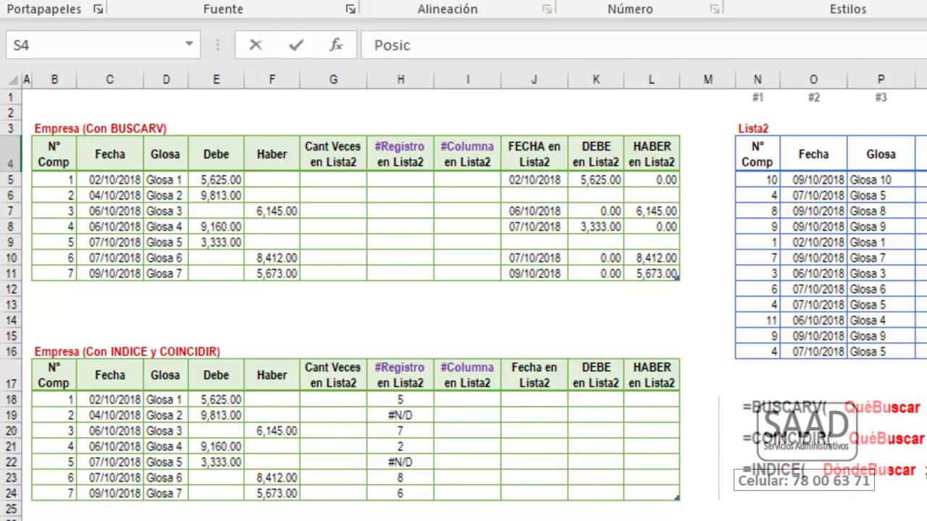
pyautogui.press('Return')
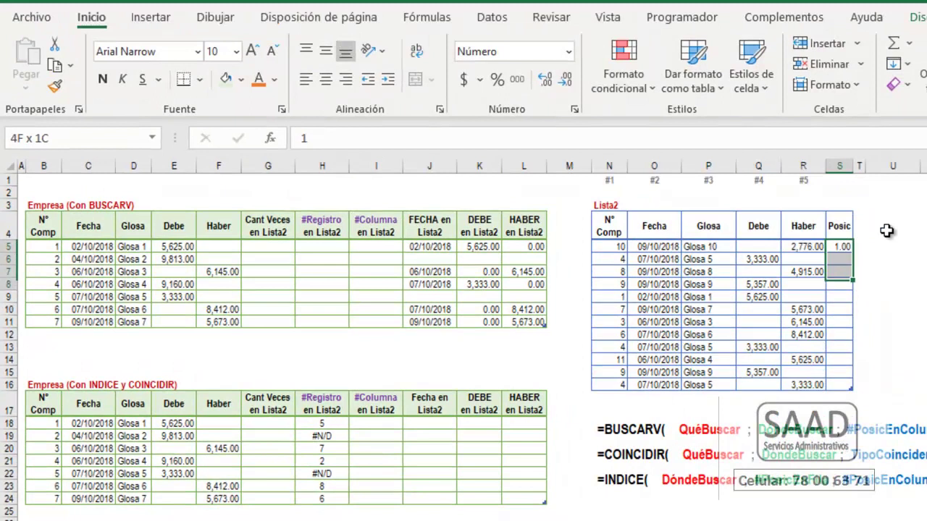
pyautogui.write('1')
pyautogui.hotkey('shift', 'Down')
pyautogui.hotkey('shift', 'Down')
pyautogui.hotkey('shift', 'Down')
pyautogui.hotkey('shift', 'Down')
pyautogui.hotkey('shift', 'Down')
pyautogui.hotkey('alt', 'o')
pyautogui.press('e')
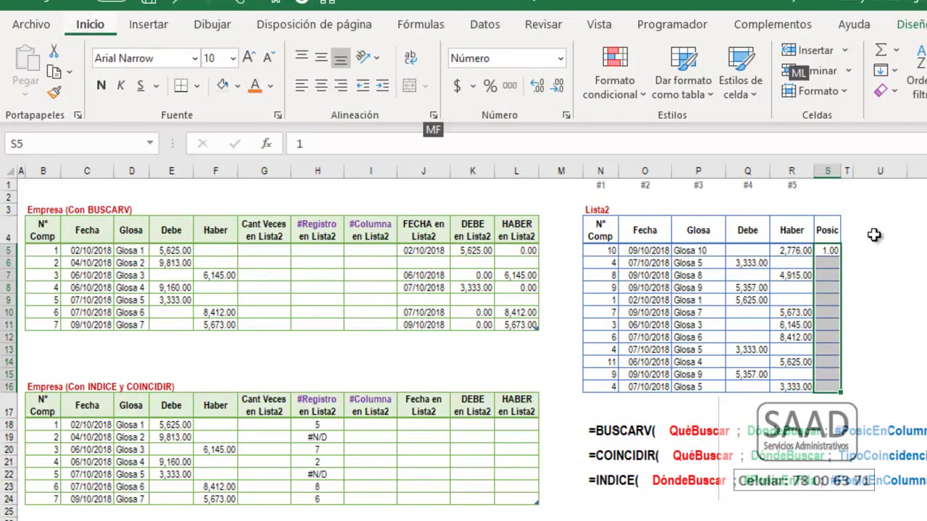
pyautogui.press('l')
pyautogui.press('Escape')
pyautogui.press('Escape')
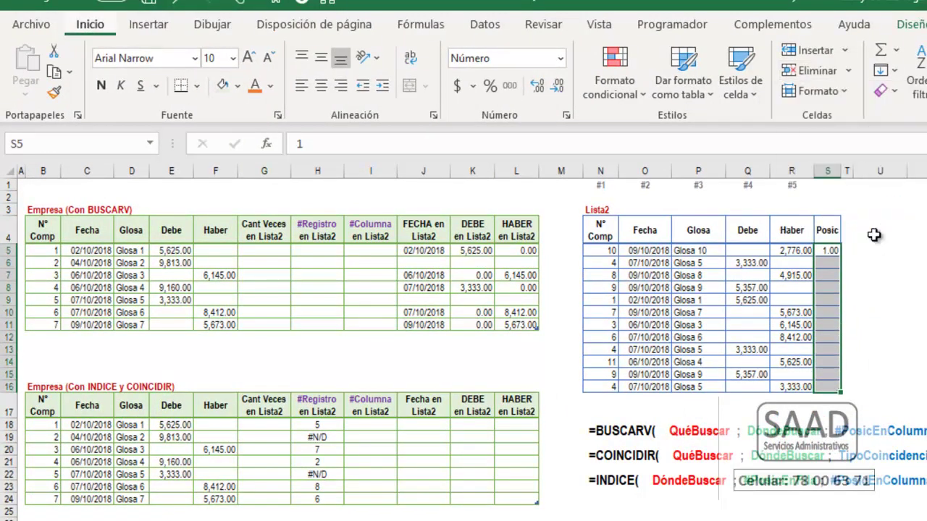
pyautogui.hotkey('alt', 'o')
pyautogui.write('els')
pyautogui.write('555555555')
pyautogui.press('Return')
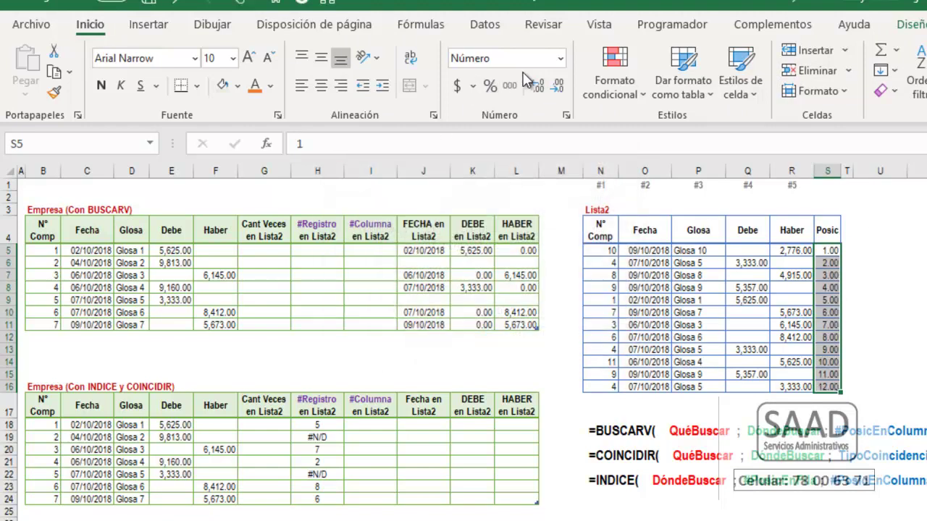
# - Set the Posic numbers to General format without decimals and leave the cells unfilled
pyautogui.click(559, 58)
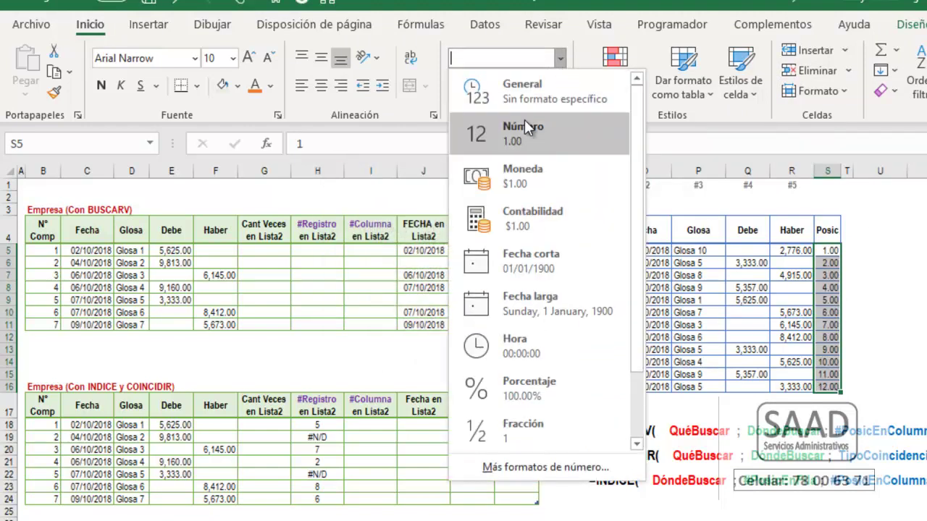
pyautogui.click(529, 103)
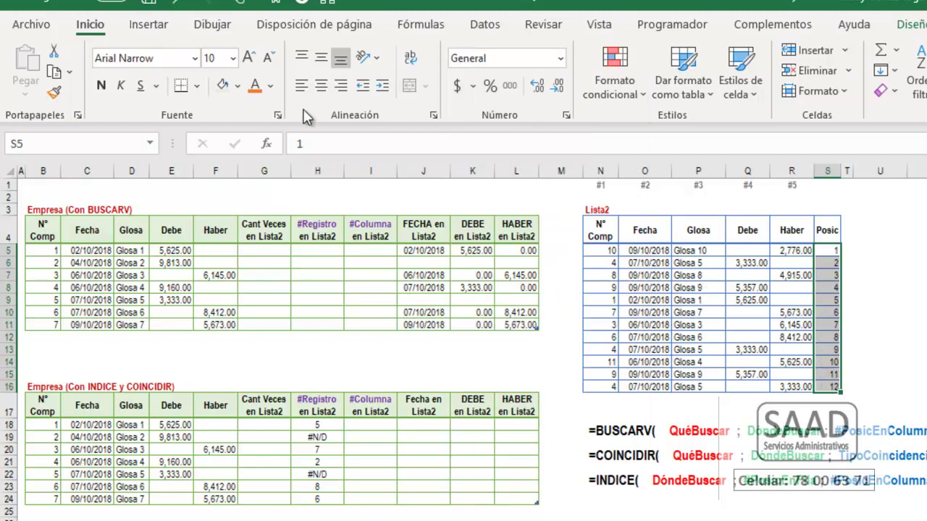
pyautogui.click(222, 87)
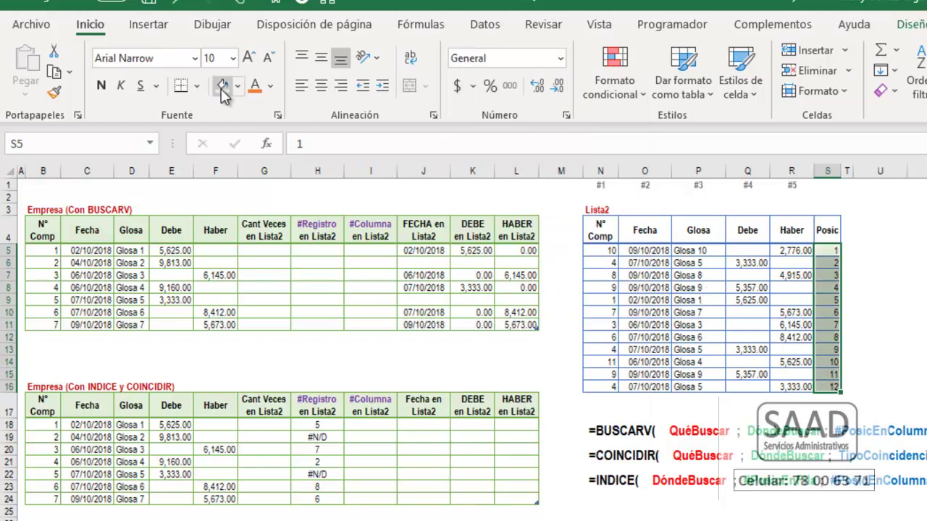
pyautogui.click(237, 86)
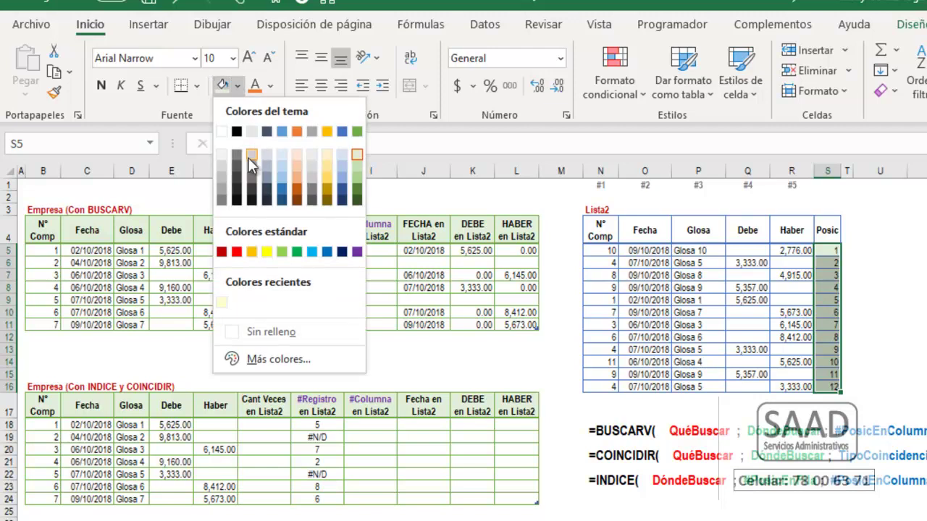
pyautogui.click(291, 331)
pyautogui.moveTo(601, 324); pyautogui.dragTo(826, 325)
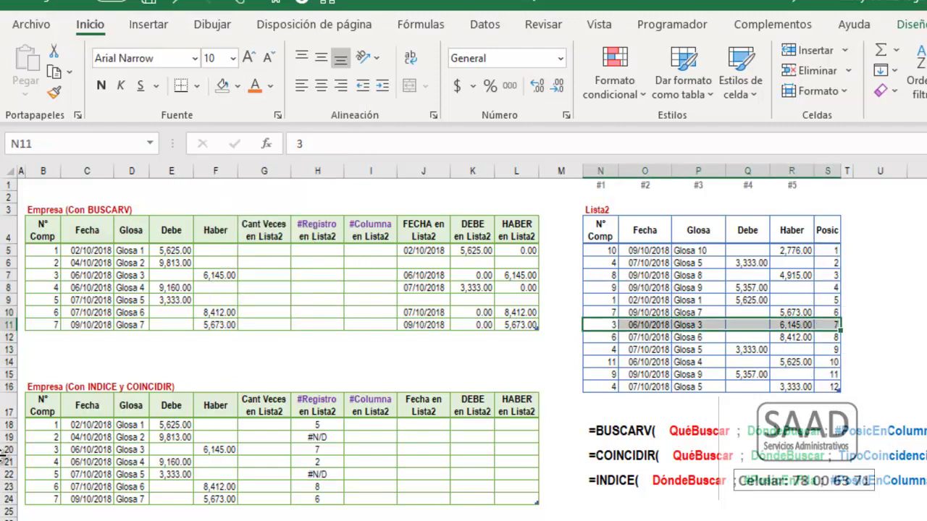
pyautogui.moveTo(58, 454); pyautogui.dragTo(317, 450)
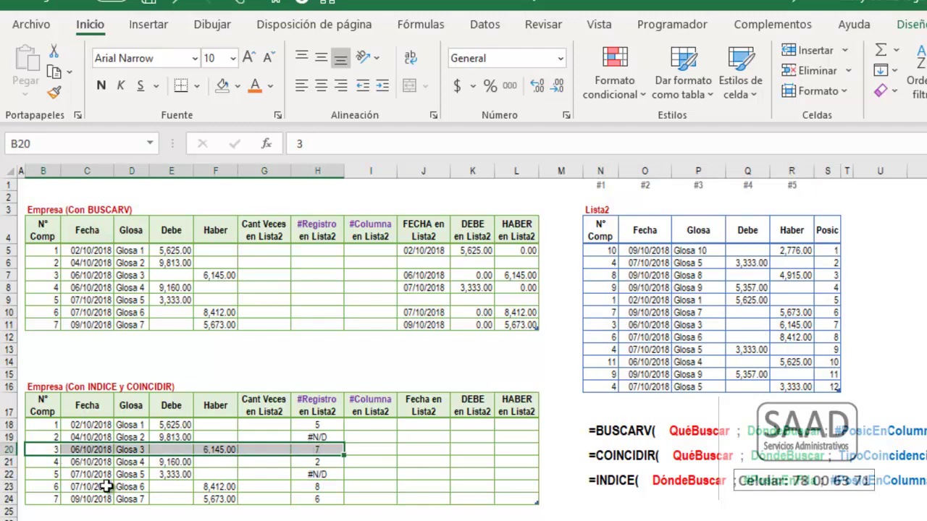
pyautogui.moveTo(54, 486); pyautogui.dragTo(317, 486)
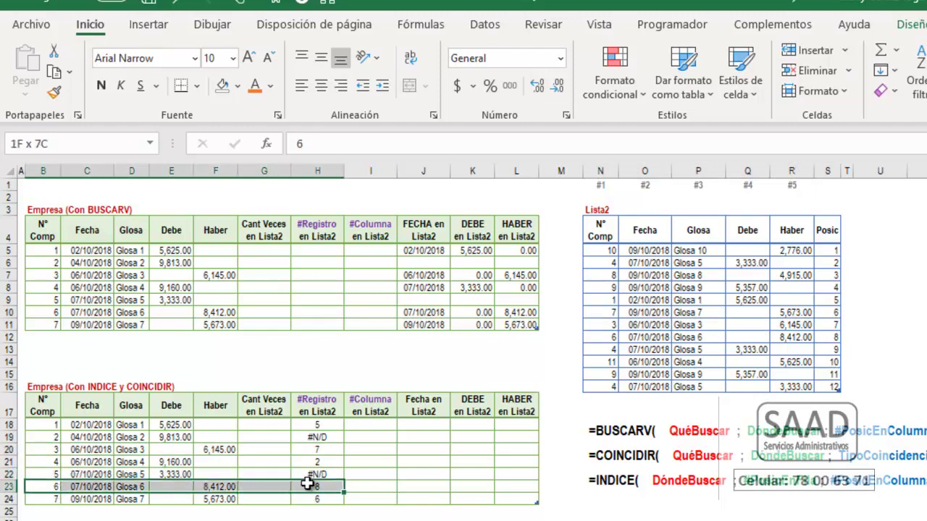
pyautogui.moveTo(600, 337); pyautogui.dragTo(833, 337)
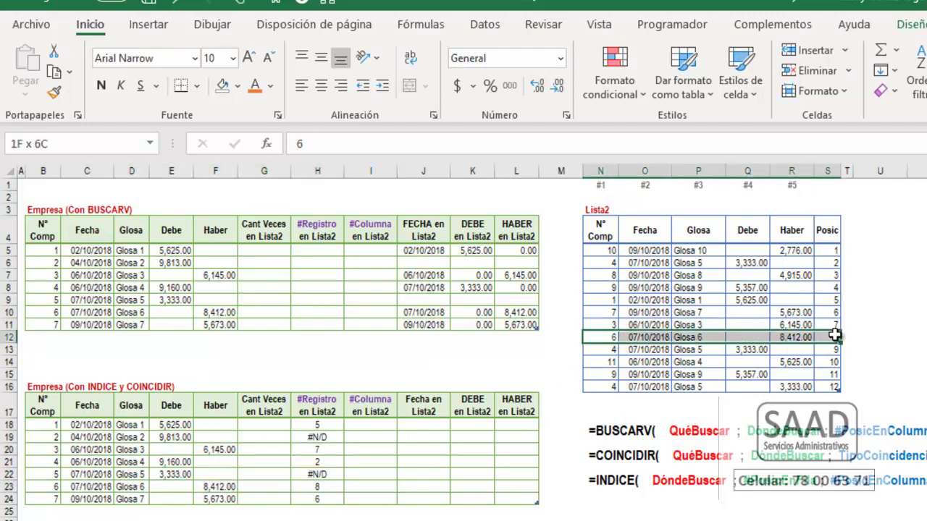
pyautogui.click(316, 426)
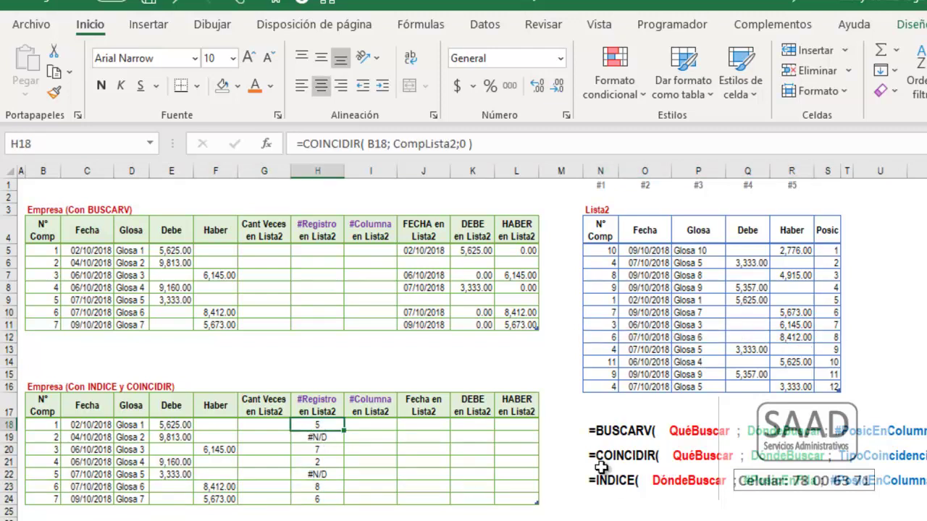
pyautogui.moveTo(602, 250)
pyautogui.mouseDown()
pyautogui.moveTo(615, 388)
pyautogui.moveTo(804, 402)
pyautogui.mouseUp()
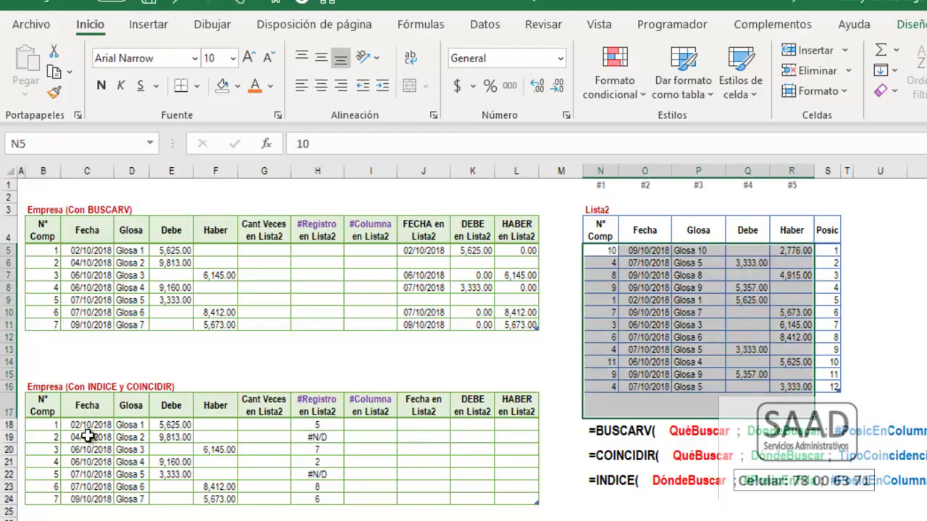
pyautogui.click(422, 424)
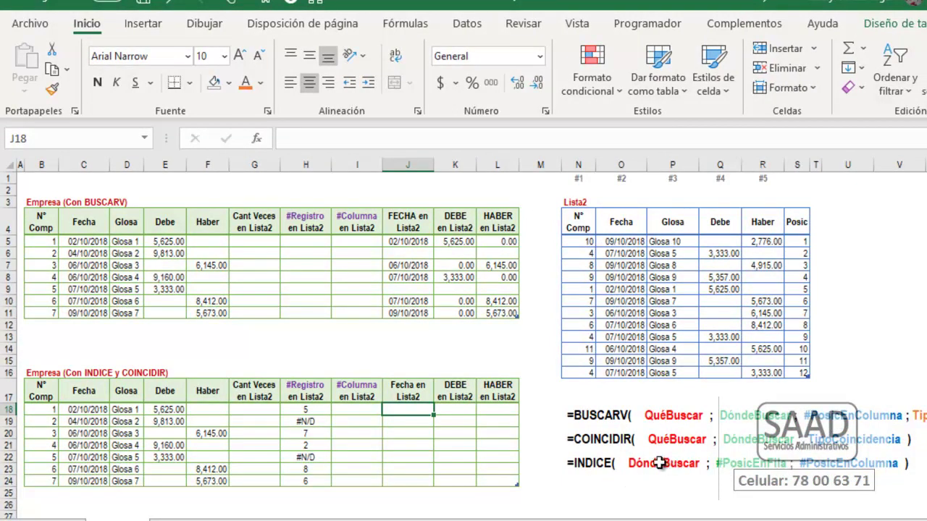
pyautogui.moveTo(573, 227)
pyautogui.mouseDown()
pyautogui.moveTo(744, 304)
pyautogui.moveTo(797, 377)
pyautogui.mouseUp()
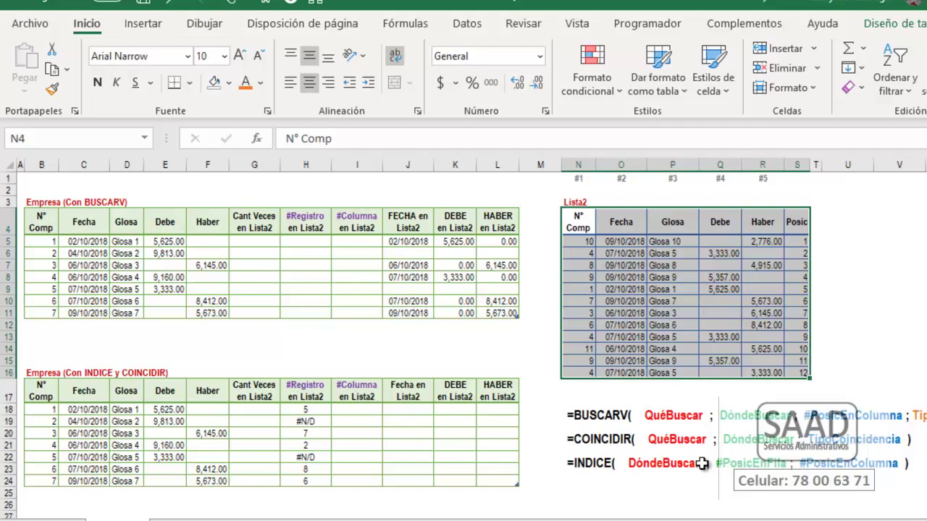
pyautogui.click(304, 411)
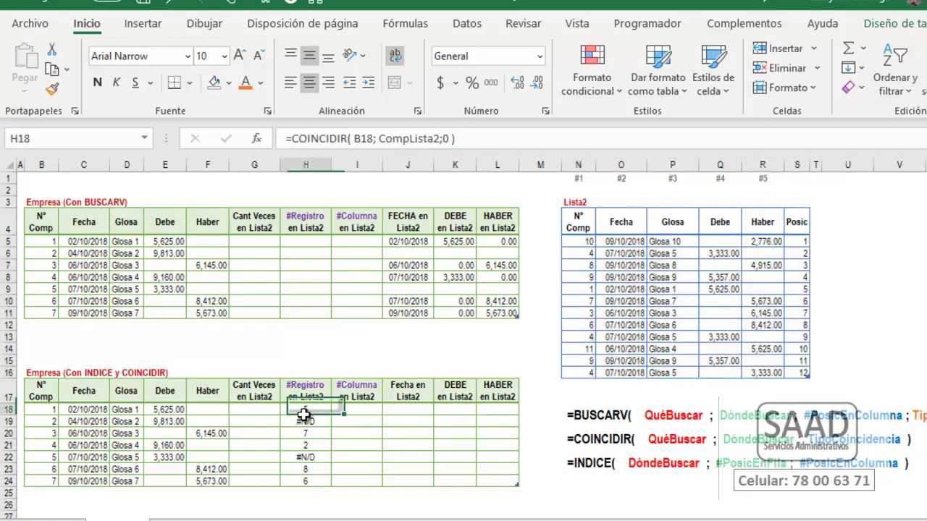
pyautogui.moveTo(582, 242); pyautogui.dragTo(572, 374)
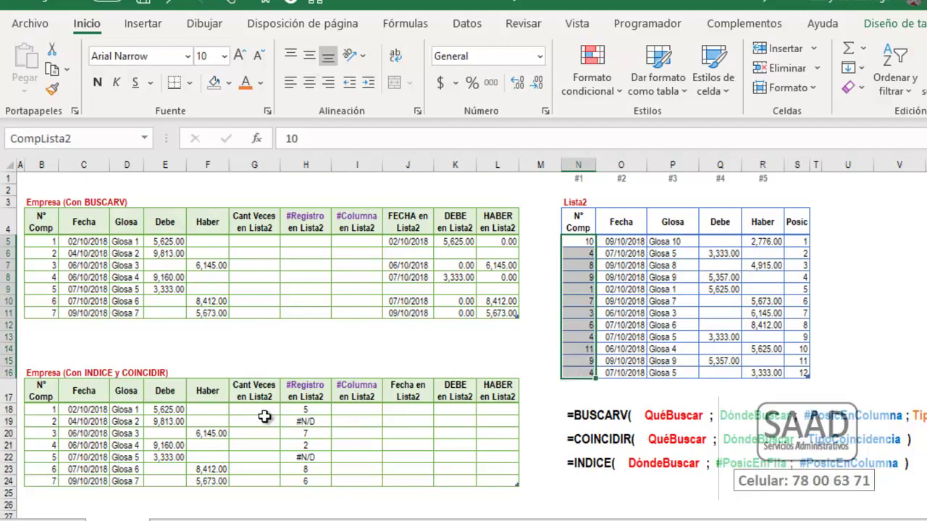
pyautogui.click(36, 411)
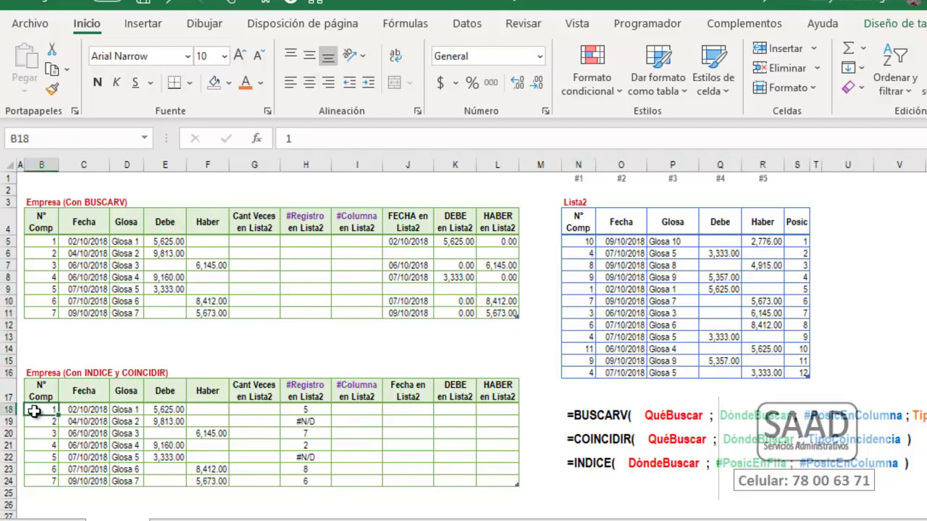
pyautogui.click(398, 412)
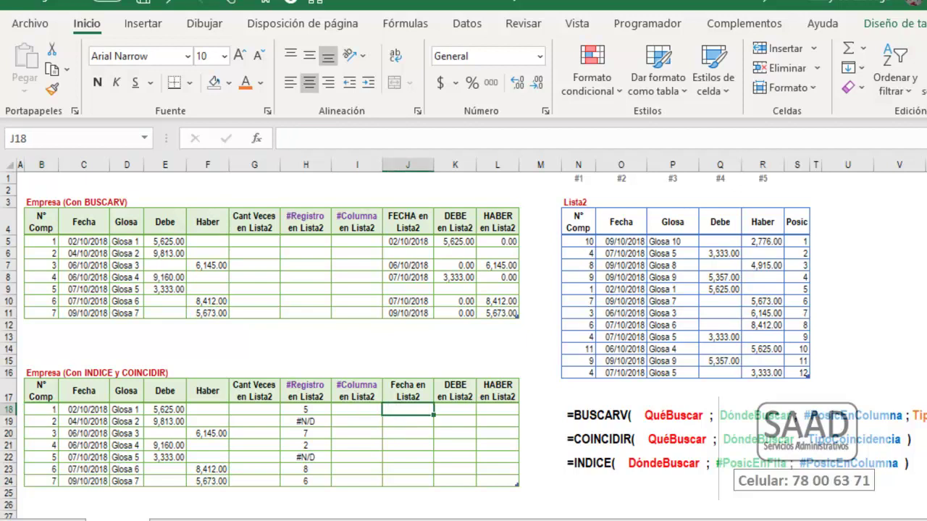
# - Enter =INDICE(TablaLista2;H18;2) in J18 so it fills down J18:J24
pyautogui.write('=indi')
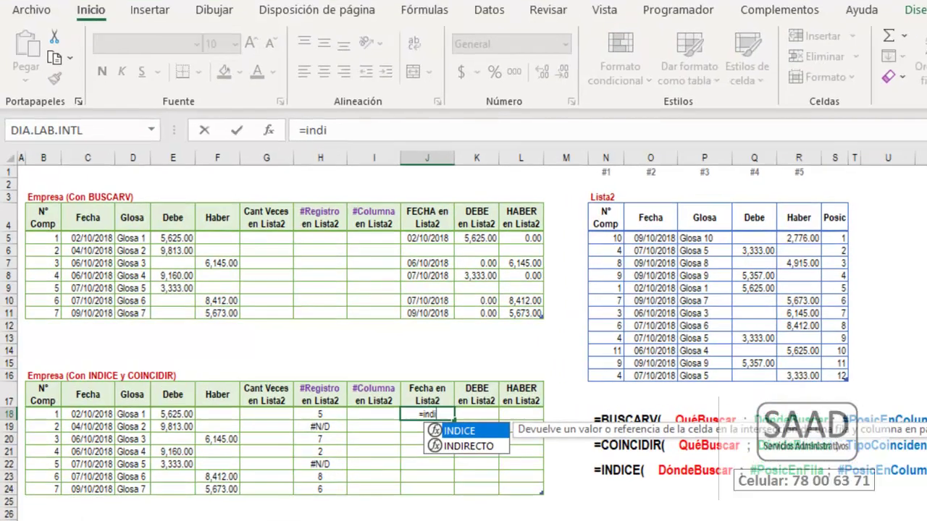
pyautogui.press('Tab')
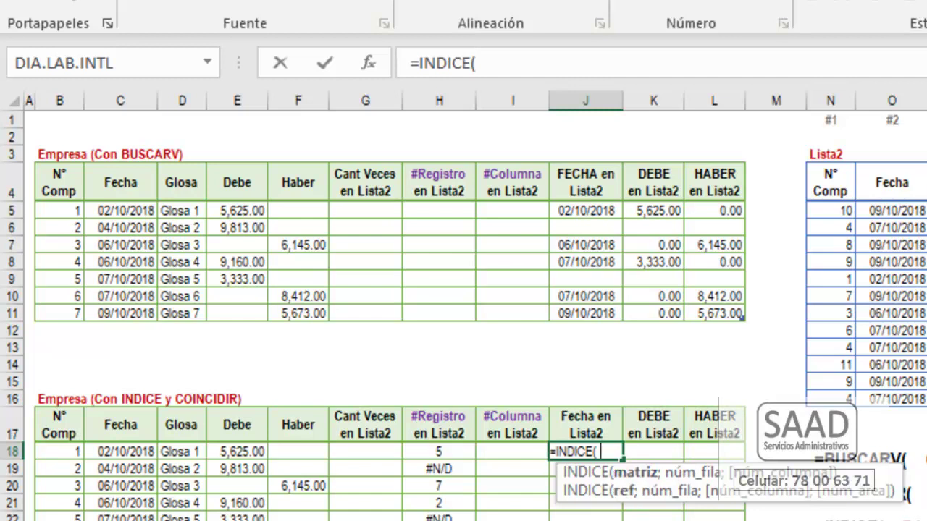
pyautogui.write('tab')
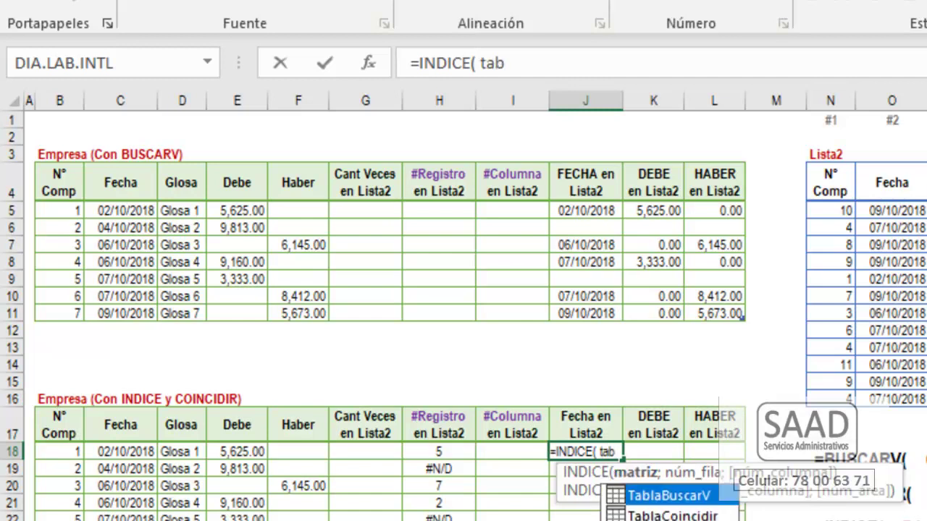
pyautogui.moveTo(920, 361); pyautogui.dragTo(774, 190)
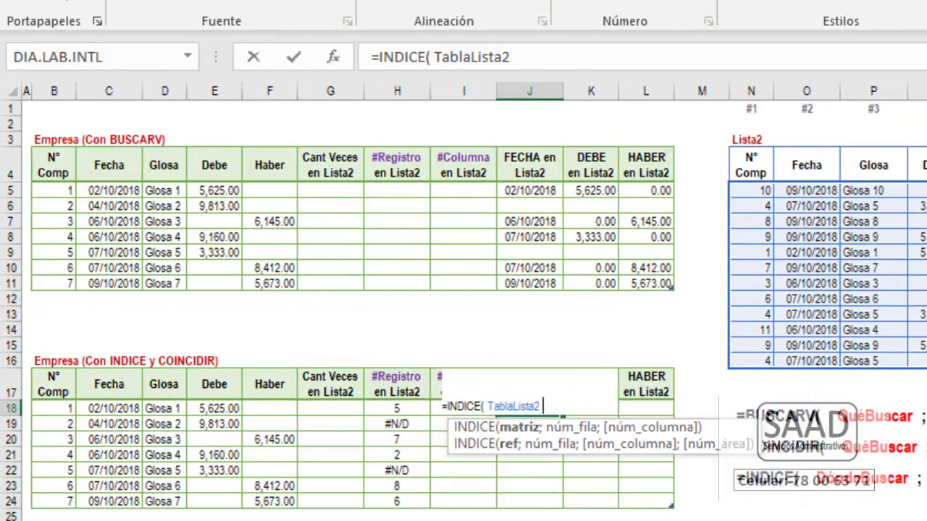
pyautogui.write('; ')
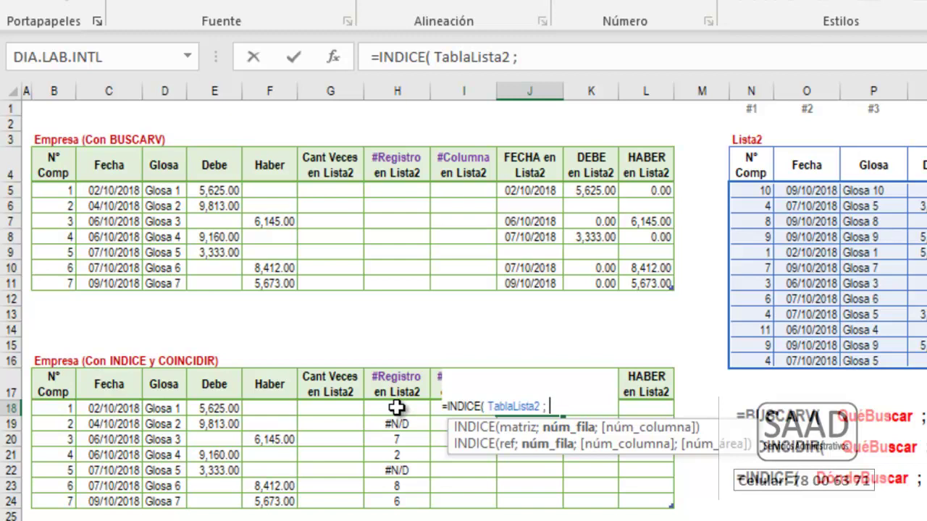
pyautogui.write('H1')
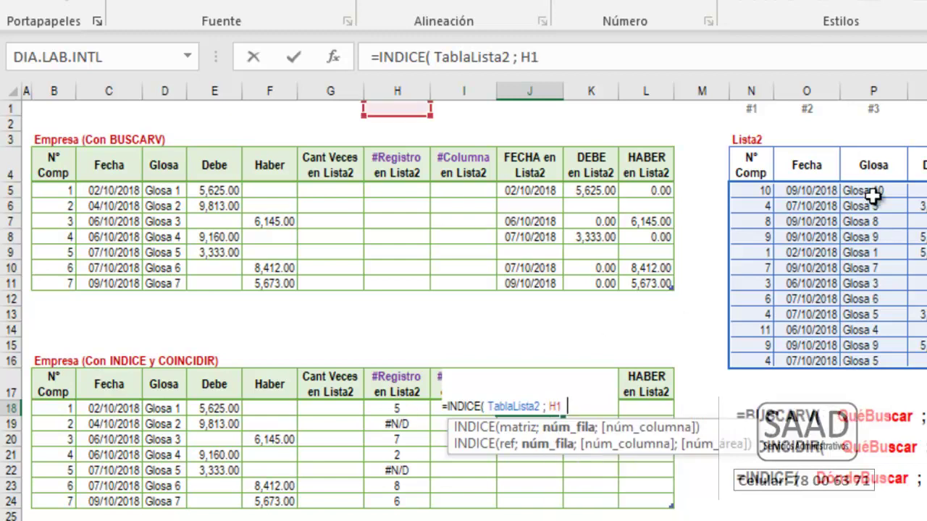
pyautogui.write('8')
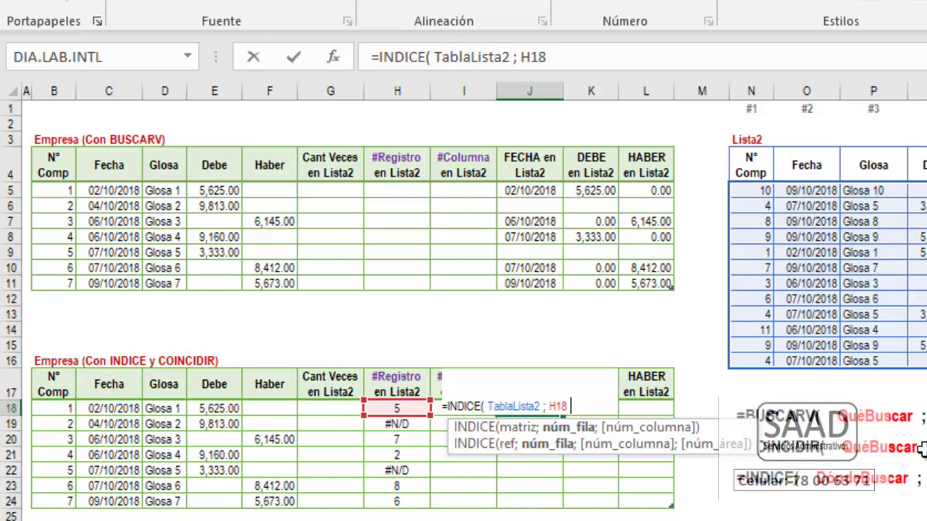
pyautogui.write(' ; 2')
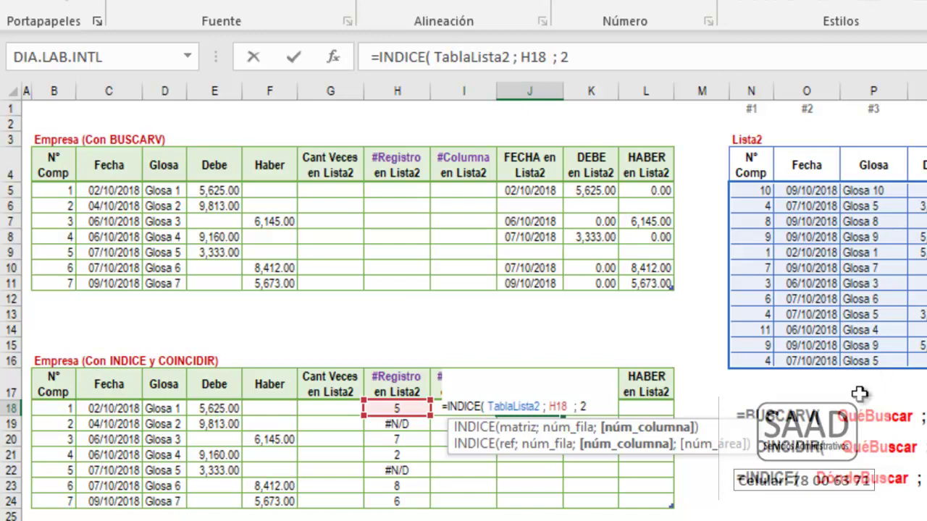
pyautogui.write(')')
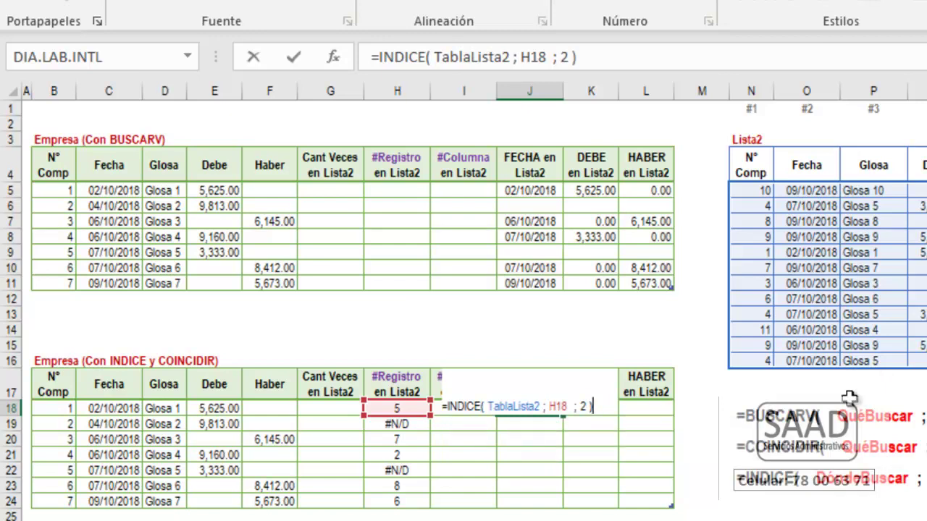
pyautogui.press('Return')
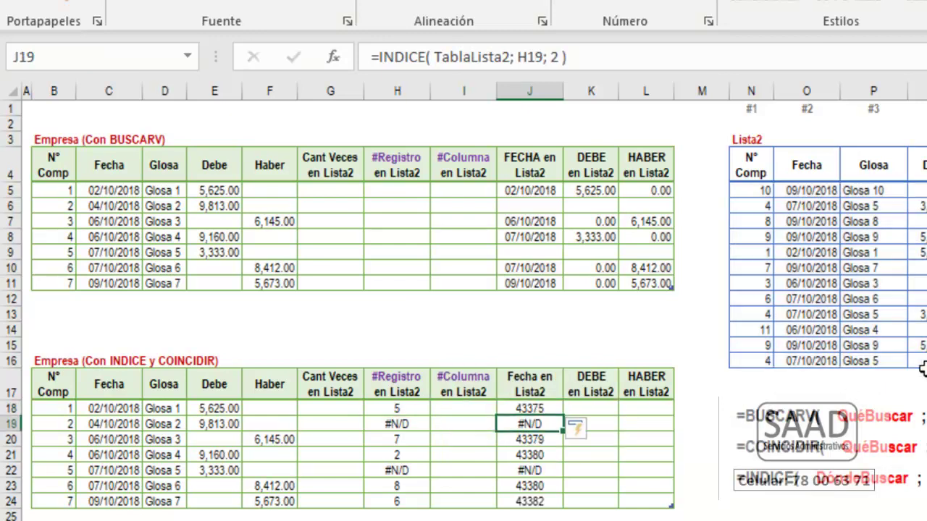
# - Format J18:J24 as Fecha corta so results show dates like 02/10/2018
pyautogui.moveTo(504, 410); pyautogui.dragTo(528, 499)
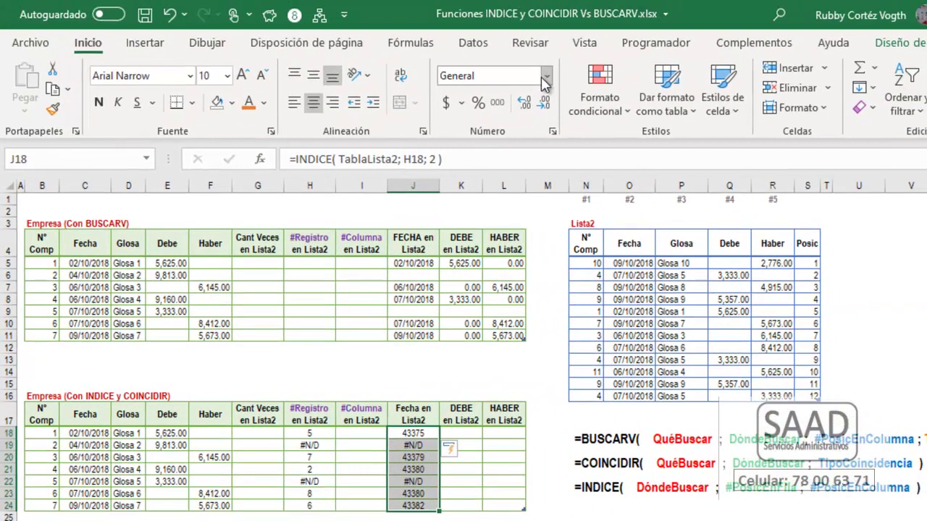
pyautogui.click(547, 76)
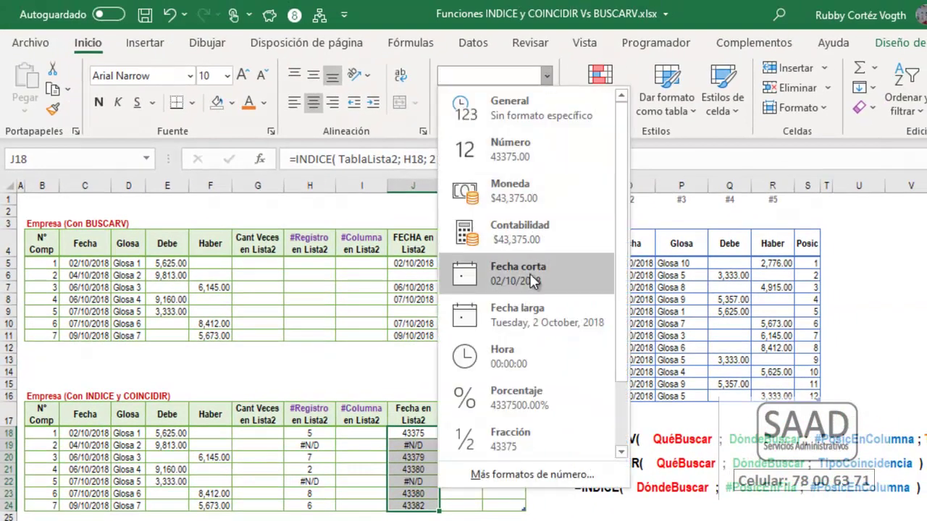
pyautogui.click(529, 273)
pyautogui.click(410, 434)
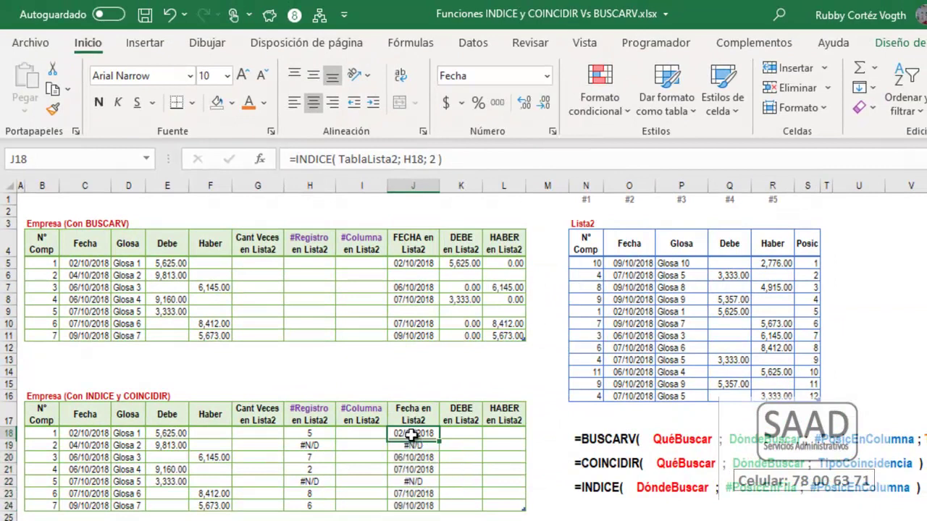
# - Compare the INDICE formulas in J18:J24 with the BUSCARV date formula in J5
pyautogui.click(410, 266)
pyautogui.click(411, 435)
pyautogui.click(409, 458)
pyautogui.click(411, 469)
pyautogui.click(411, 482)
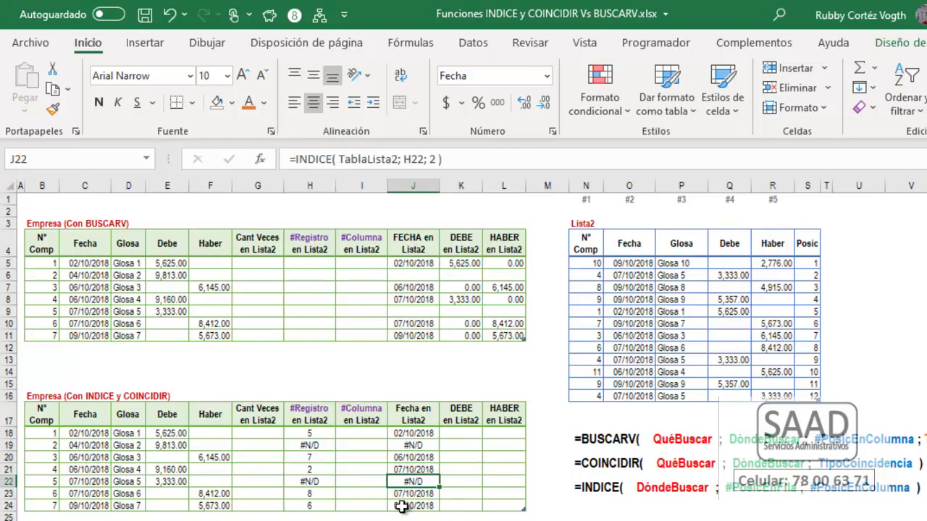
pyautogui.click(402, 506)
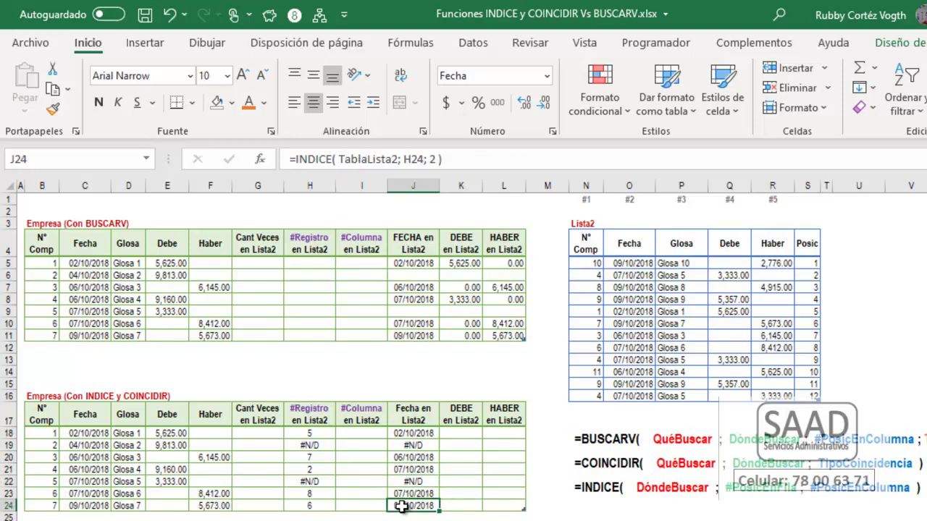
pyautogui.click(451, 435)
# - Enter =INDICE(TablaLista2;H18;4) in K18 to fill the DEBE en Lista2 column
pyautogui.write('=')
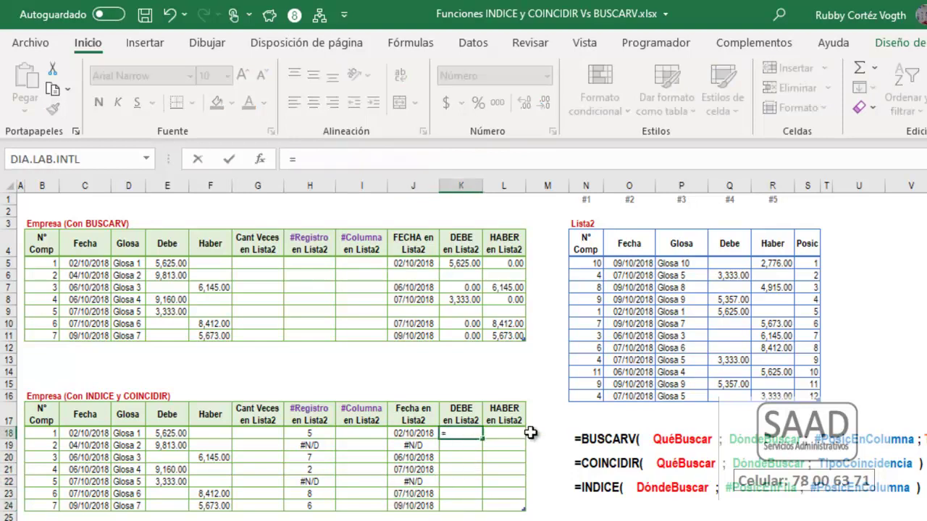
pyautogui.write('indi')
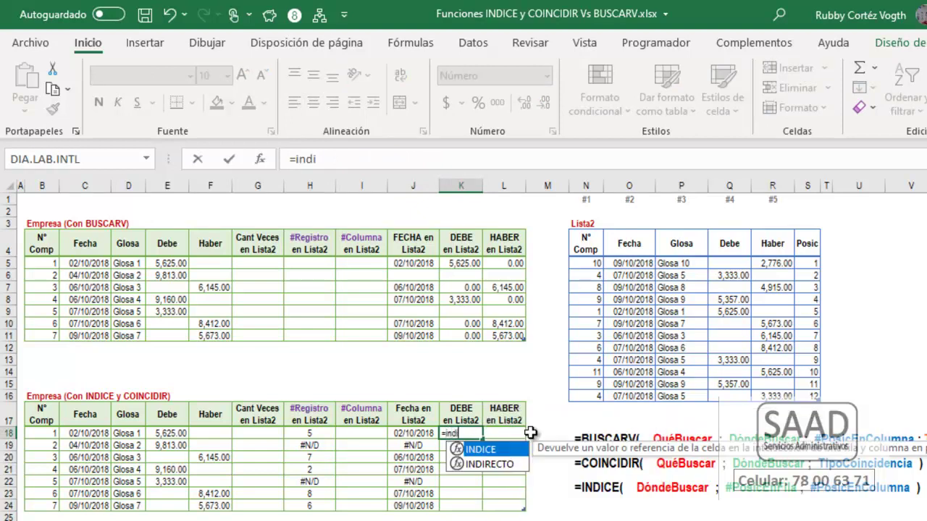
pyautogui.press('Tab')
pyautogui.write('Tab')
pyautogui.press('Down')
pyautogui.press('Down')
pyautogui.press('Tab')
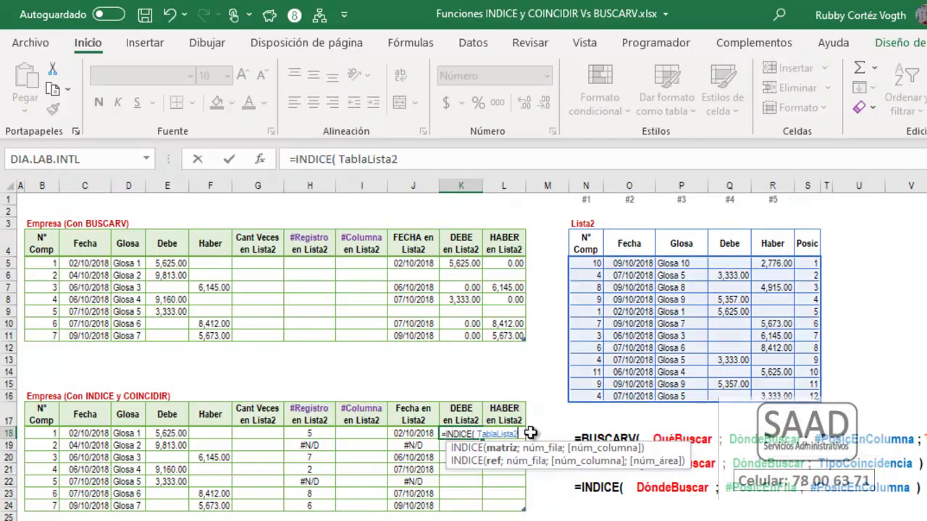
pyautogui.write(' ;')
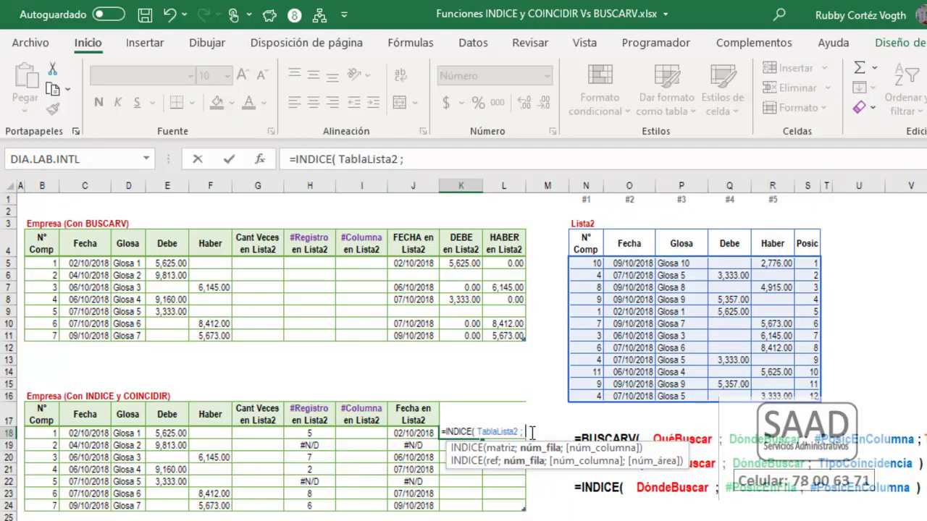
pyautogui.write(' H18')
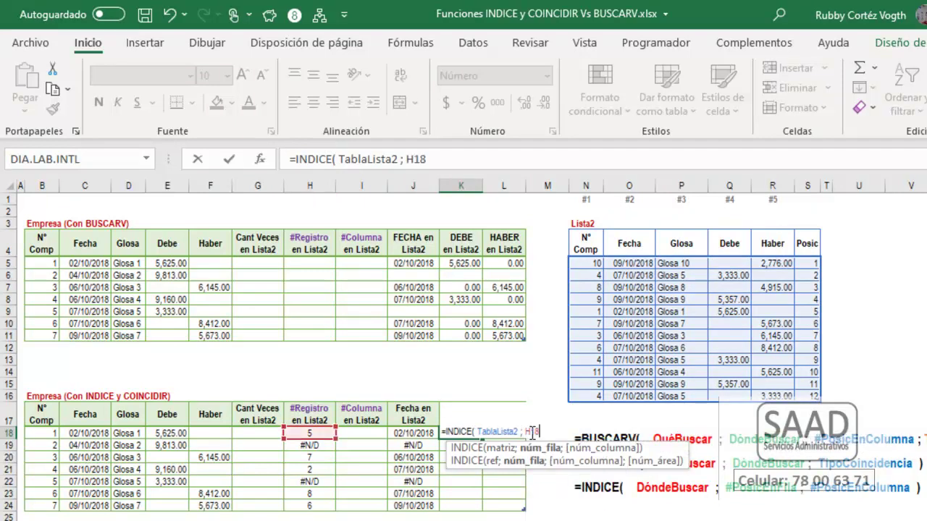
pyautogui.write(' ;')
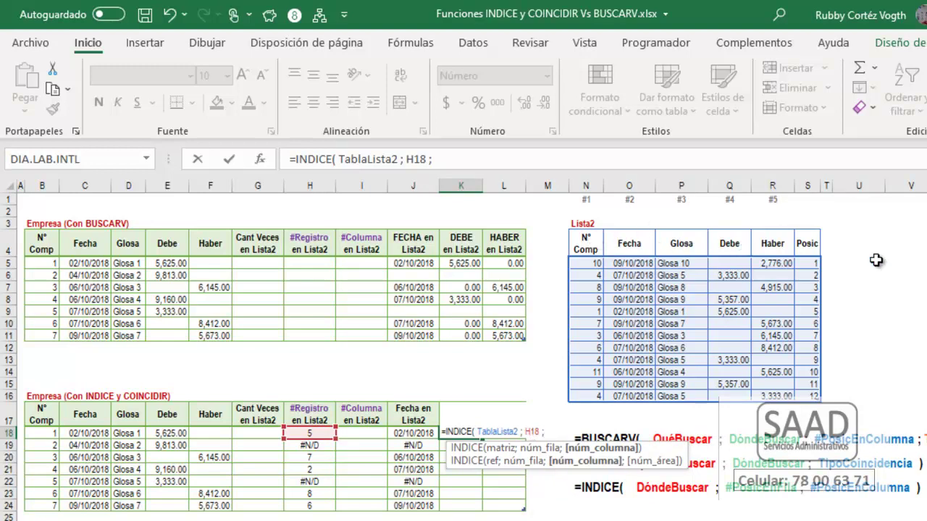
pyautogui.write(' 4 ;')
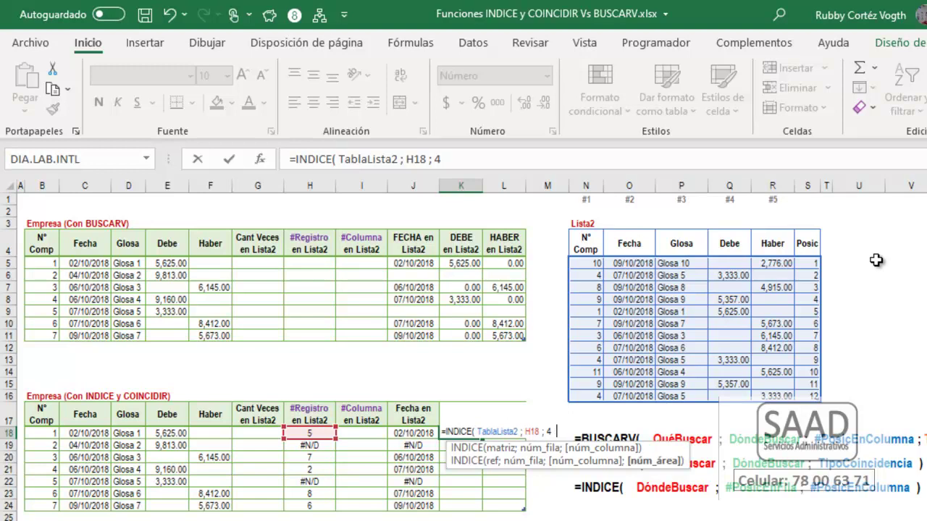
pyautogui.press('BackSpace')
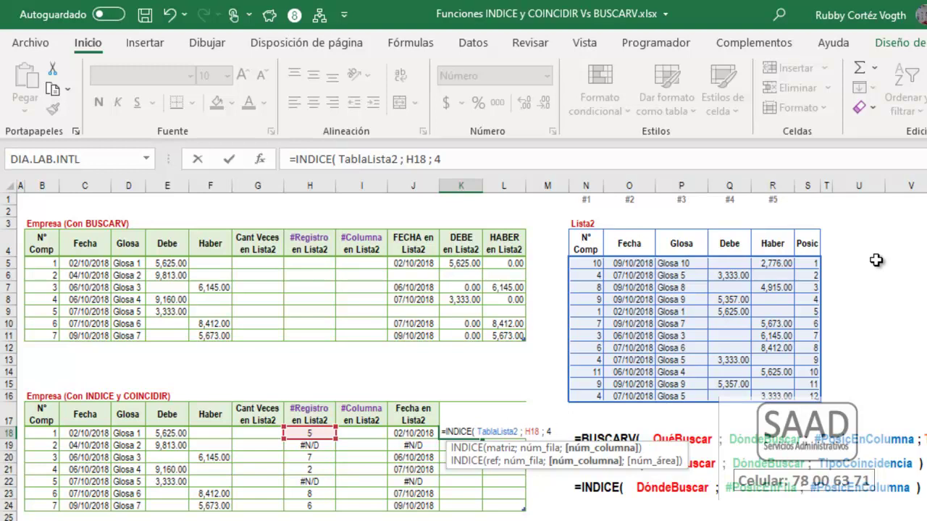
pyautogui.write(')')
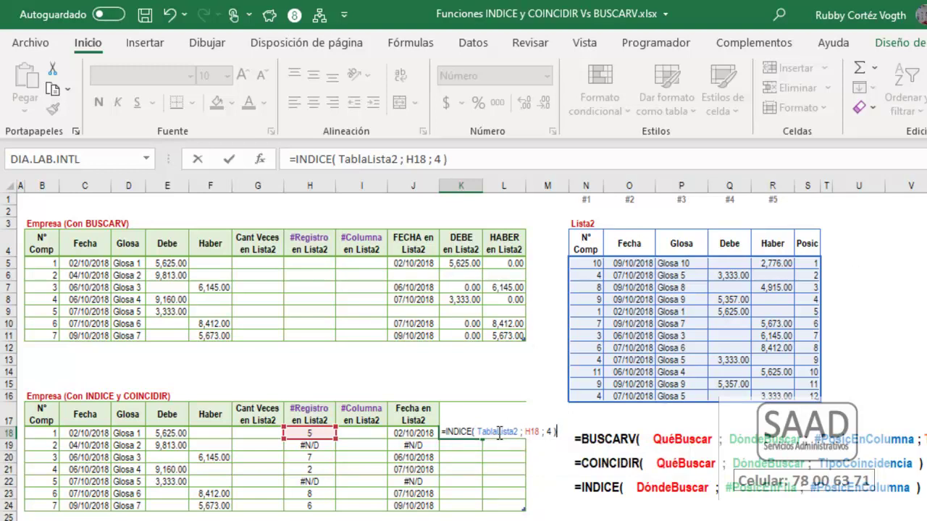
pyautogui.press('Return')
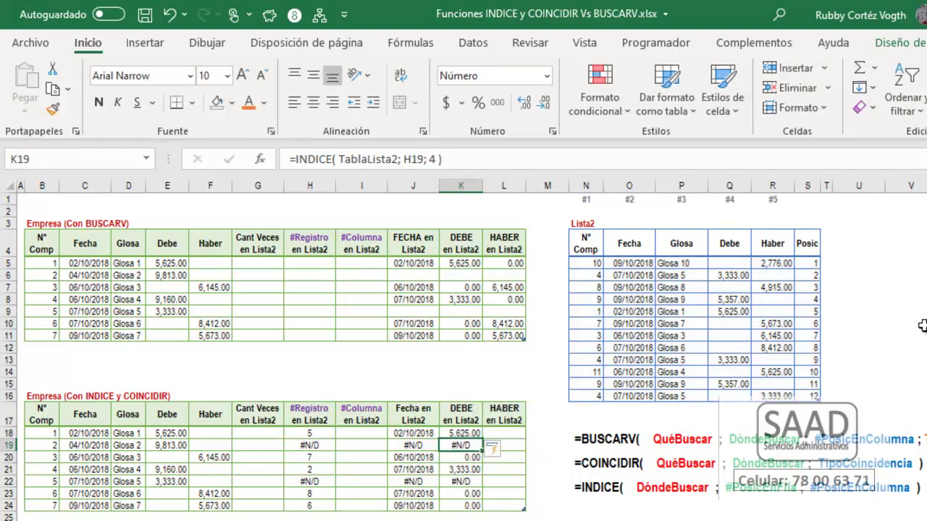
# - Compare the filled DEBE formulas with the BUSCARV formula in K5
pyautogui.click(471, 263)
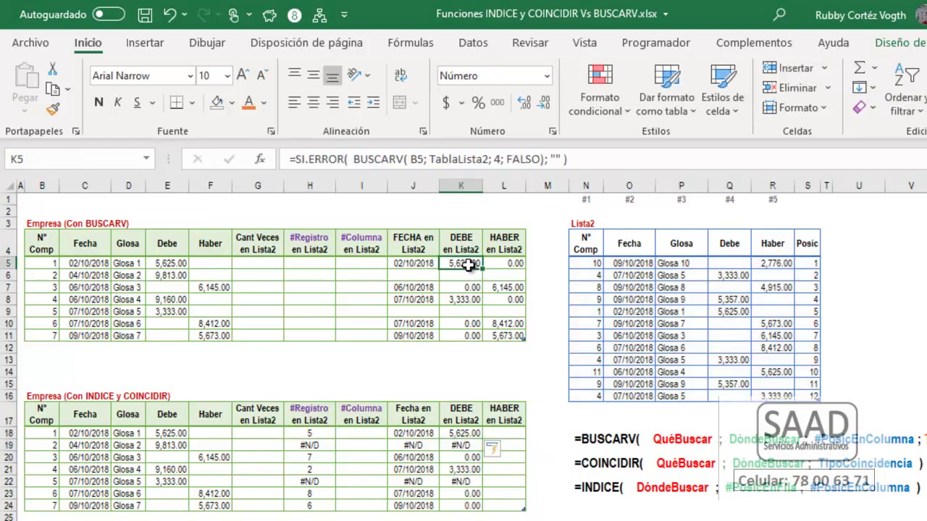
pyautogui.click(456, 468)
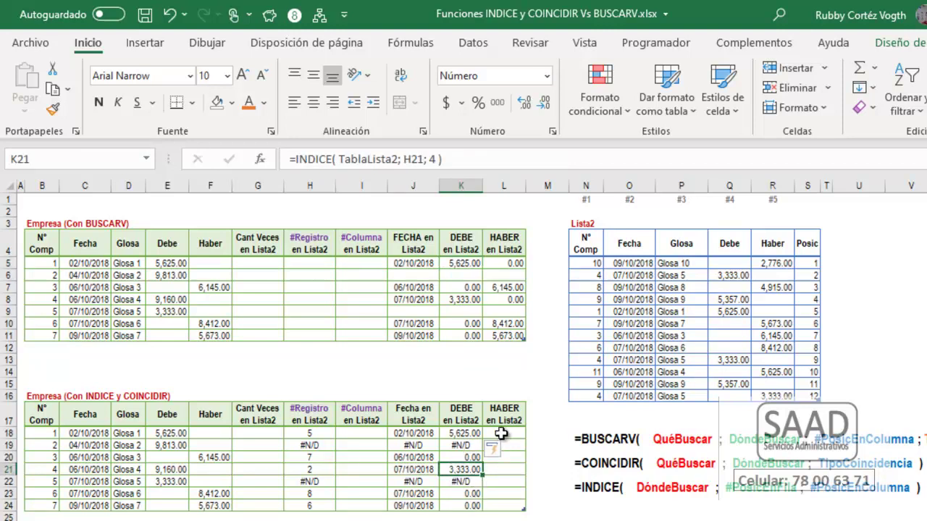
pyautogui.click(503, 433)
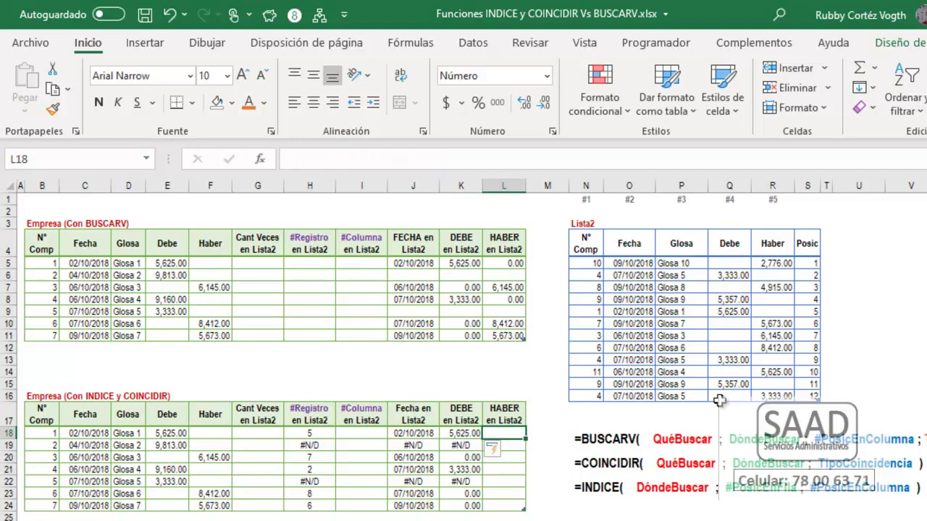
# - Enter =INDICE(TablaLista2;H18;5) in L18 to fill the HABER en Lista2 column
pyautogui.write('=')
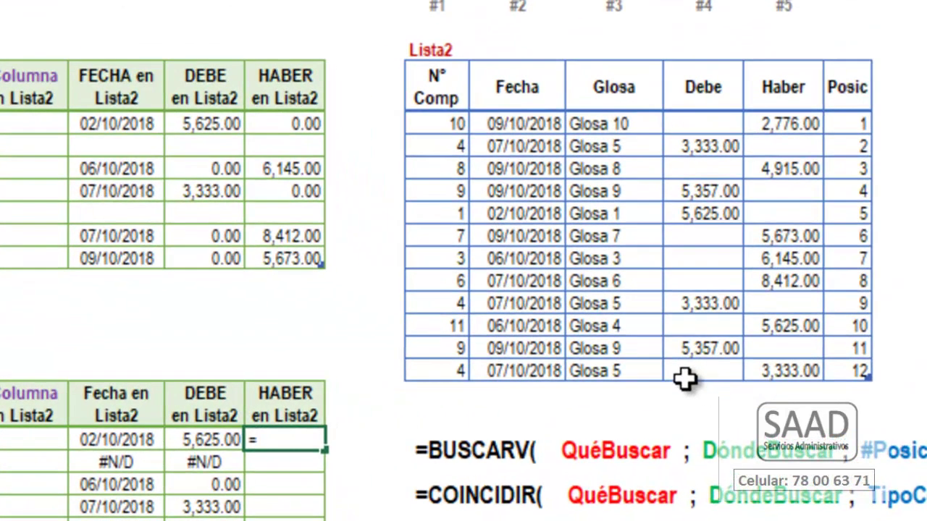
pyautogui.write('indi')
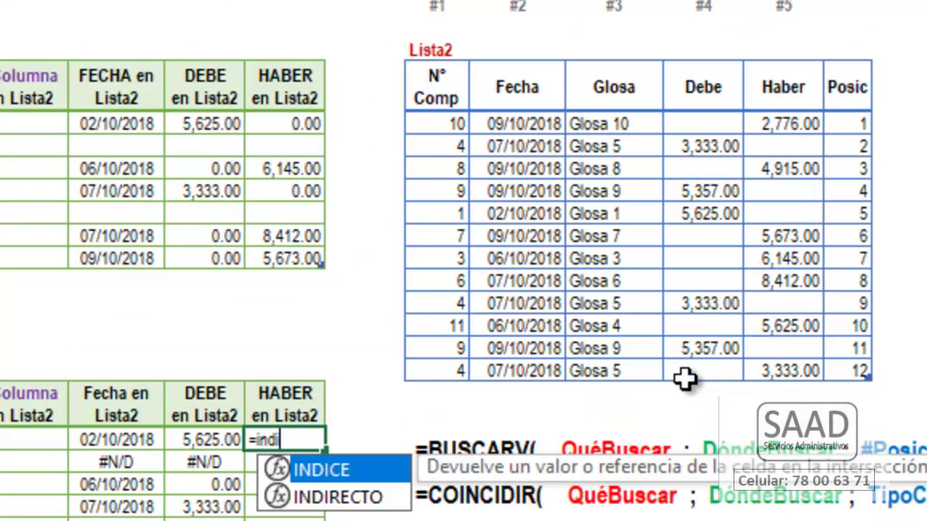
pyautogui.press('Tab')
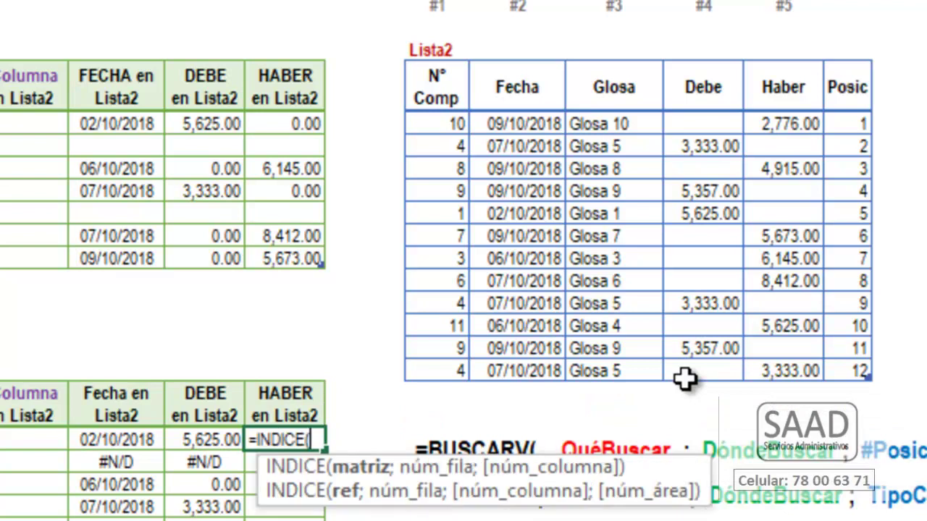
pyautogui.write(' Tabl')
pyautogui.press('Down')
pyautogui.press('Tab')
pyautogui.write(';')
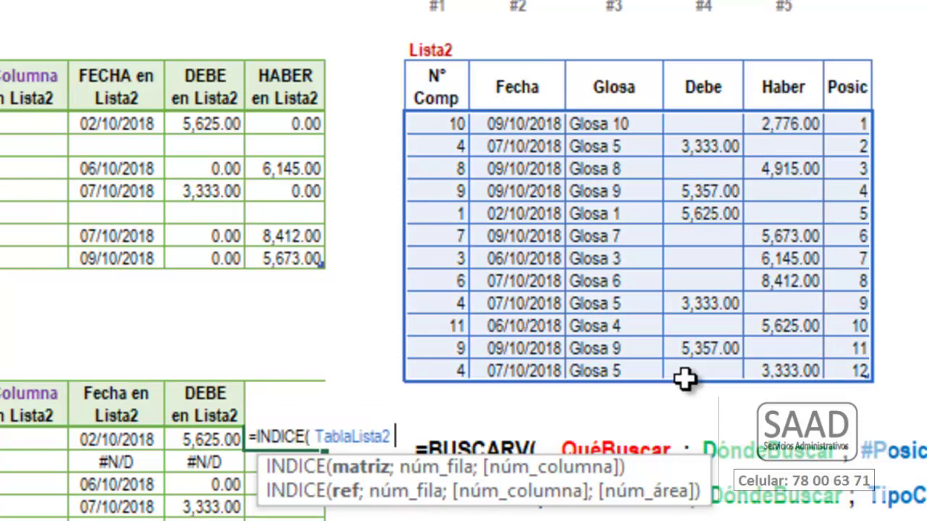
pyautogui.write(' H18')
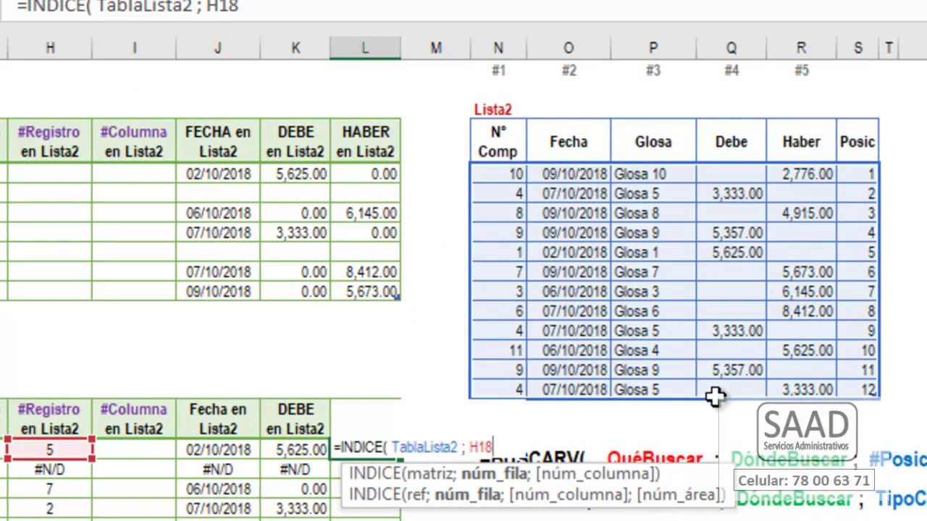
pyautogui.write(' ; 5')
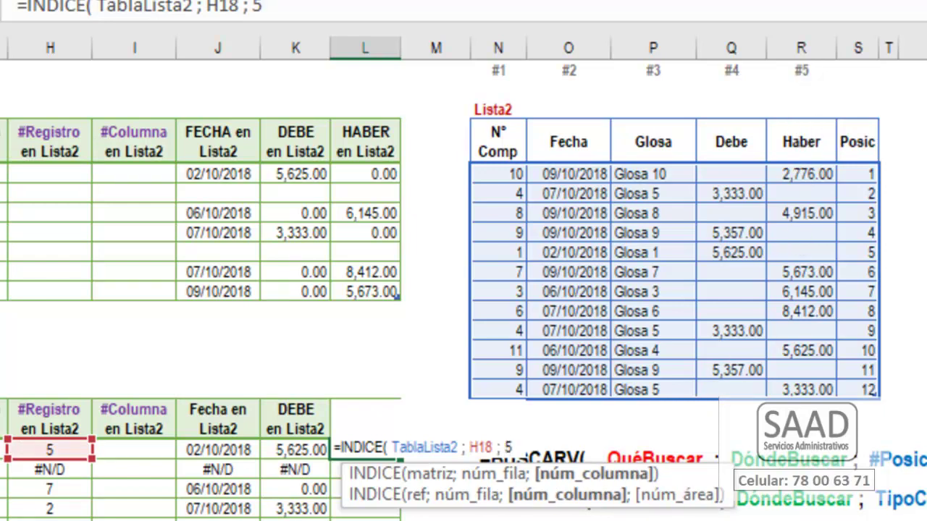
pyautogui.write(')')
pyautogui.press('Return')
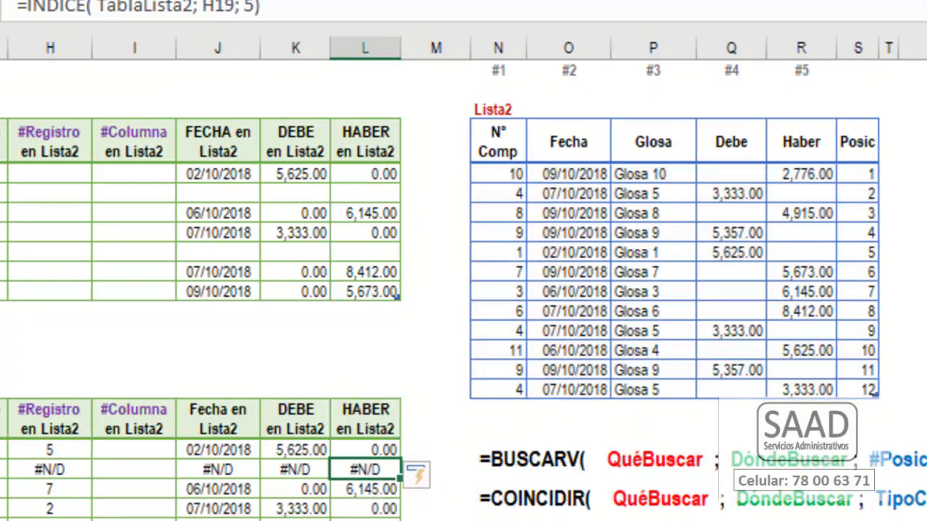
# - Review the HABER results, including the #N/D in row 19, then return to J18
pyautogui.press('Up')
pyautogui.press('Down')
pyautogui.press('Down')
pyautogui.press('Down')
pyautogui.press('Up')
pyautogui.press('Up')
pyautogui.press('Up')
pyautogui.press('Left')
pyautogui.press('Left')
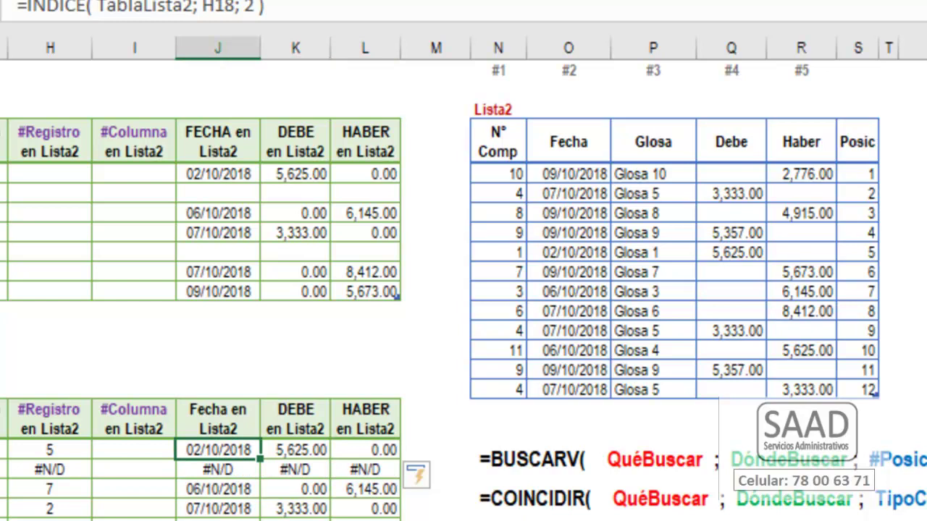
# - Wrap J18's Fecha en Lista2 lookup in SI.ERROR with an empty-text fallback
pyautogui.click(27, 6)
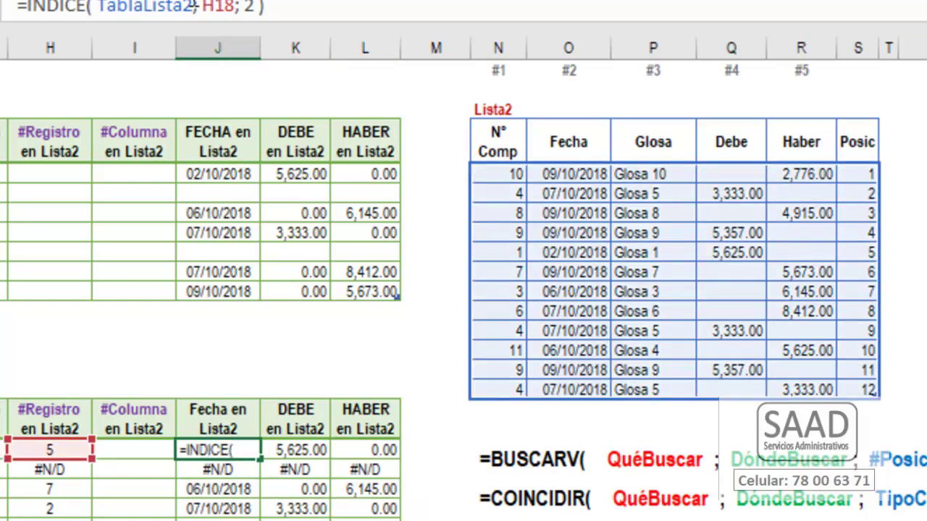
pyautogui.write('si.')
pyautogui.write('e')
pyautogui.press('Tab')
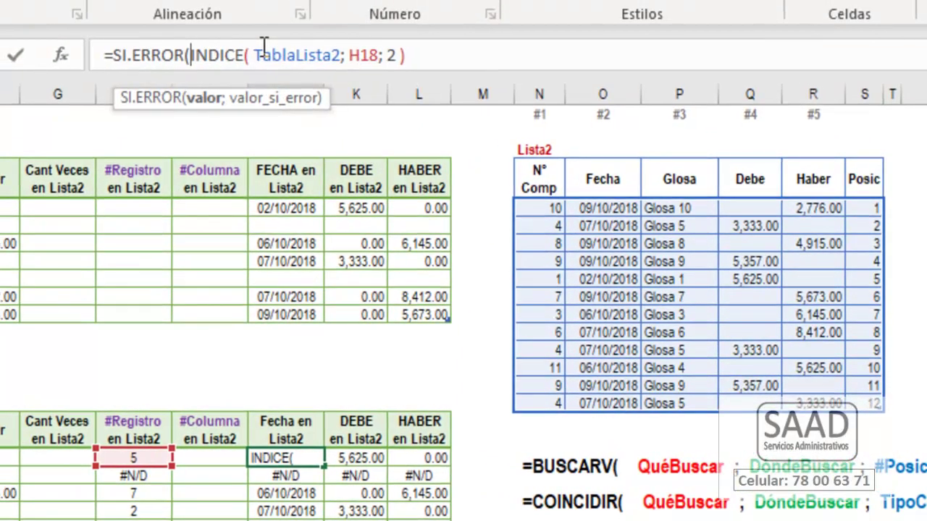
pyautogui.press('End')
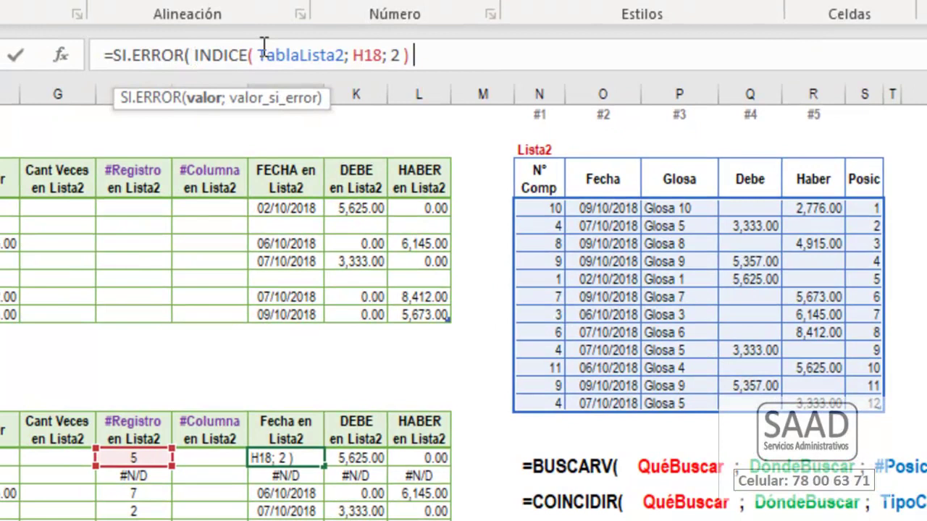
pyautogui.write('); ""')
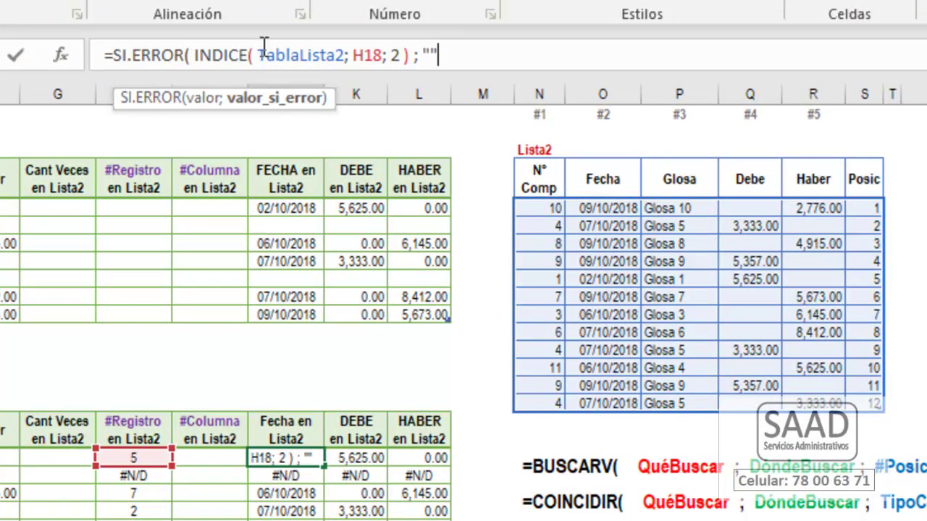
pyautogui.write(')')
pyautogui.press('Return')
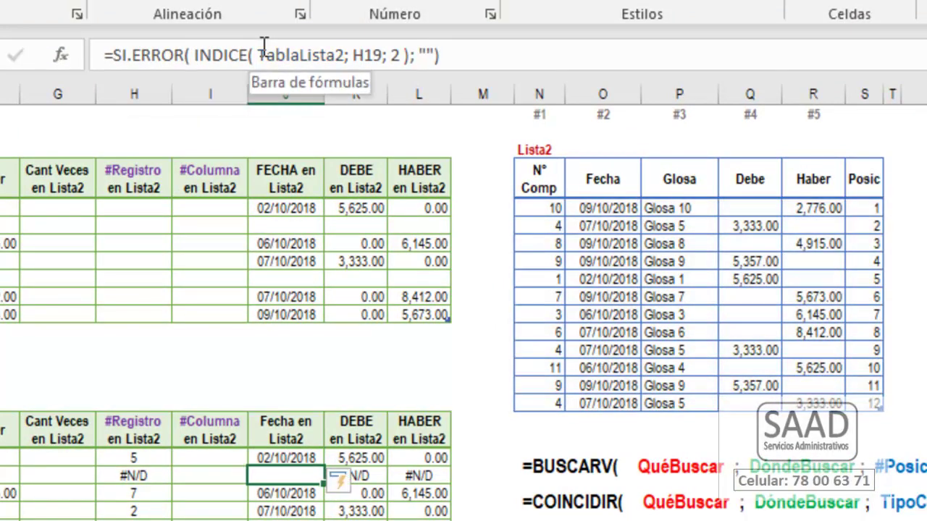
# - Wrap K18's DEBE en Lista2 lookup in SI.ERROR with an empty-text fallback
pyautogui.press('Up')
pyautogui.press('Right')
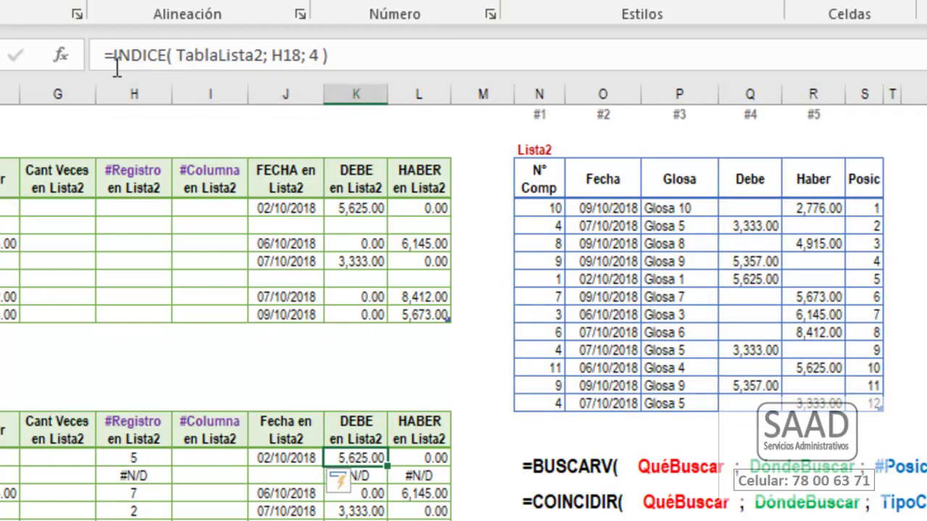
pyautogui.click(116, 65)
pyautogui.write('si')
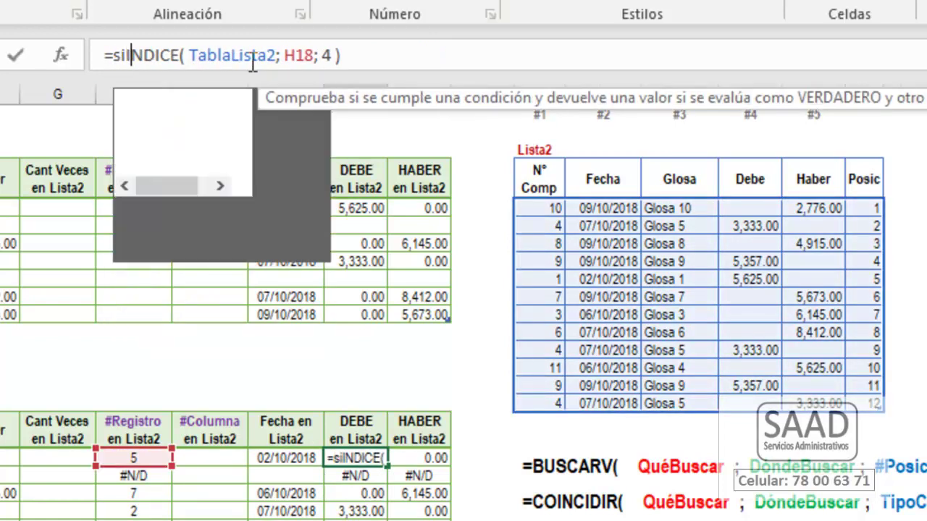
pyautogui.write('.e')
pyautogui.press('Tab')
pyautogui.press('End')
pyautogui.write('; "')
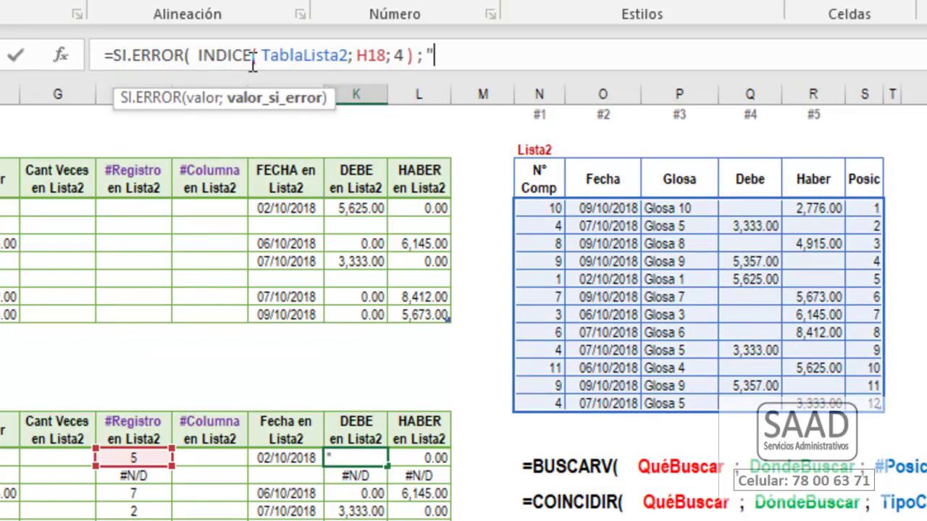
pyautogui.press('Return')
# - Rewrite L18 as =SI.ERROR(INDICE(TablaLista2;H18;5);"")
pyautogui.press('Up')
pyautogui.press('Right')
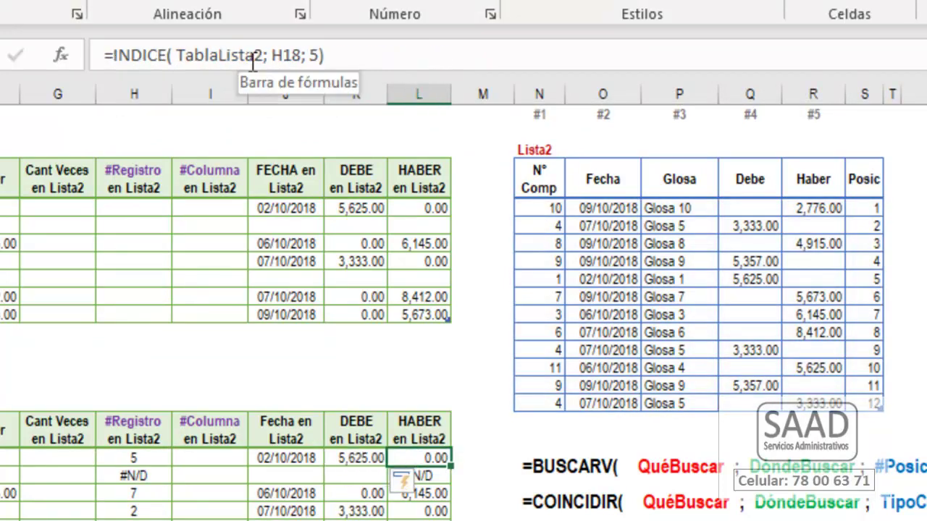
pyautogui.click(110, 55)
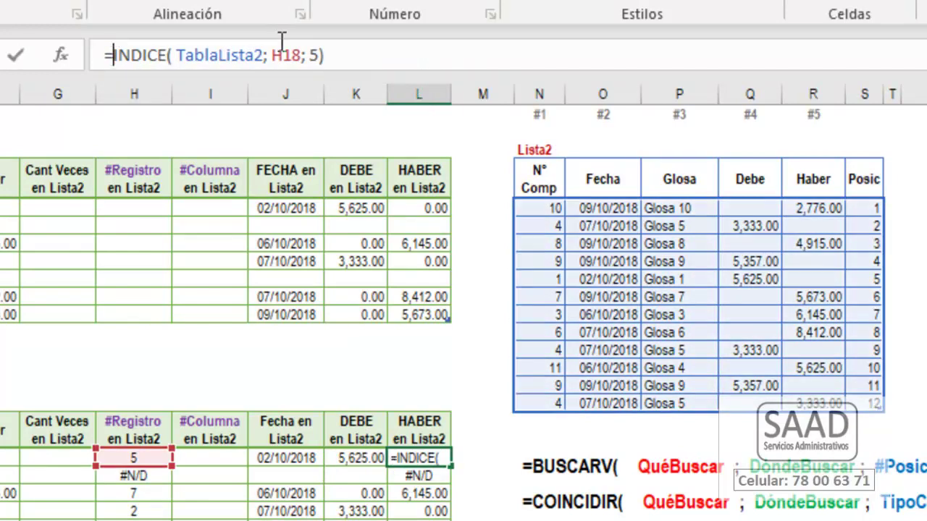
pyautogui.write('si.e')
pyautogui.press('Tab')
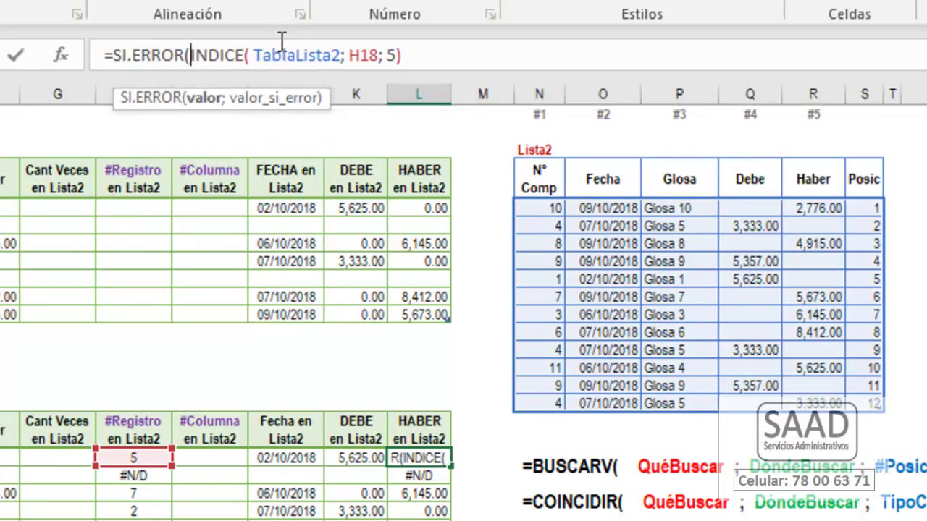
pyautogui.press('End')
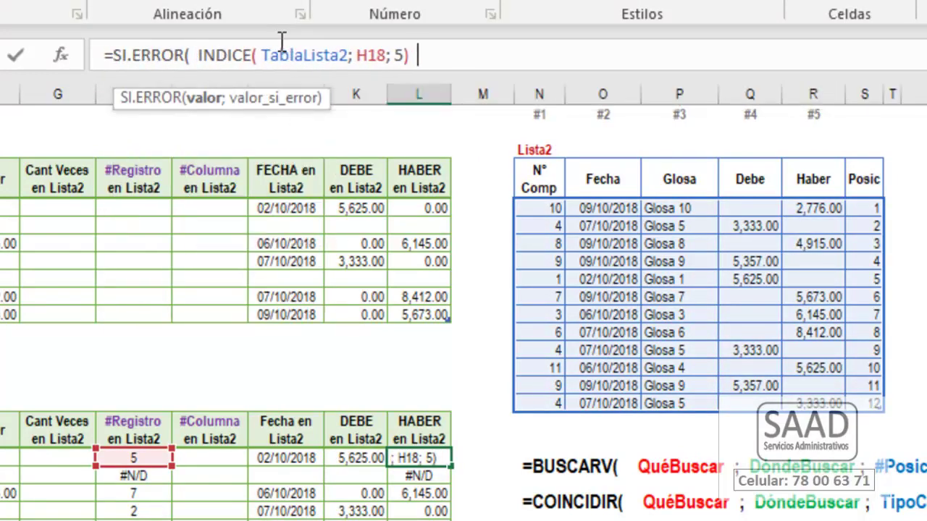
pyautogui.write('; "" ')
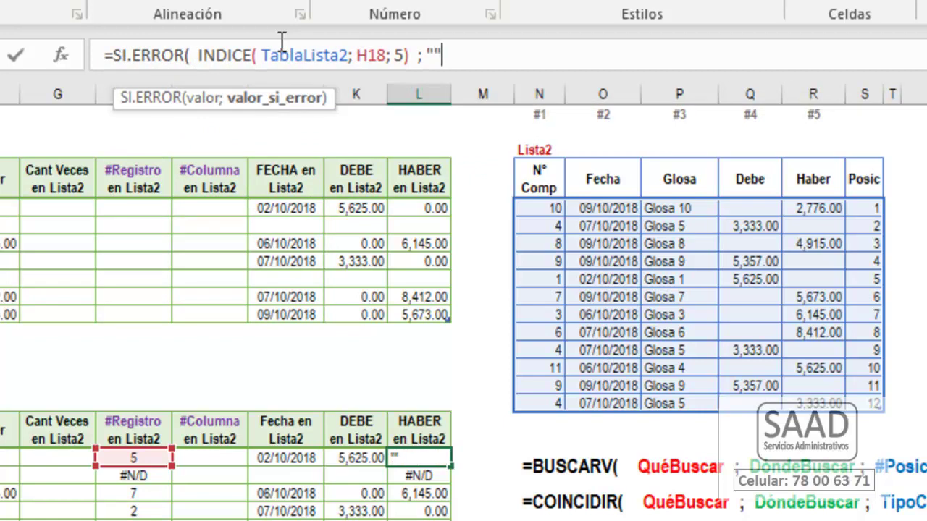
pyautogui.write(')')
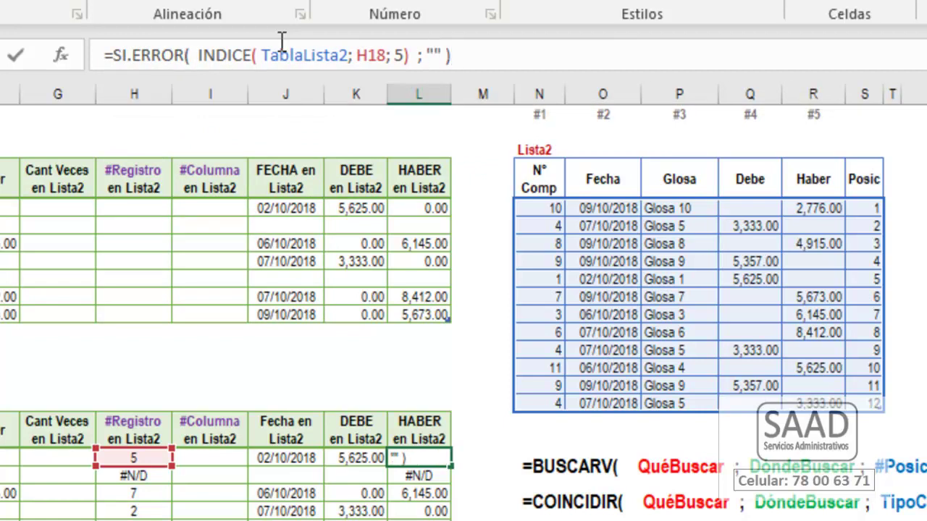
pyautogui.press('Return')
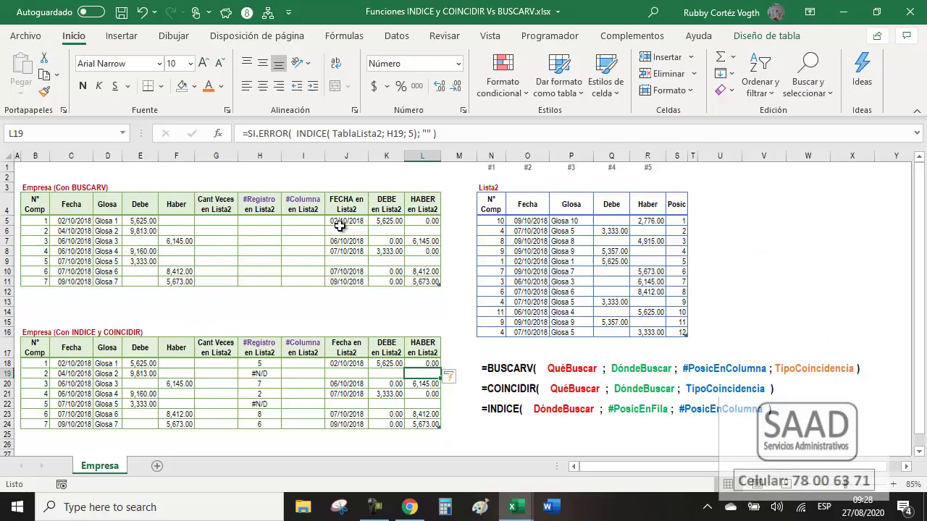
# - Select J5:L11, show the Fórmulas ribbon tools, then select Lista2's N° Comp column
pyautogui.moveTo(339, 226); pyautogui.dragTo(412, 278)
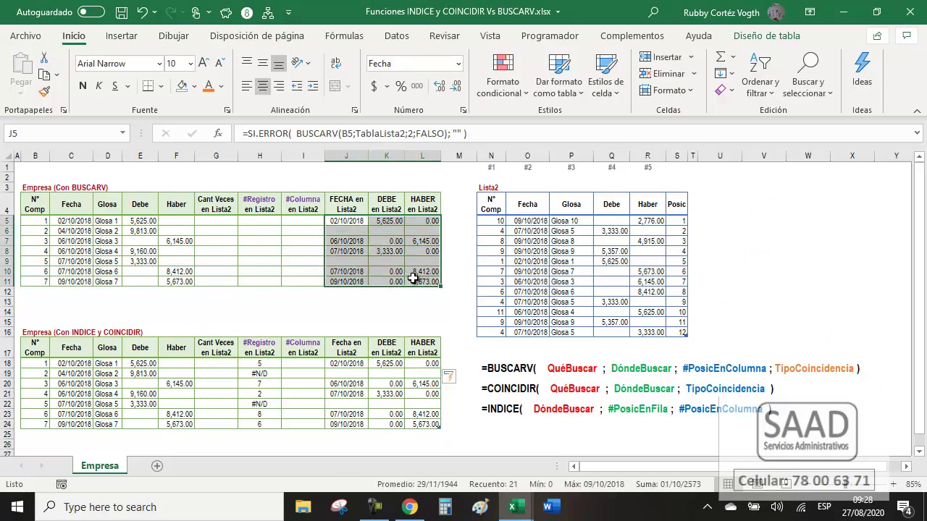
pyautogui.hotkey('alt', 'u')
pyautogui.click(303, 311)
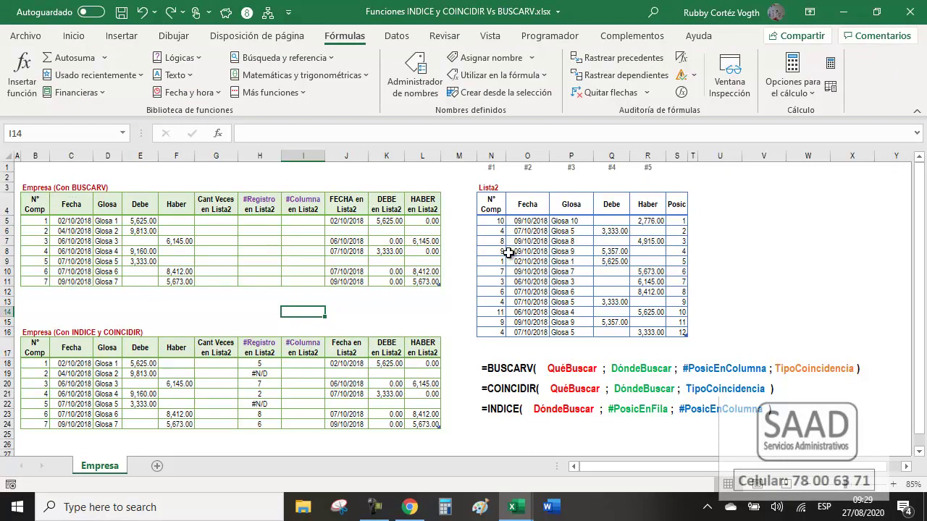
pyautogui.moveTo(491, 205); pyautogui.dragTo(488, 335)
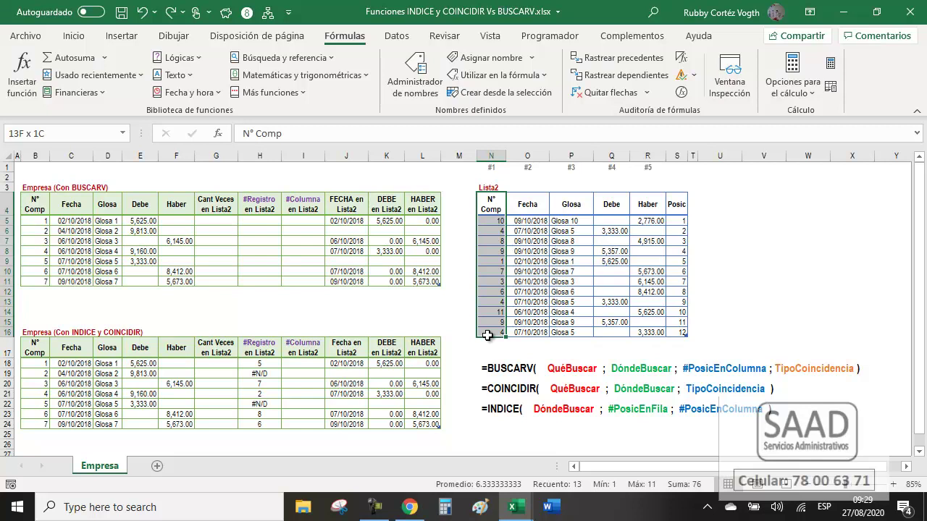
pyautogui.moveTo(486, 205)
pyautogui.mouseDown()
pyautogui.moveTo(678, 308)
pyautogui.moveTo(687, 337)
pyautogui.mouseUp()
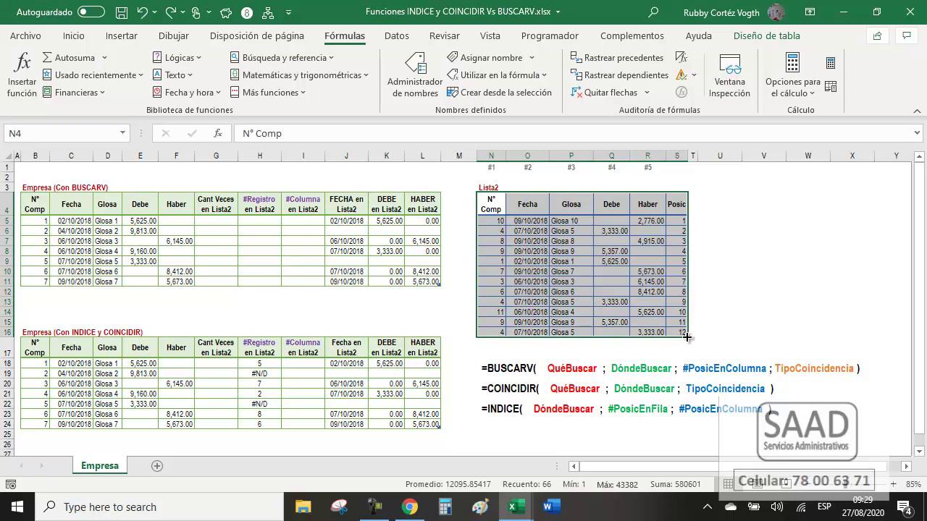
pyautogui.click(497, 221)
pyautogui.moveTo(497, 220); pyautogui.dragTo(493, 331)
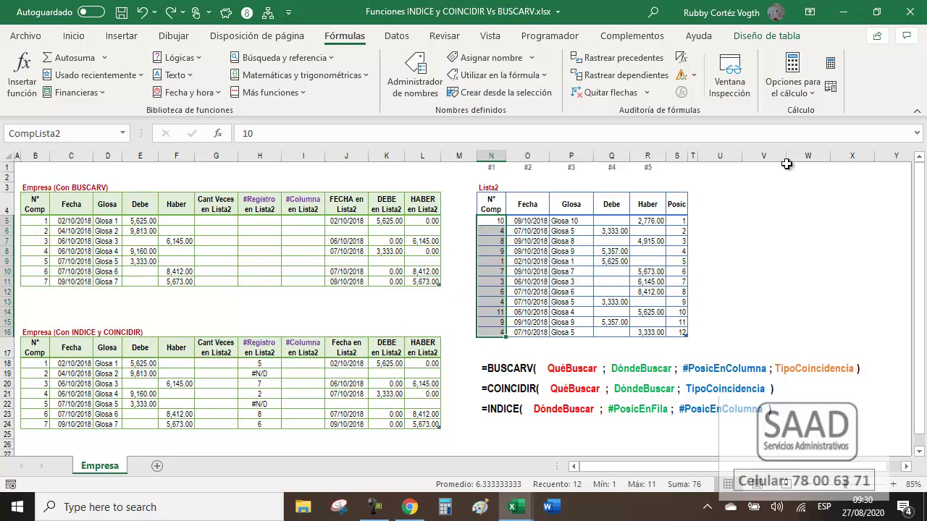
pyautogui.press('Up')
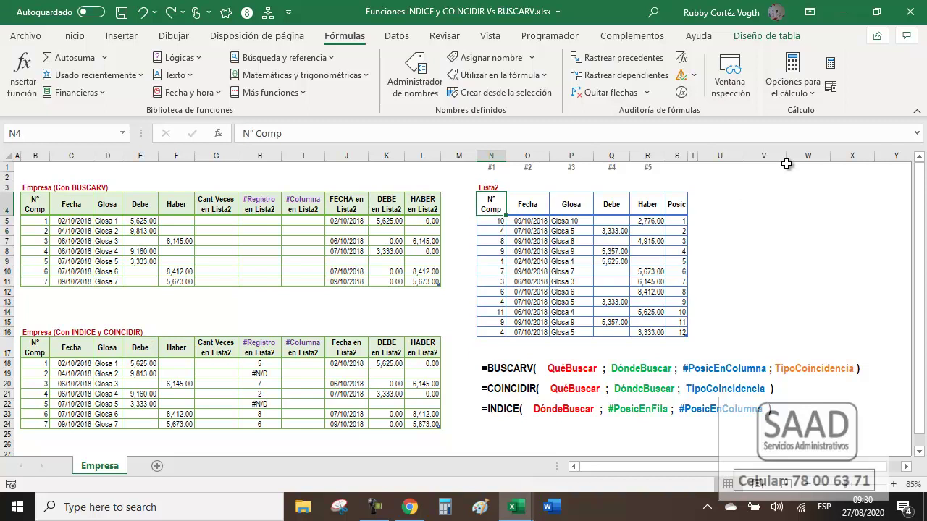
pyautogui.hotkey('ctrl', 'shift', 'Down')
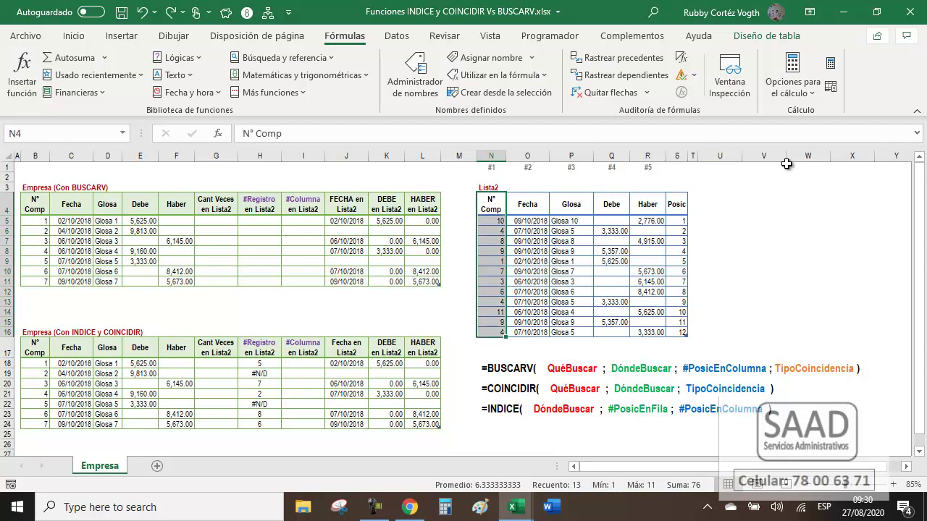
pyautogui.hotkey('ctrl', 'c')
pyautogui.press('Down')
pyautogui.press('Up')
pyautogui.press('Right')
pyautogui.press('Right')
pyautogui.press('Right')
pyautogui.press('Right')
pyautogui.press('Right')
pyautogui.press('Right')
pyautogui.hotkey('ctrl', 'v')
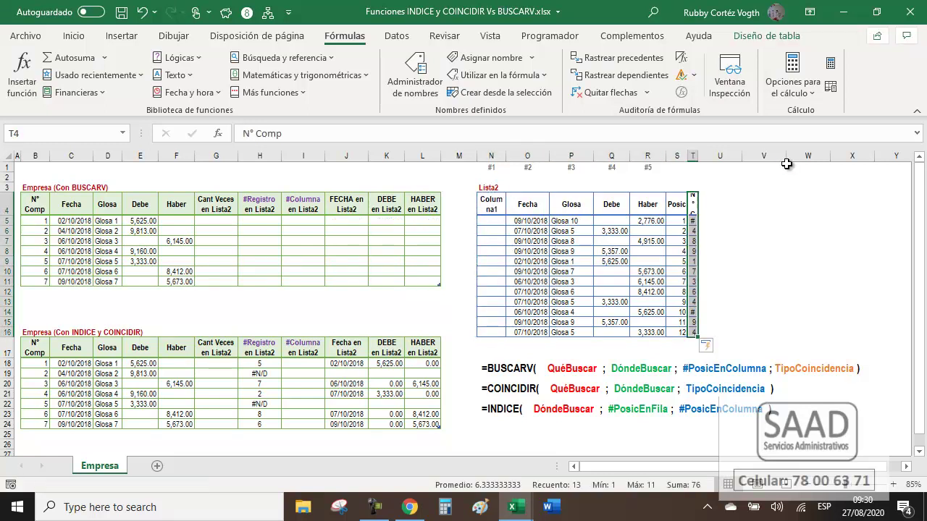
pyautogui.click(330, 221)
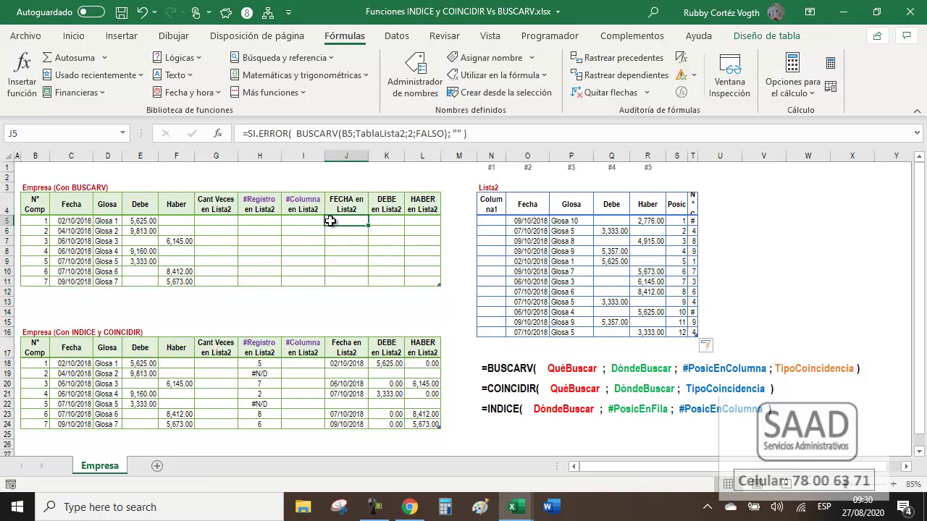
pyautogui.moveTo(330, 221); pyautogui.dragTo(410, 281)
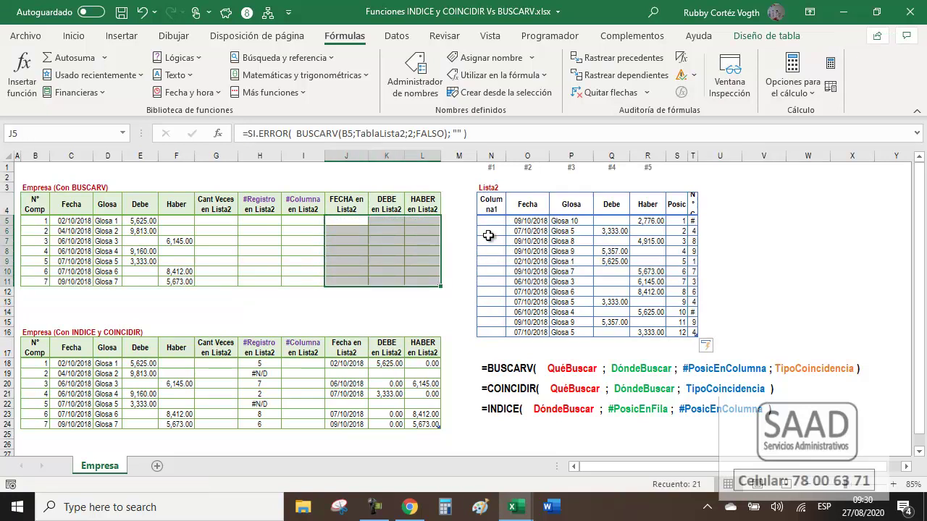
pyautogui.moveTo(697, 155); pyautogui.dragTo(707, 156)
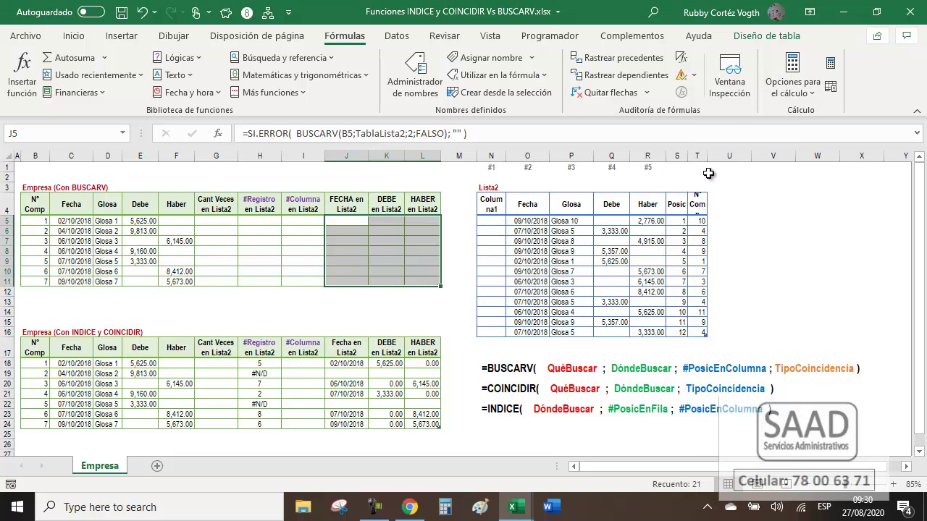
pyautogui.click(710, 156)
pyautogui.moveTo(706, 155); pyautogui.dragTo(716, 154)
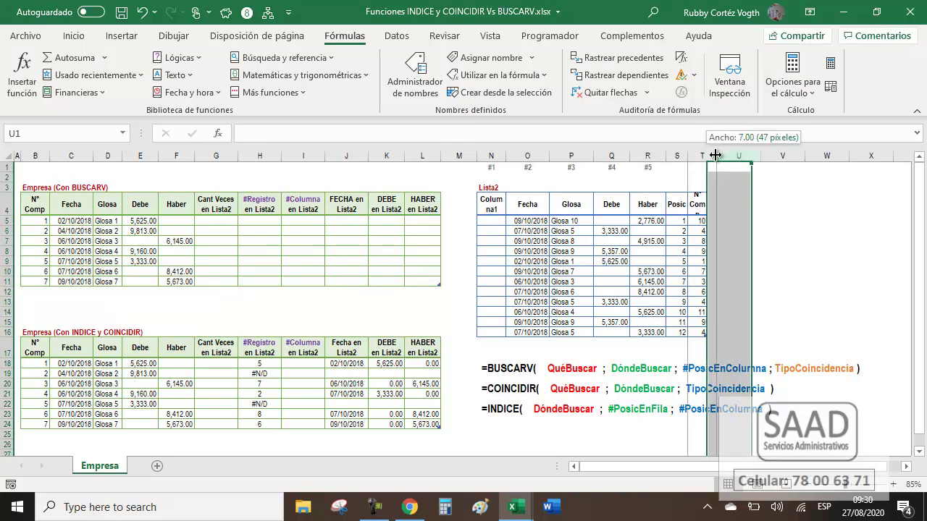
pyautogui.click(701, 204)
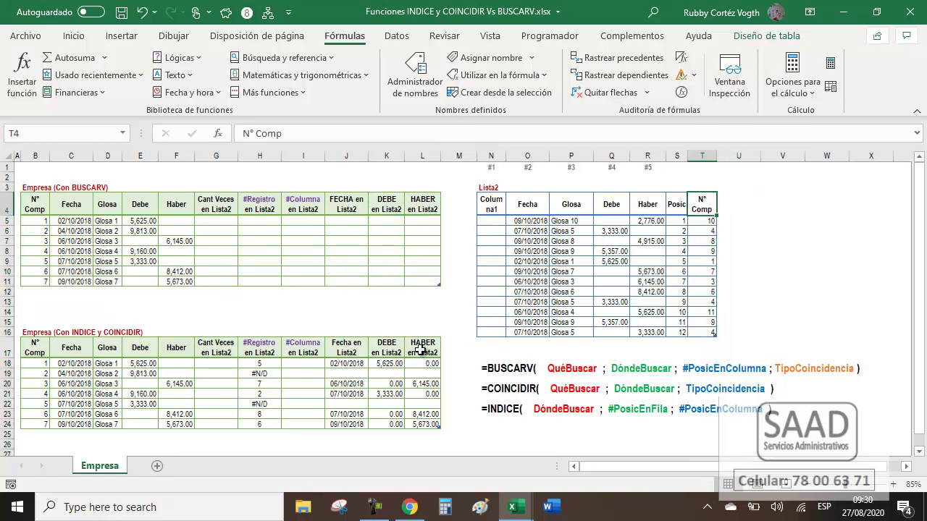
pyautogui.doubleClick(352, 363)
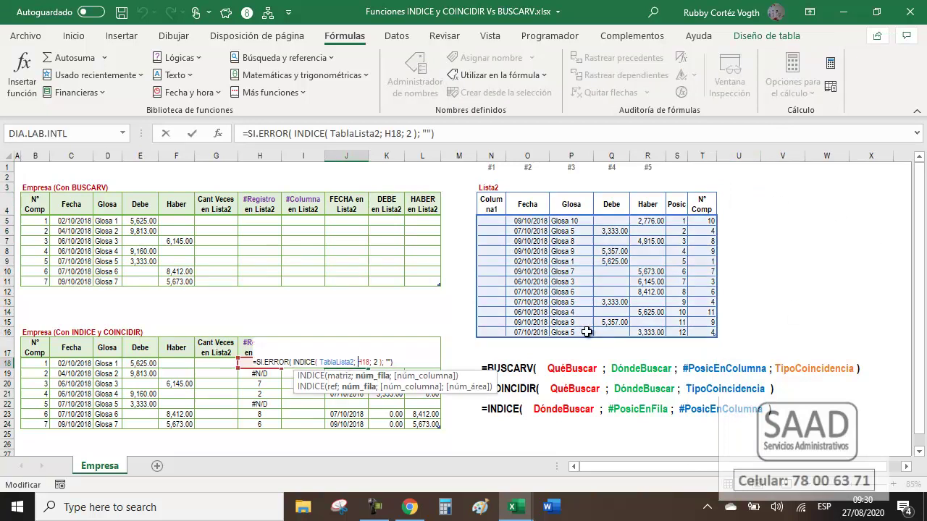
pyautogui.press('Escape')
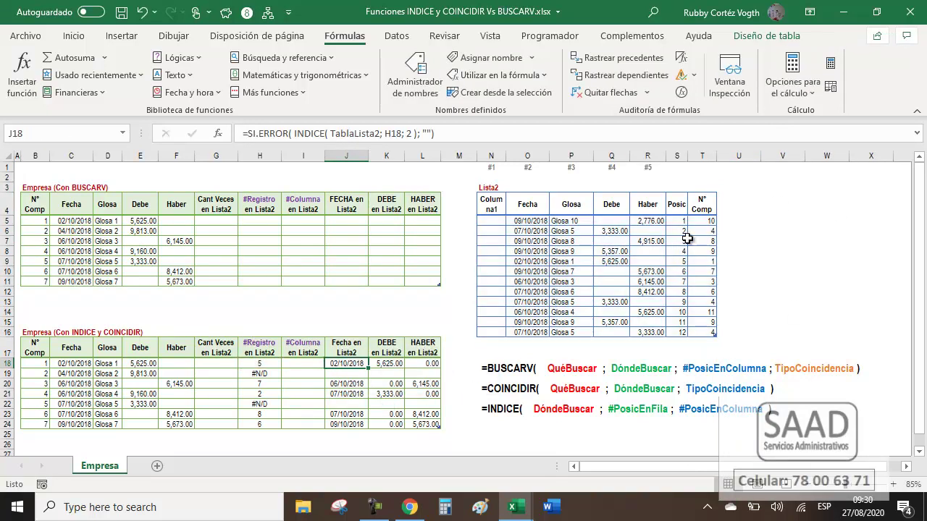
pyautogui.click(706, 203)
pyautogui.moveTo(706, 203); pyautogui.dragTo(703, 336)
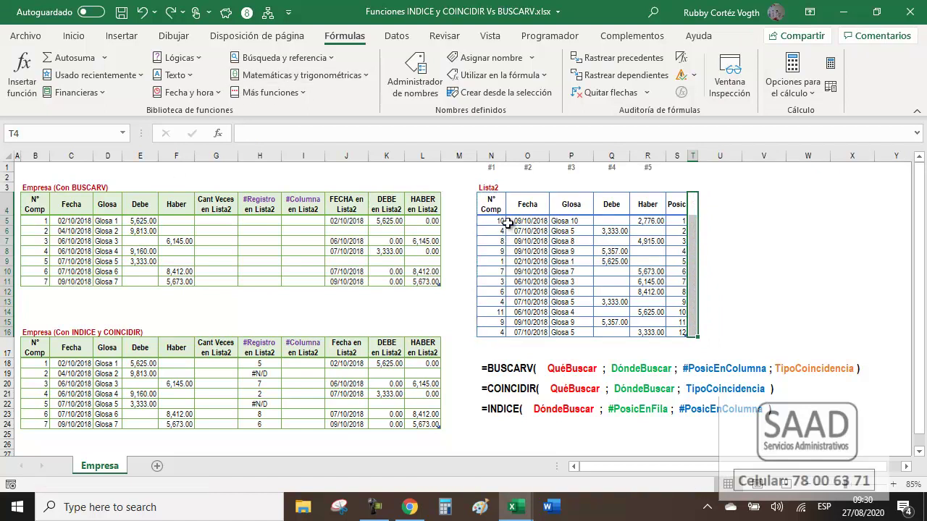
# - Select Lista2's voucher 4 entries in N6, N13 and N16
pyautogui.moveTo(491, 205); pyautogui.dragTo(496, 335)
pyautogui.click(663, 209)
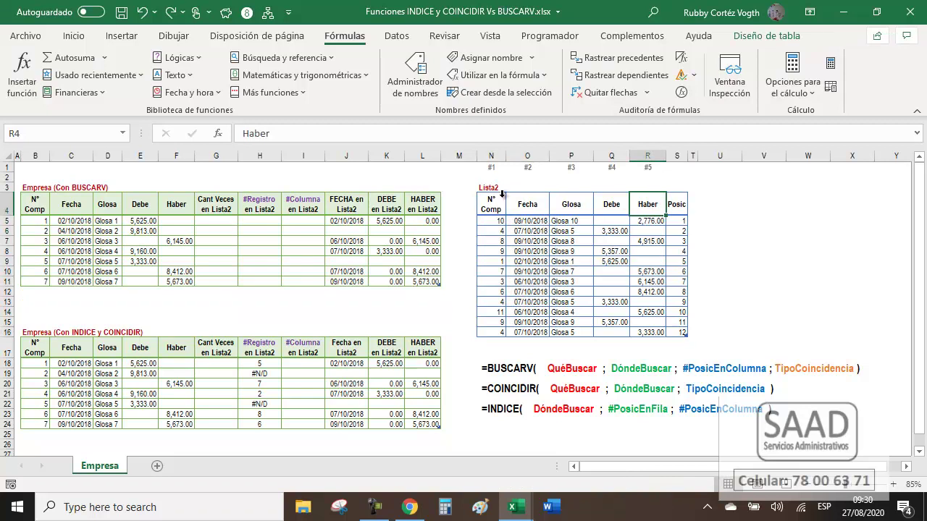
pyautogui.moveTo(499, 204); pyautogui.dragTo(496, 333)
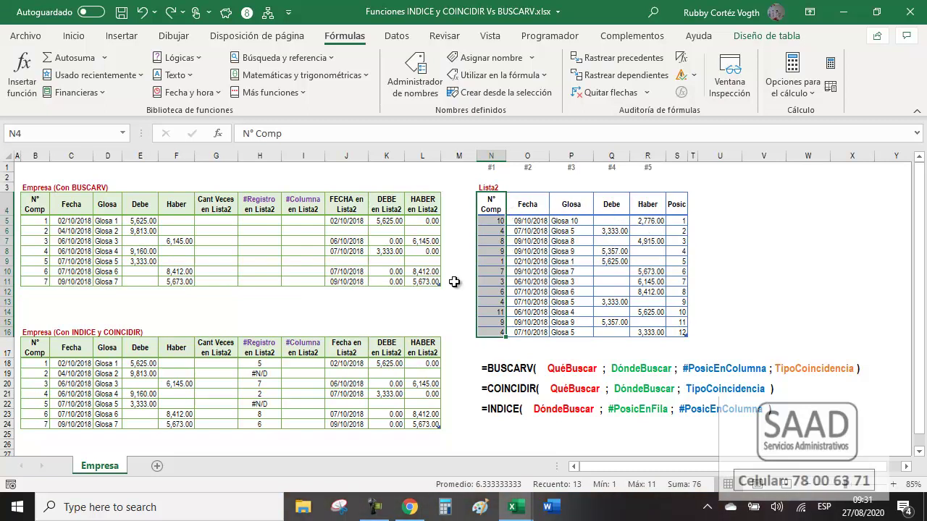
pyautogui.click(33, 339)
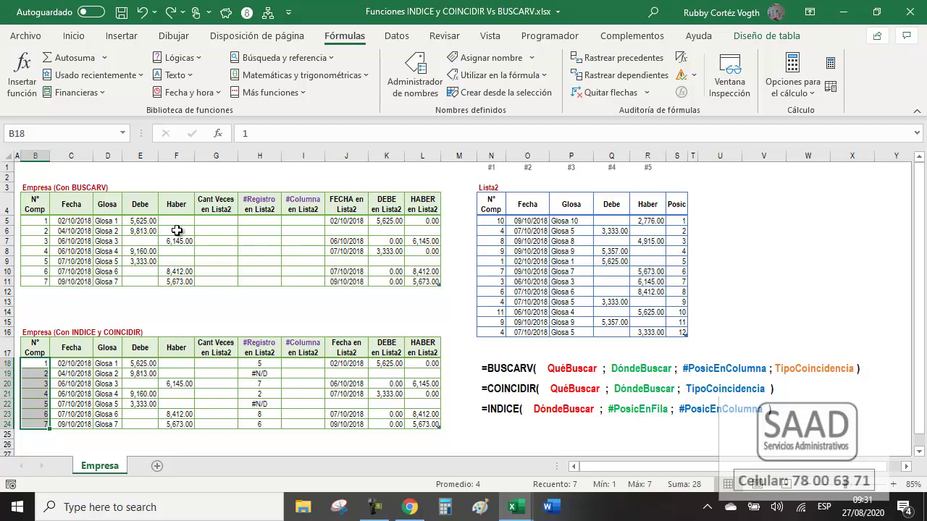
pyautogui.click(53, 241)
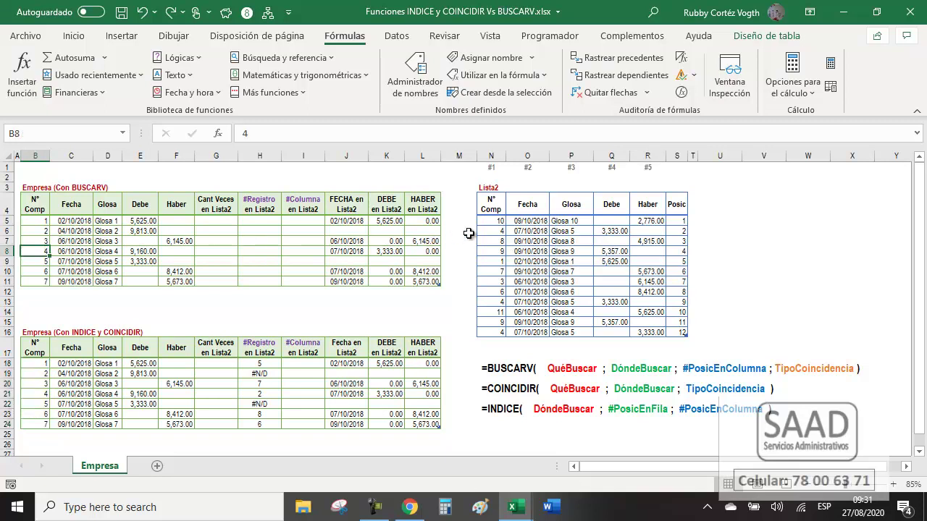
pyautogui.moveTo(490, 222)
pyautogui.mouseDown()
pyautogui.moveTo(512, 293)
pyautogui.moveTo(503, 333)
pyautogui.mouseUp()
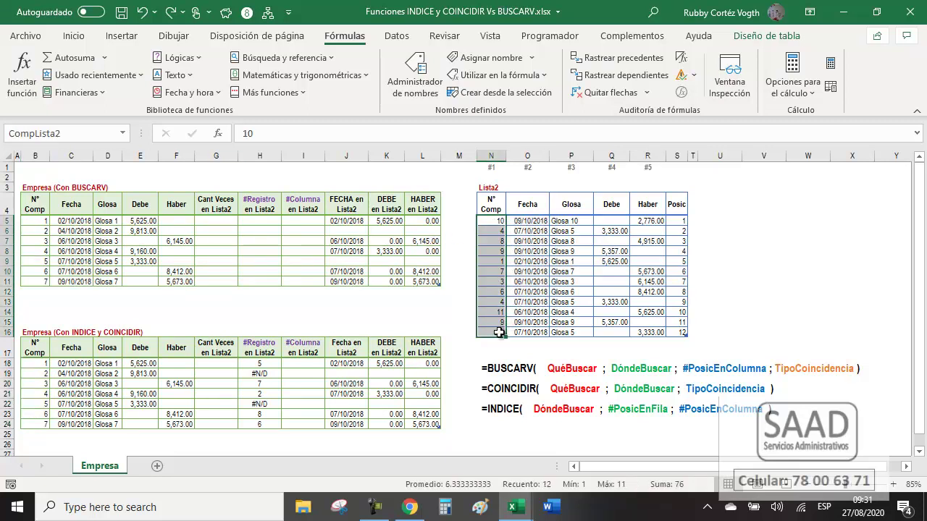
pyautogui.press('Down')
pyautogui.keyDown('ctrl'); pyautogui.click(497, 302); pyautogui.keyUp('ctrl')
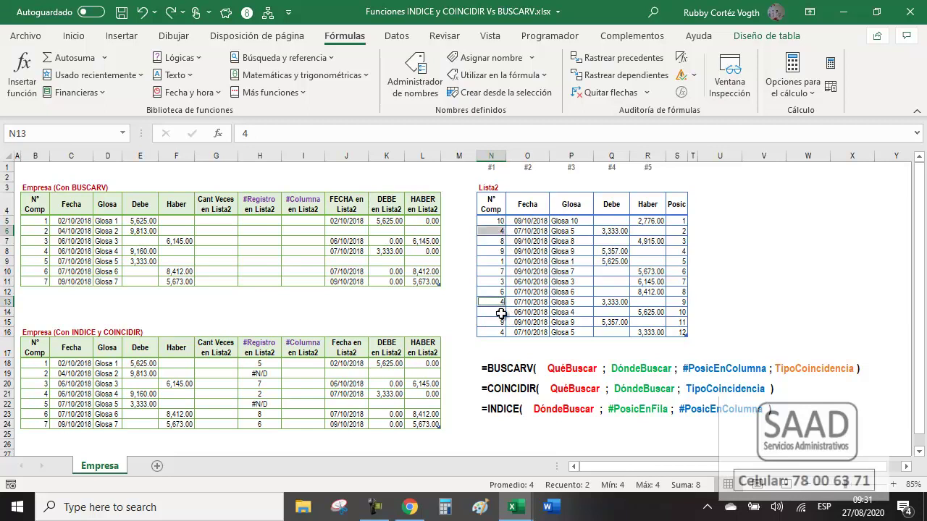
pyautogui.keyDown('ctrl'); pyautogui.click(495, 332); pyautogui.keyUp('ctrl')
pyautogui.click(73, 36)
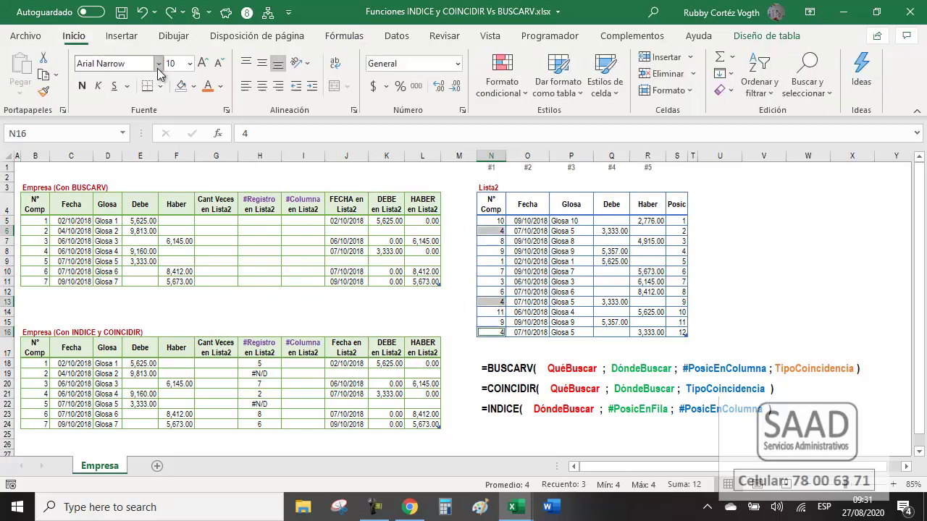
pyautogui.click(194, 86)
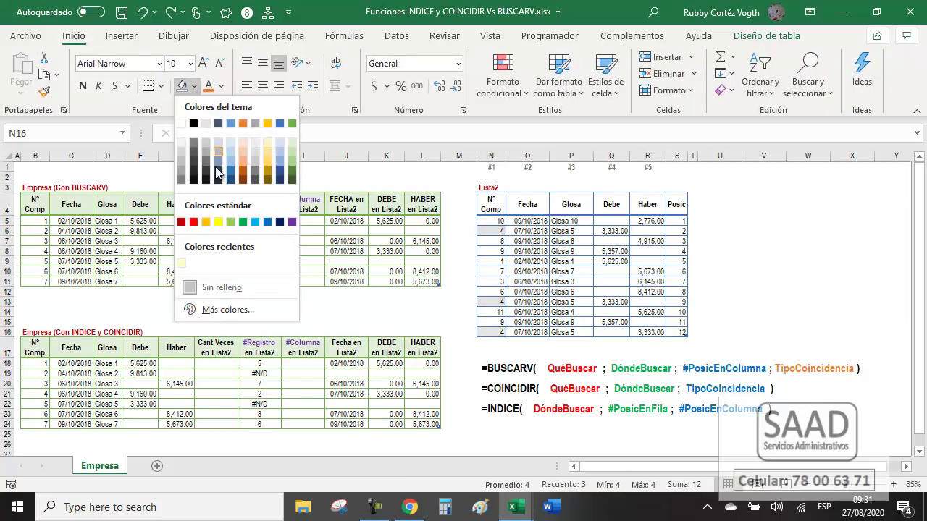
pyautogui.click(218, 221)
pyautogui.click(230, 269)
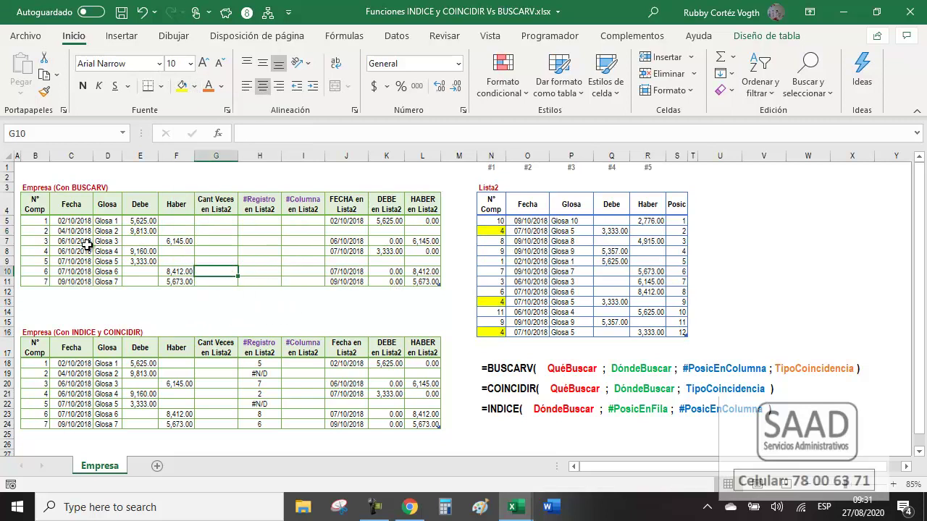
pyautogui.moveTo(45, 224); pyautogui.dragTo(45, 274)
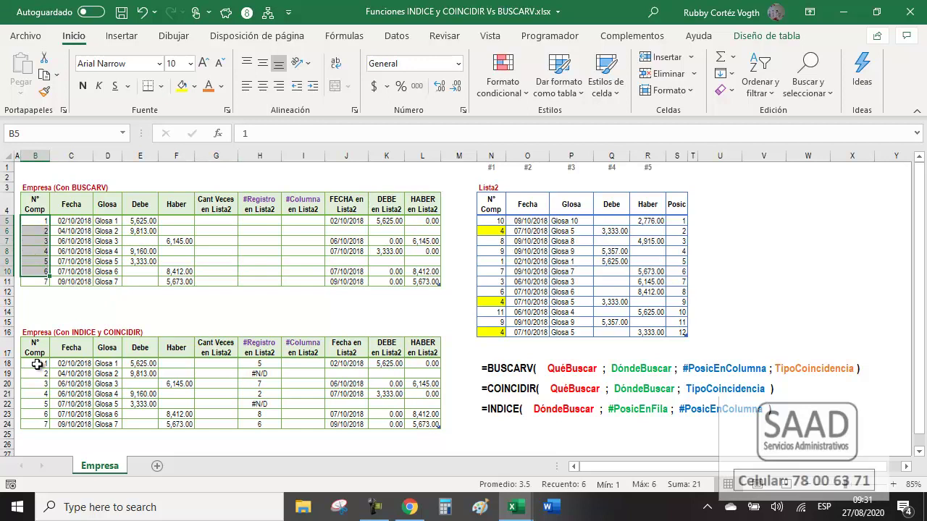
pyautogui.click(493, 231)
pyautogui.moveTo(528, 231); pyautogui.dragTo(621, 230)
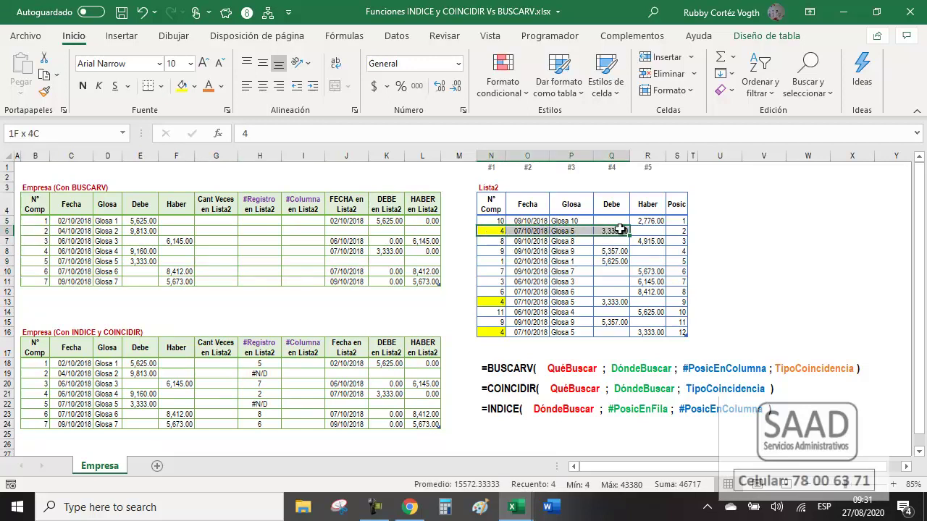
pyautogui.moveTo(38, 252)
pyautogui.mouseDown()
pyautogui.moveTo(344, 261)
pyautogui.moveTo(422, 251)
pyautogui.mouseUp()
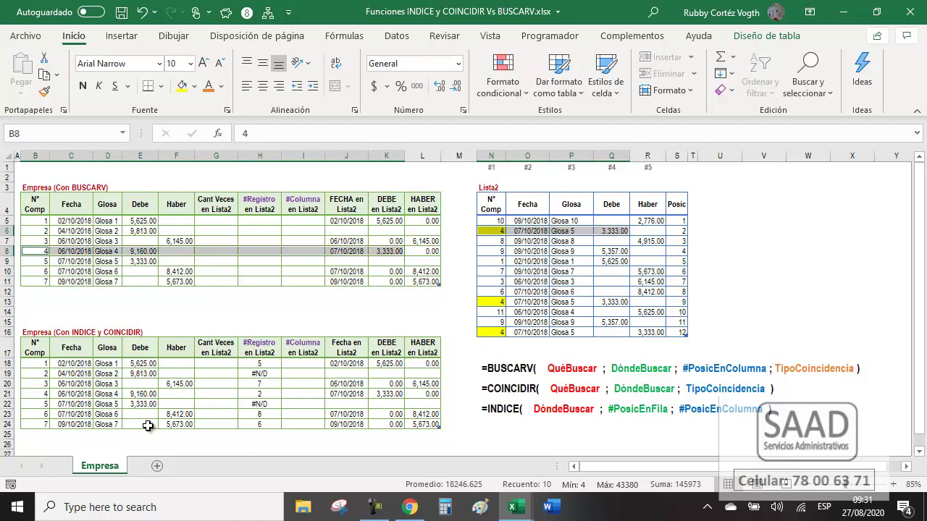
pyautogui.moveTo(40, 394); pyautogui.dragTo(418, 394)
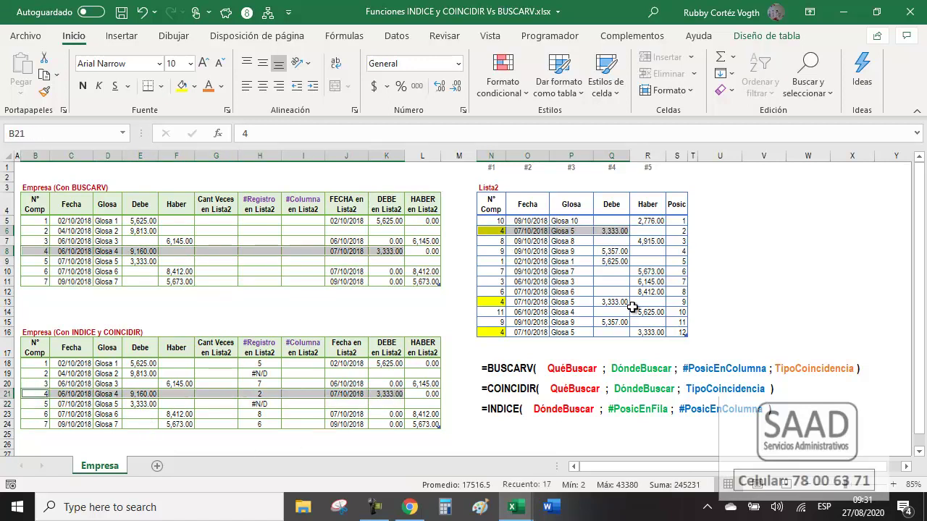
pyautogui.click(613, 303)
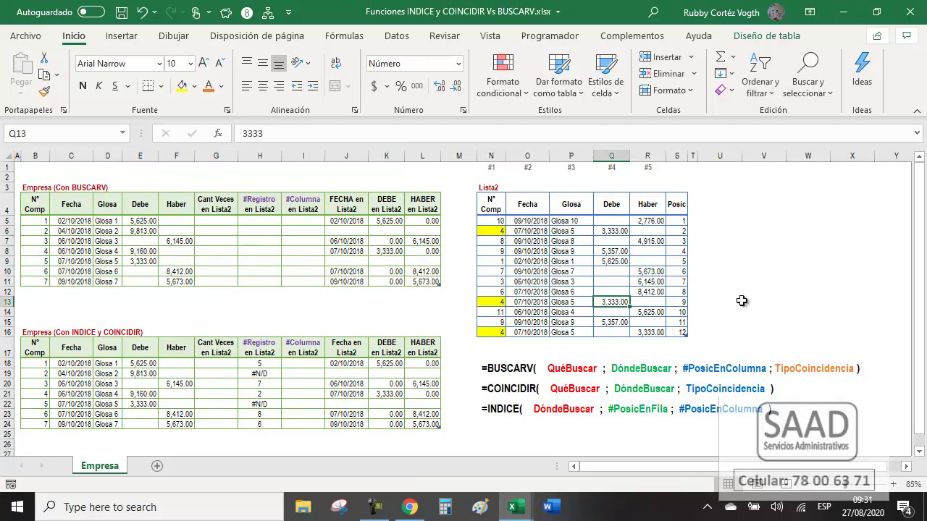
# - Change Q13's debit to 3,500.00, review voucher 4's rows, then switch to the comparar listas workbook
pyautogui.write('35')
pyautogui.press('Return')
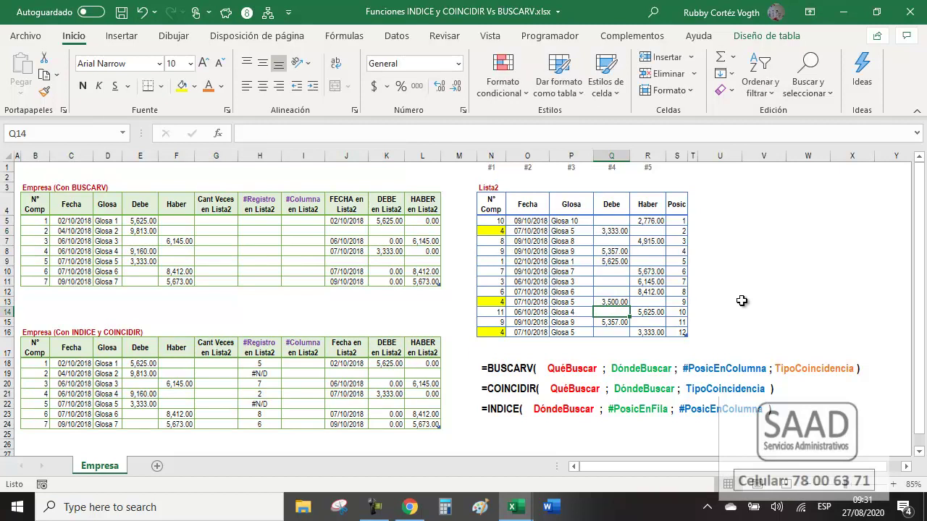
pyautogui.click(491, 208)
pyautogui.press('Down')
pyautogui.press('Down')
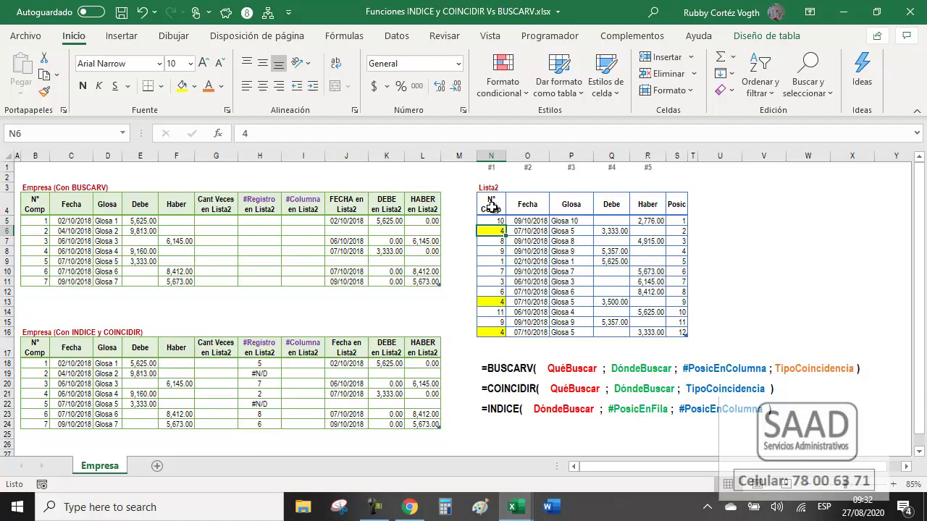
pyautogui.hotkey('shift', 'Right')
pyautogui.hotkey('shift', 'Right')
pyautogui.hotkey('shift', 'Right')
pyautogui.hotkey('shift', 'Right')
pyautogui.hotkey('shift', 'Right')
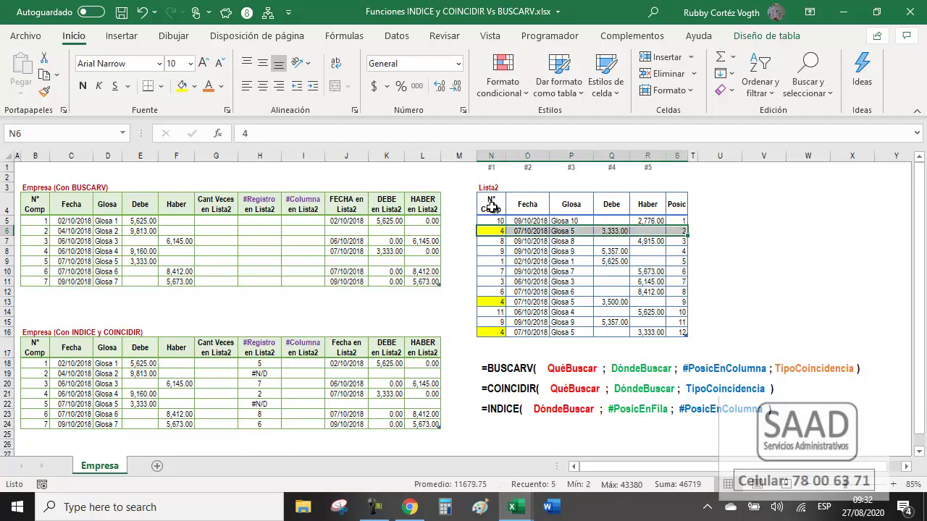
pyautogui.press('Down')
pyautogui.press('Down')
pyautogui.press('Down')
pyautogui.press('Down')
pyautogui.press('Down')
pyautogui.press('Up')
pyautogui.press('Up')
pyautogui.press('Up')
pyautogui.press('Up')
pyautogui.press('Up')
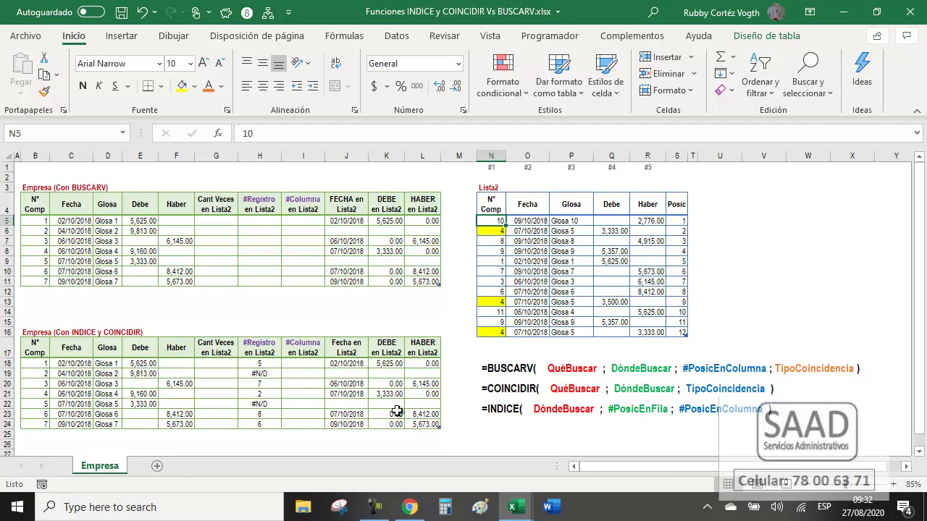
pyautogui.hotkey('alt', 'Tab')
pyautogui.hotkey('alt', 'Tab')
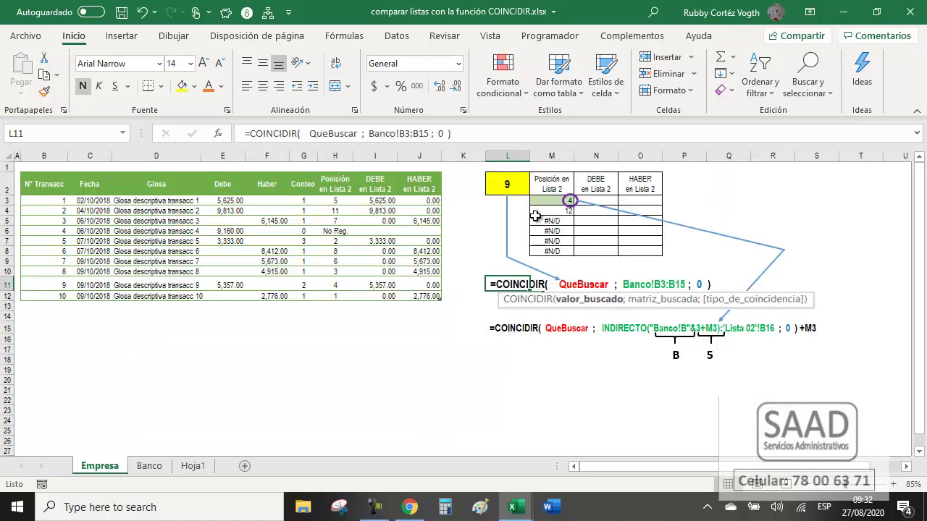
pyautogui.click(514, 192)
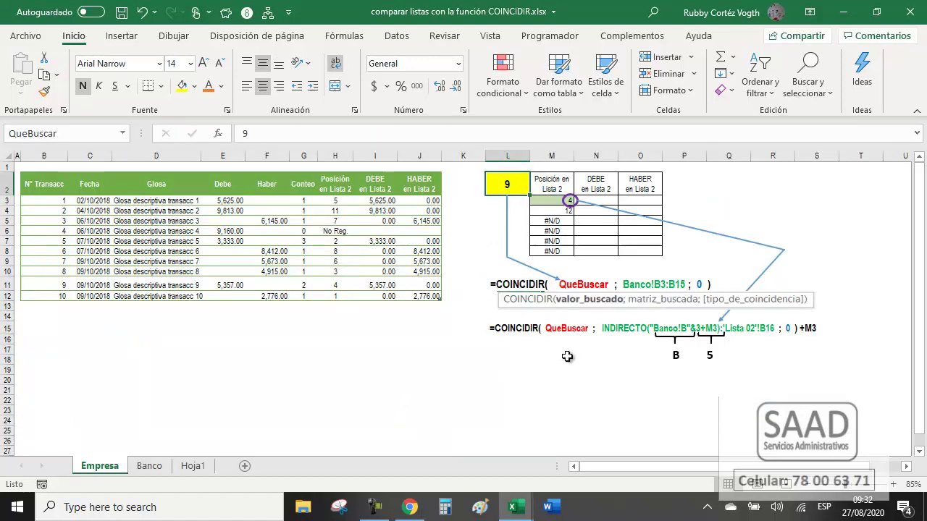
pyautogui.press('BackSpace')
pyautogui.press('Return')
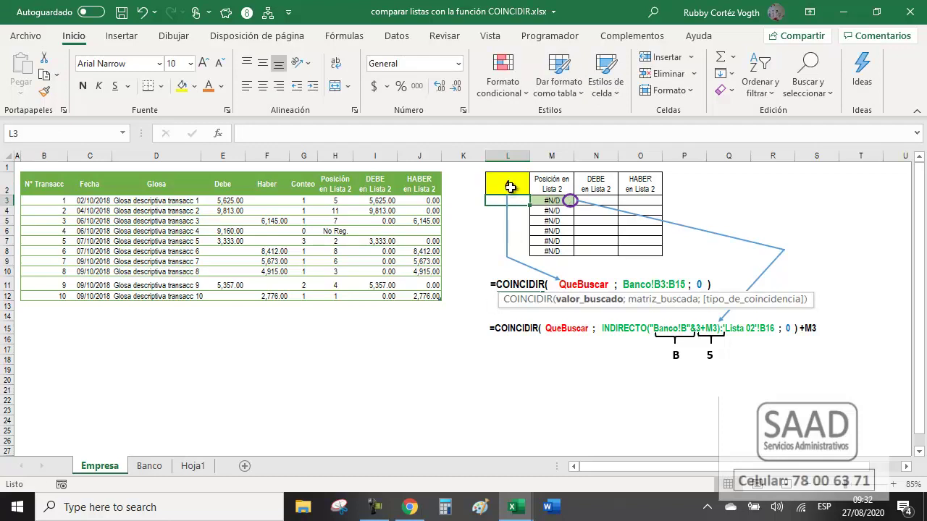
pyautogui.click(511, 188)
pyautogui.write('9')
pyautogui.press('Return')
pyautogui.click(141, 466)
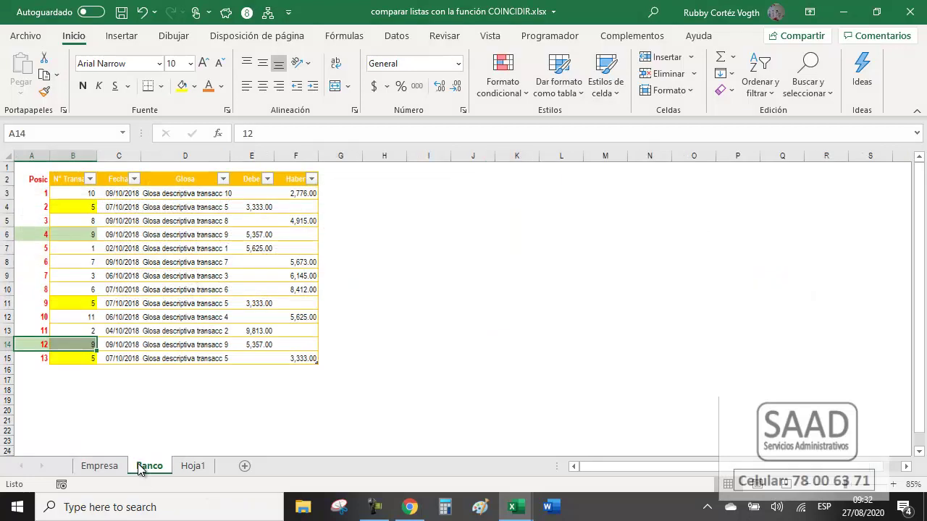
pyautogui.click(85, 235)
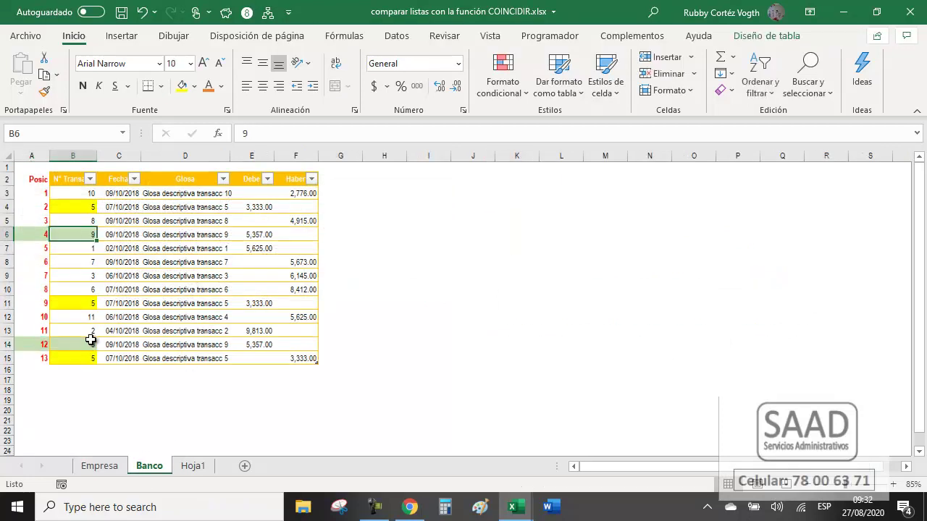
pyautogui.keyDown('ctrl'); pyautogui.click(91, 340); pyautogui.keyUp('ctrl')
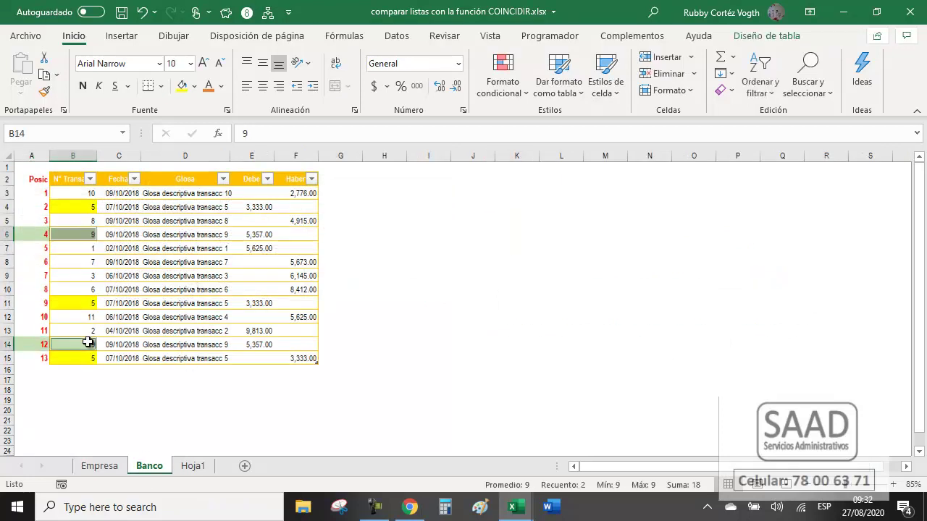
pyautogui.click(74, 208)
pyautogui.click(78, 300)
pyautogui.click(85, 352)
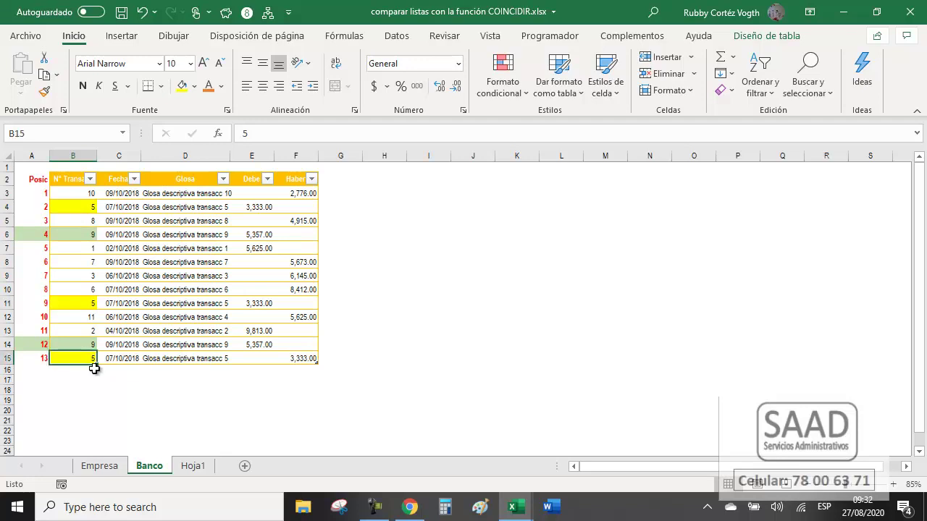
pyautogui.click(102, 467)
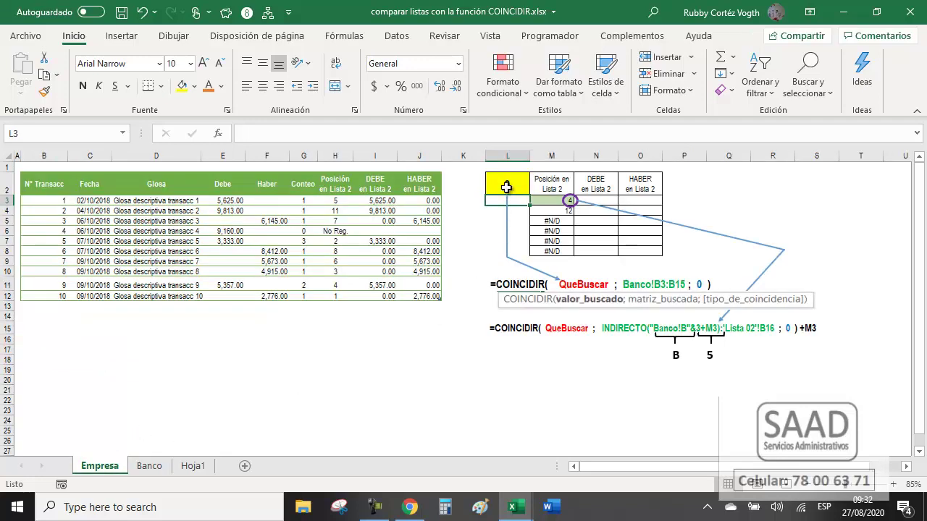
pyautogui.click(507, 187)
pyautogui.write('5')
pyautogui.press('Return')
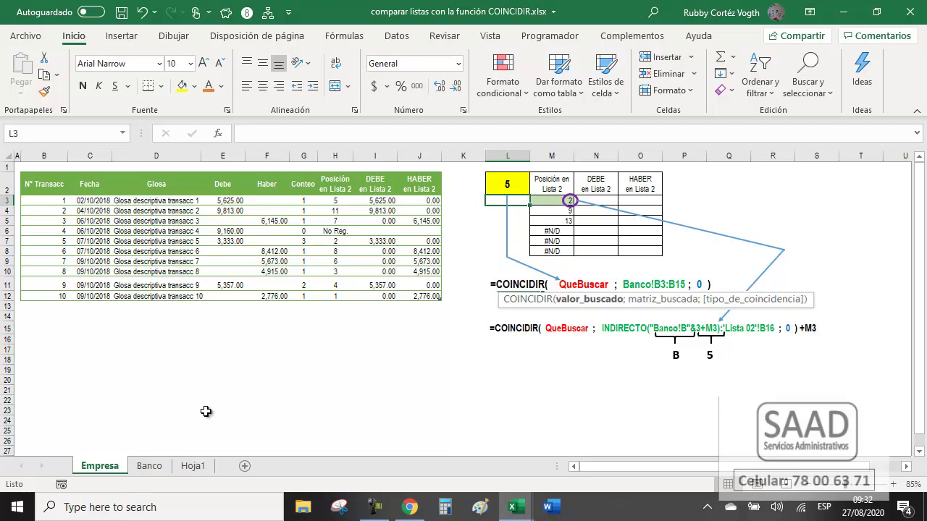
pyautogui.click(148, 465)
pyautogui.moveTo(63, 210); pyautogui.dragTo(41, 210)
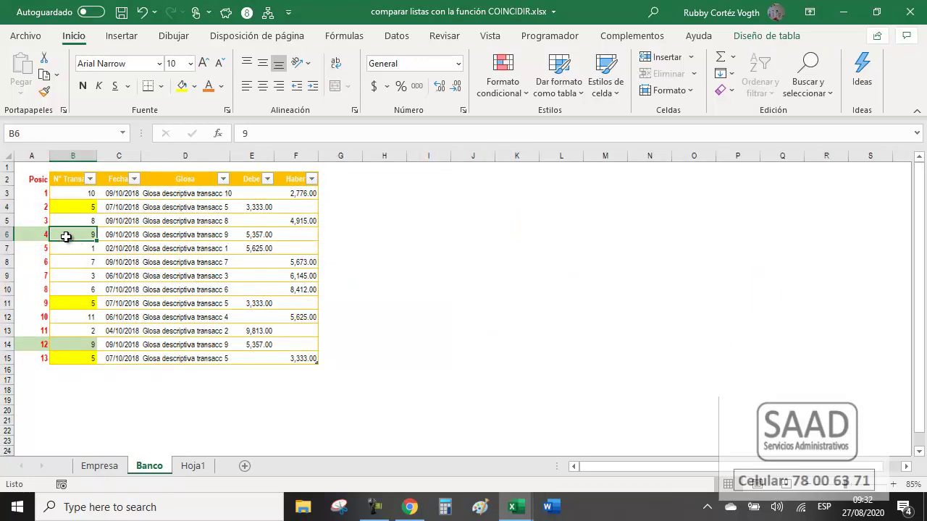
pyautogui.moveTo(88, 304); pyautogui.dragTo(41, 304)
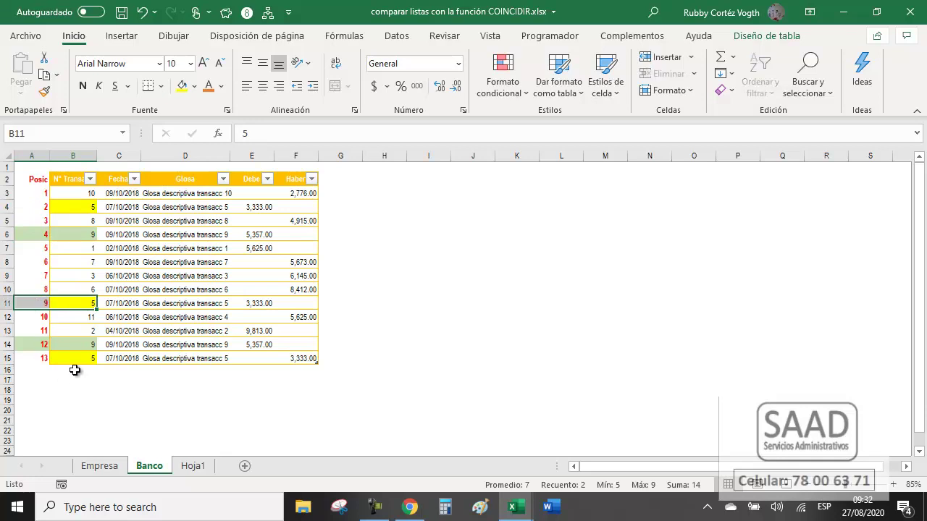
pyautogui.moveTo(76, 359); pyautogui.dragTo(25, 358)
pyautogui.click(100, 465)
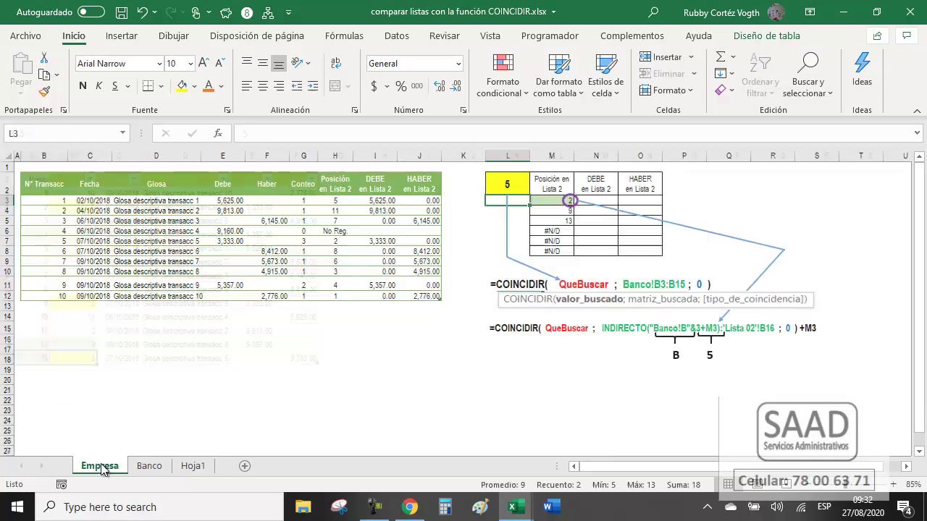
pyautogui.click(522, 188)
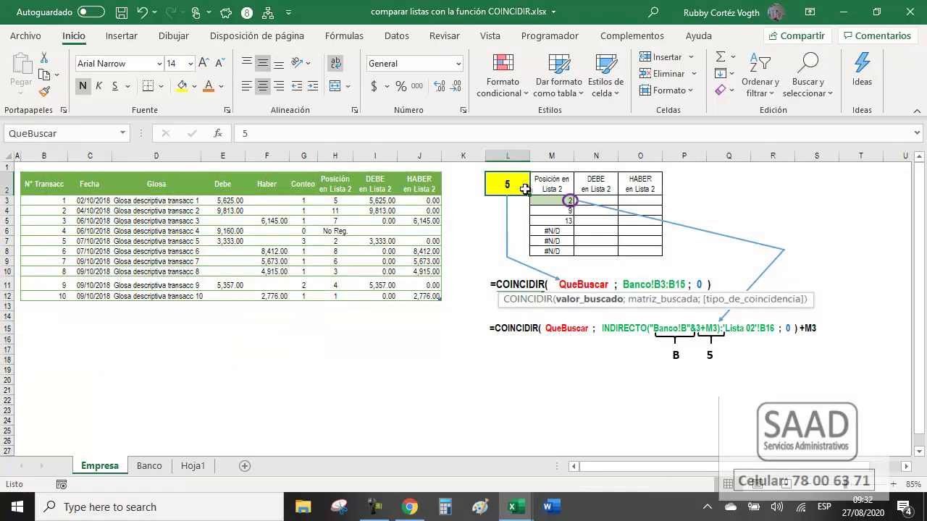
pyautogui.write('9')
pyautogui.press('Return')
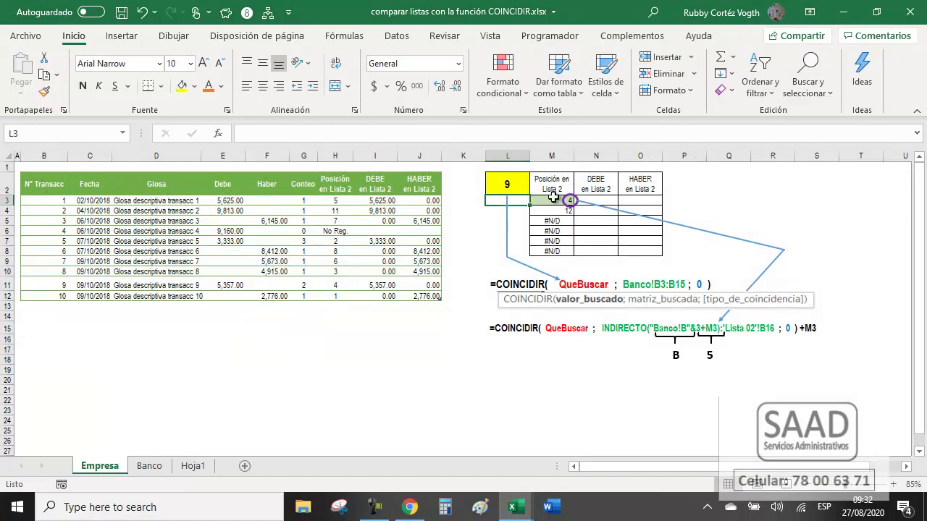
pyautogui.click(149, 466)
pyautogui.moveTo(70, 234); pyautogui.dragTo(37, 233)
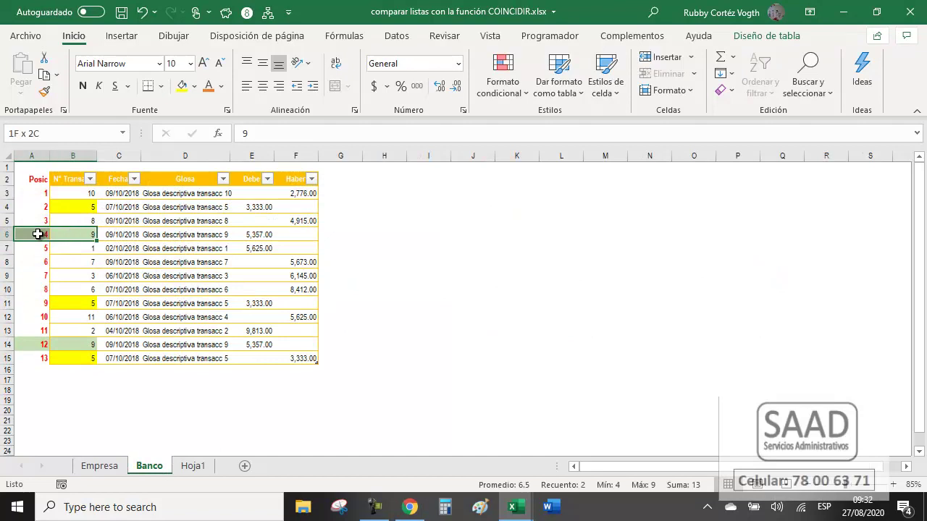
pyautogui.moveTo(91, 344); pyautogui.dragTo(36, 345)
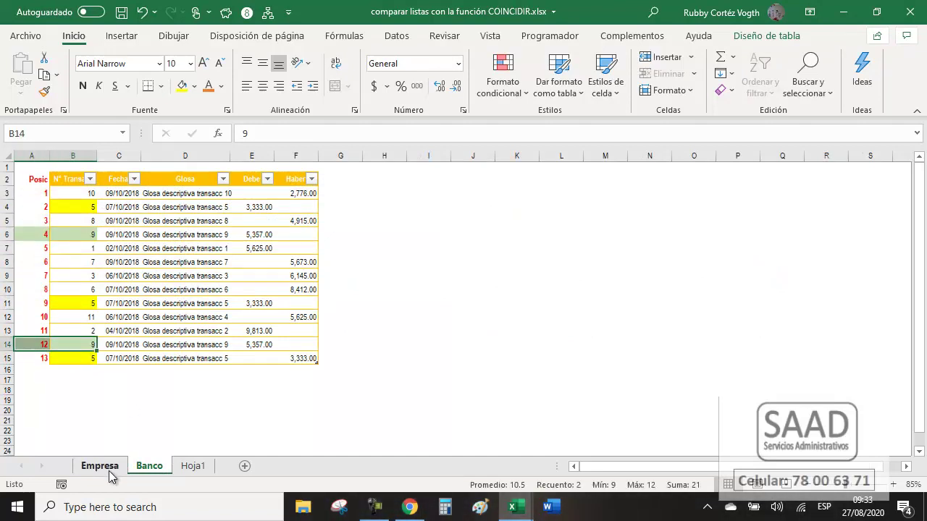
pyautogui.click(99, 465)
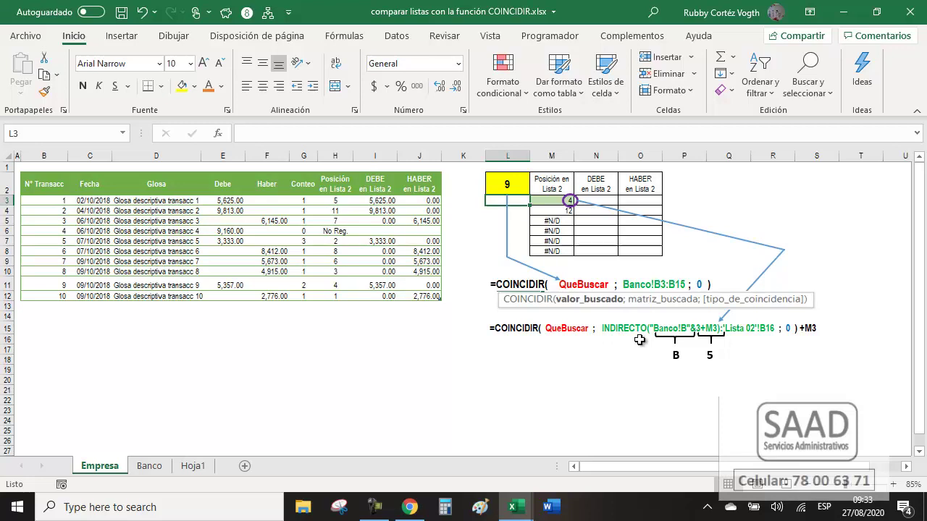
pyautogui.hotkey('alt', 'Tab')
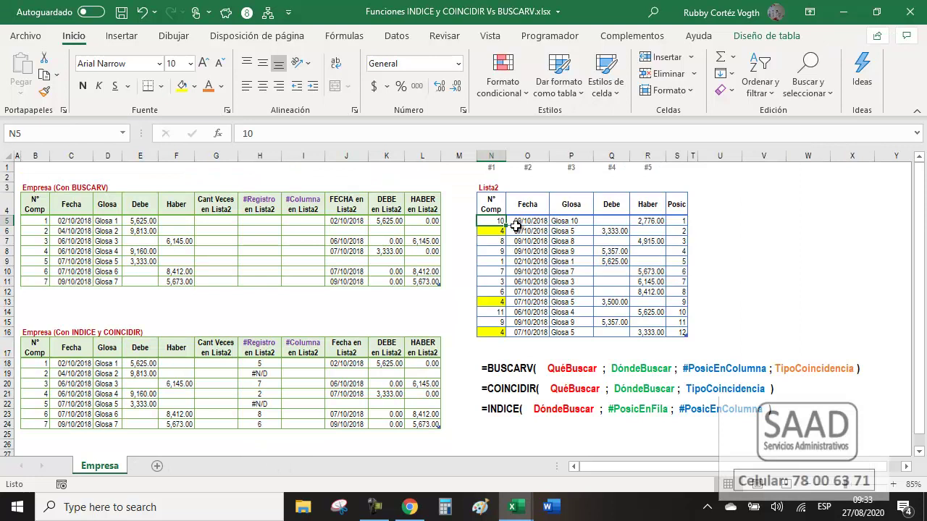
pyautogui.moveTo(491, 231); pyautogui.dragTo(501, 338)
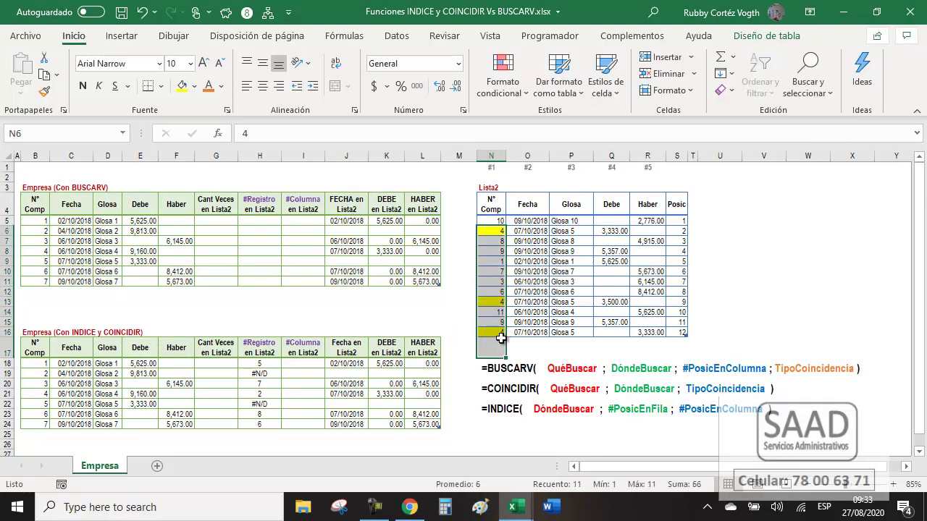
pyautogui.click(498, 334)
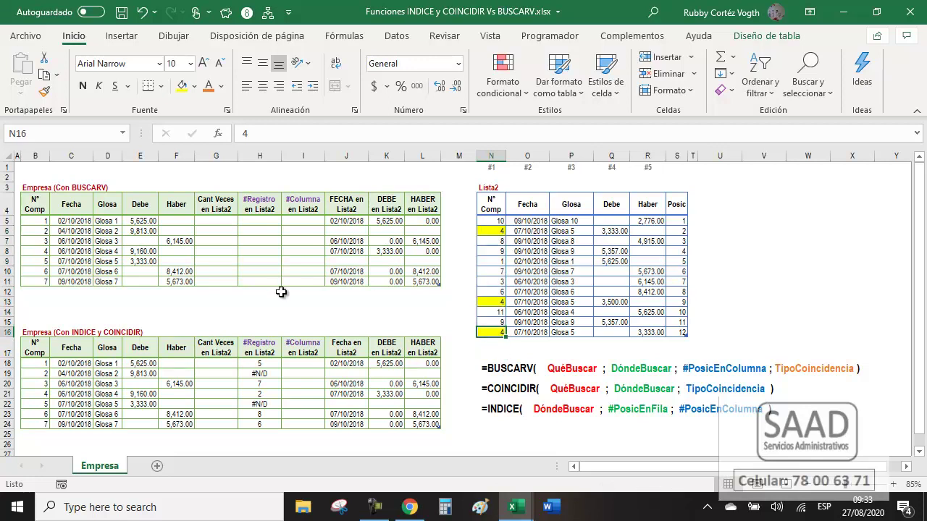
pyautogui.moveTo(339, 223); pyautogui.dragTo(427, 282)
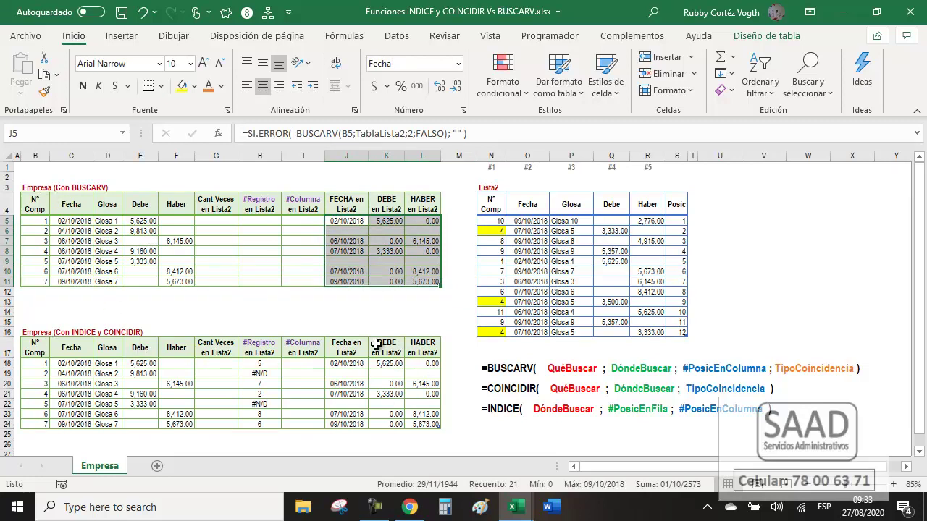
pyautogui.click(507, 282)
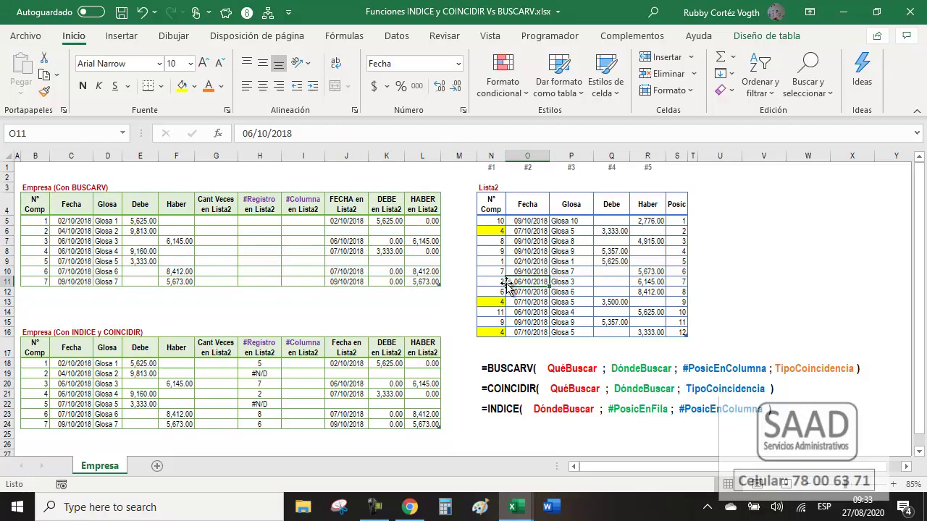
pyautogui.click(497, 226)
pyautogui.click(499, 299)
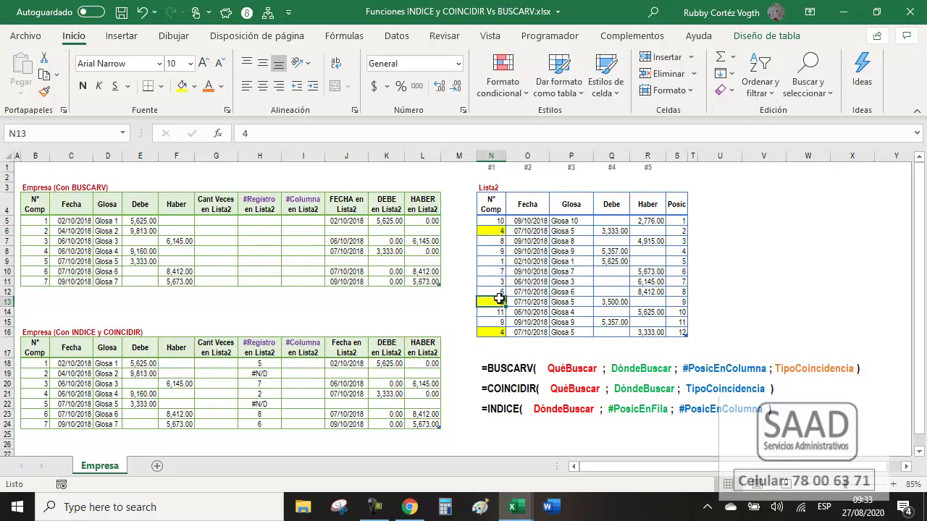
pyautogui.click(608, 303)
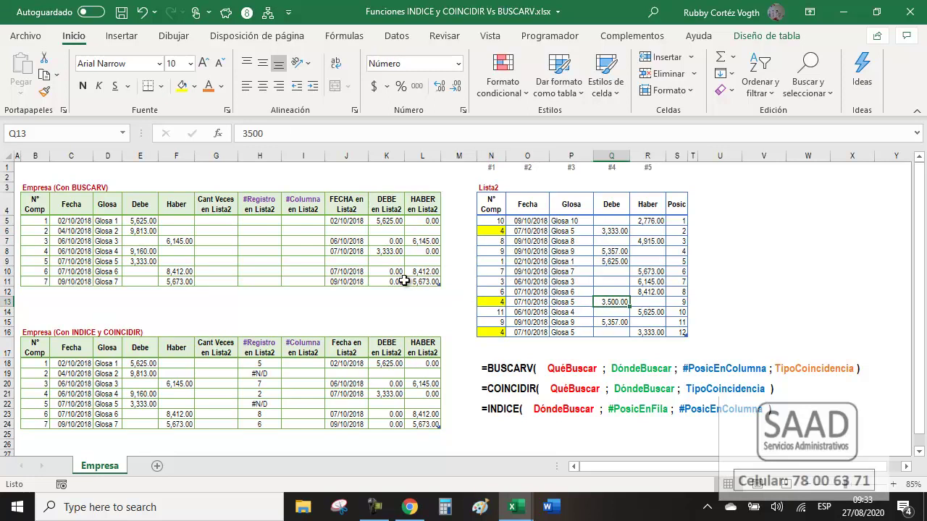
pyautogui.click(220, 223)
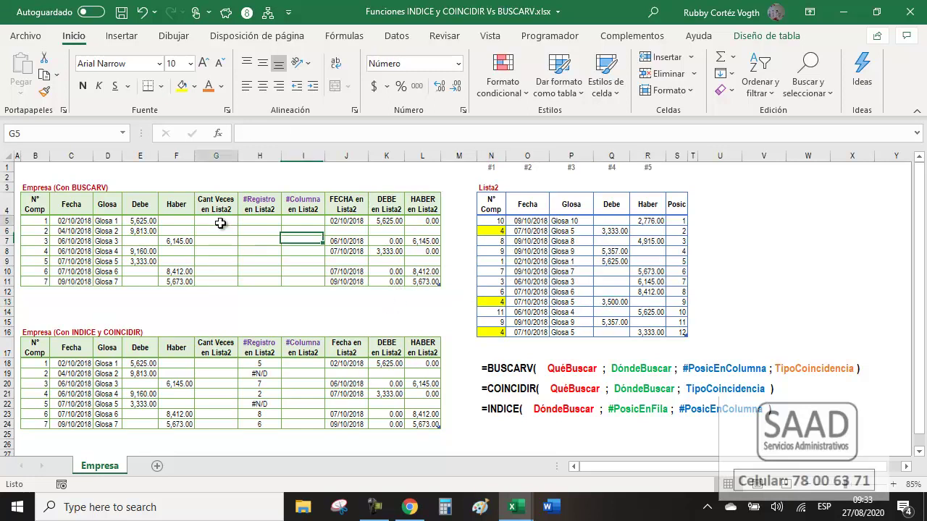
pyautogui.moveTo(220, 223); pyautogui.dragTo(221, 279)
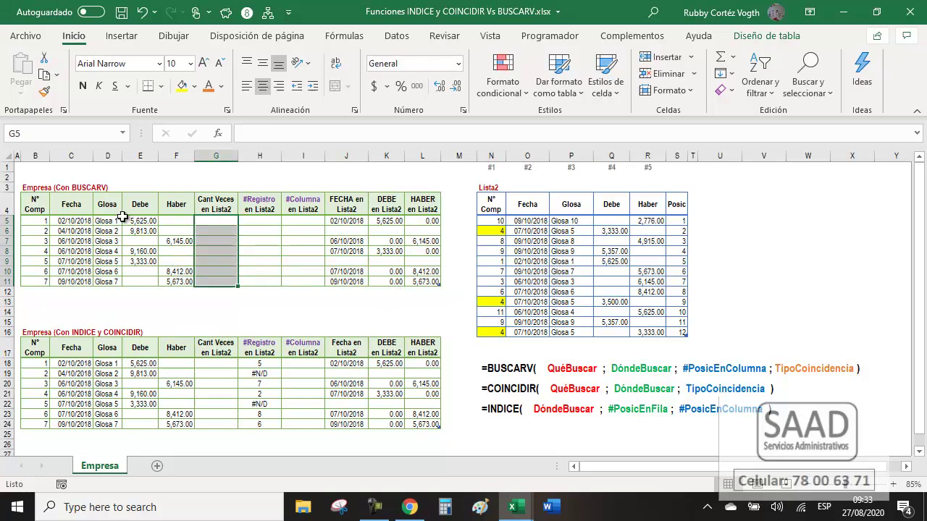
pyautogui.click(37, 221)
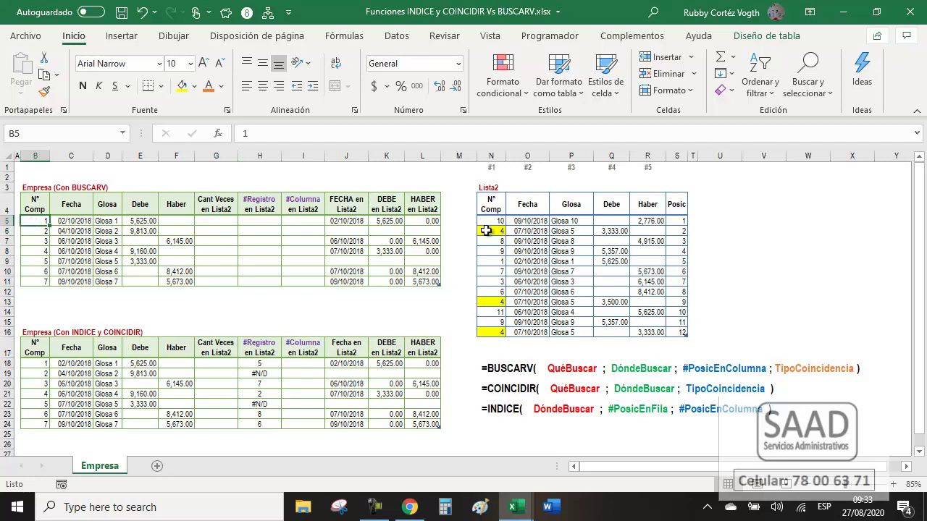
pyautogui.click(206, 219)
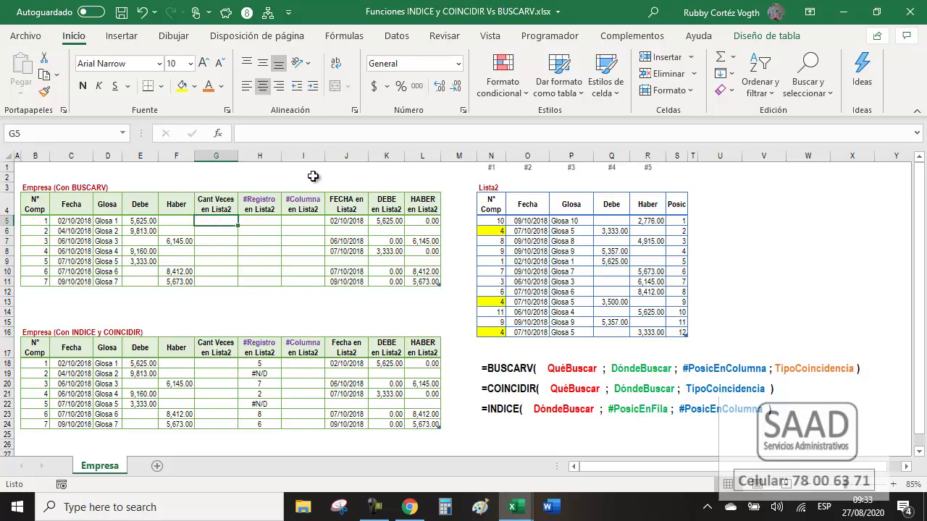
# - Enter =CONTAR.SI(CompLista2;B5) in G5, filling counts down G5:G11
pyautogui.write('=CON')
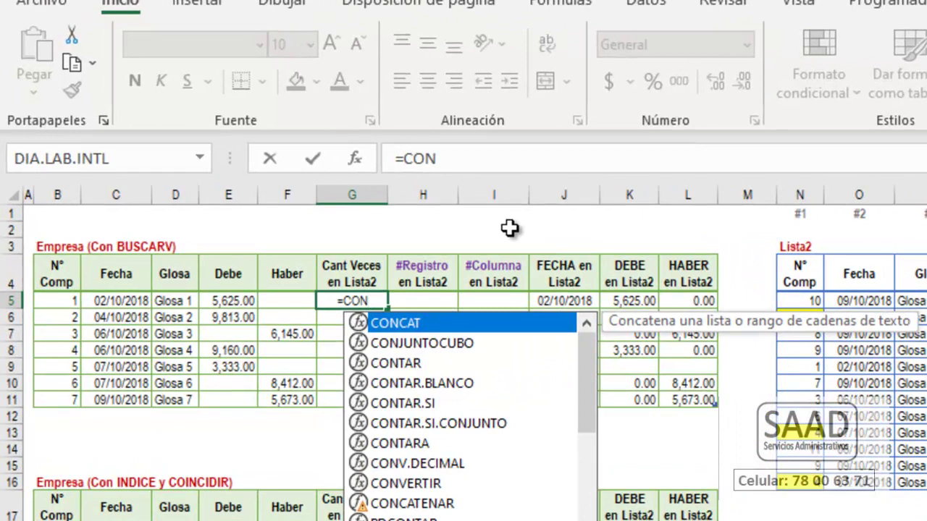
pyautogui.press('Down')
pyautogui.press('Down')
pyautogui.press('Down')
pyautogui.press('Tab')
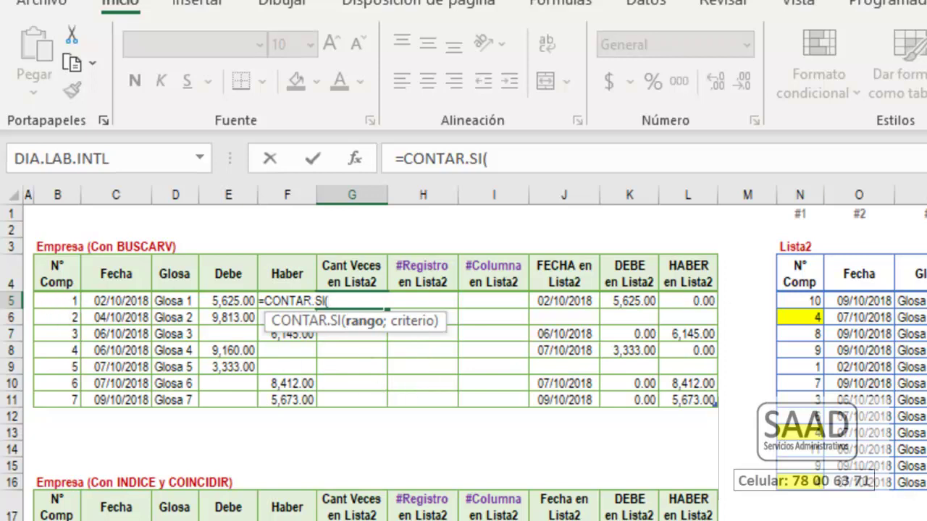
pyautogui.write(' COMP')
pyautogui.press('Down')
pyautogui.press('Tab')
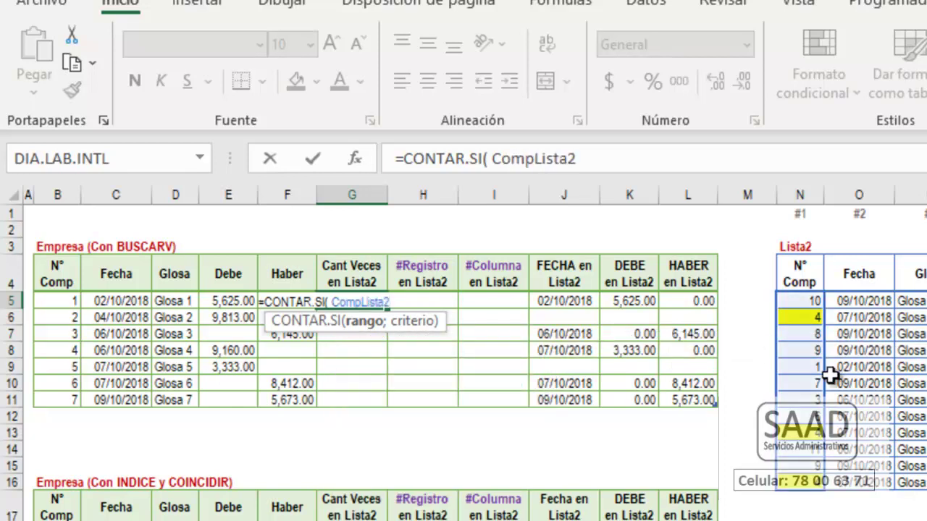
pyautogui.write(' ;')
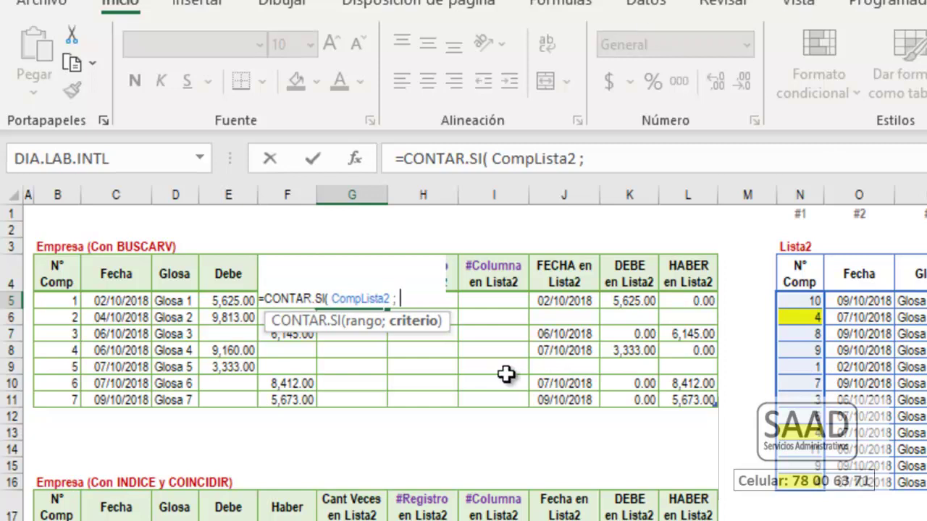
pyautogui.write(' b5')
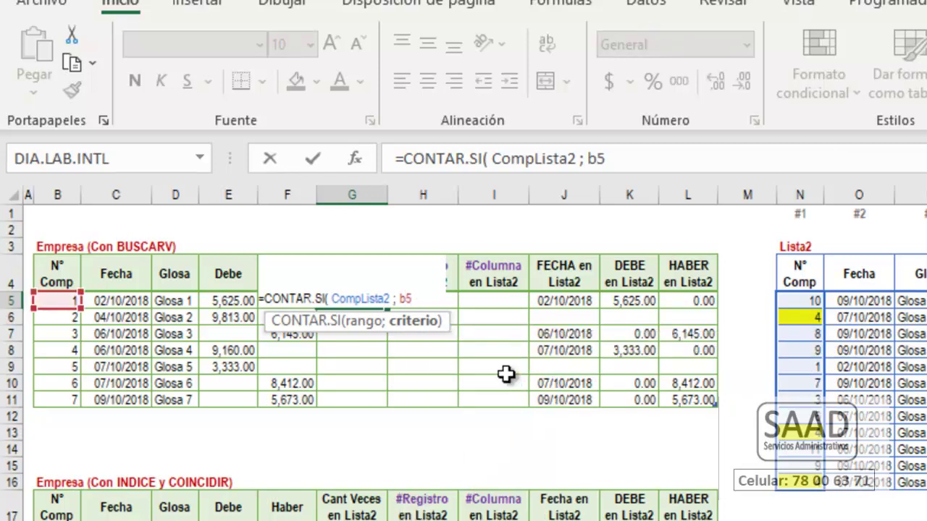
pyautogui.write(')')
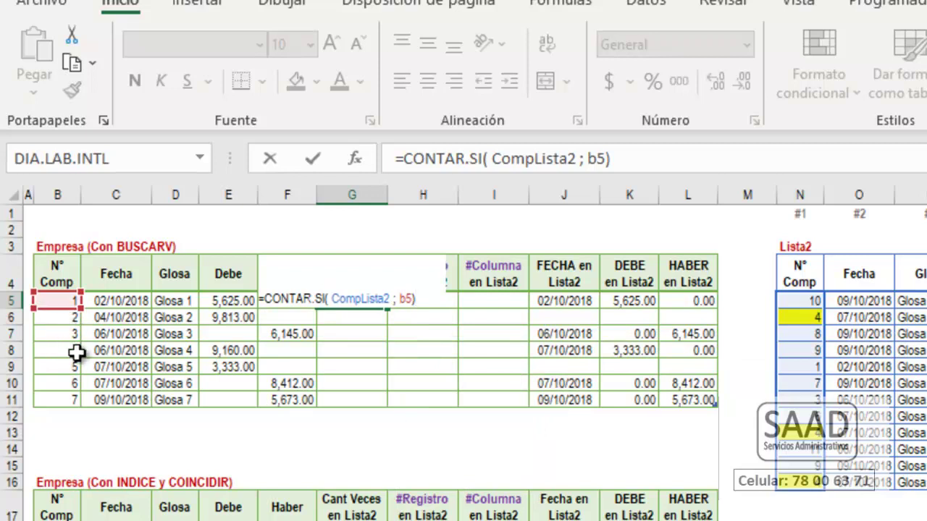
pyautogui.press('Return')
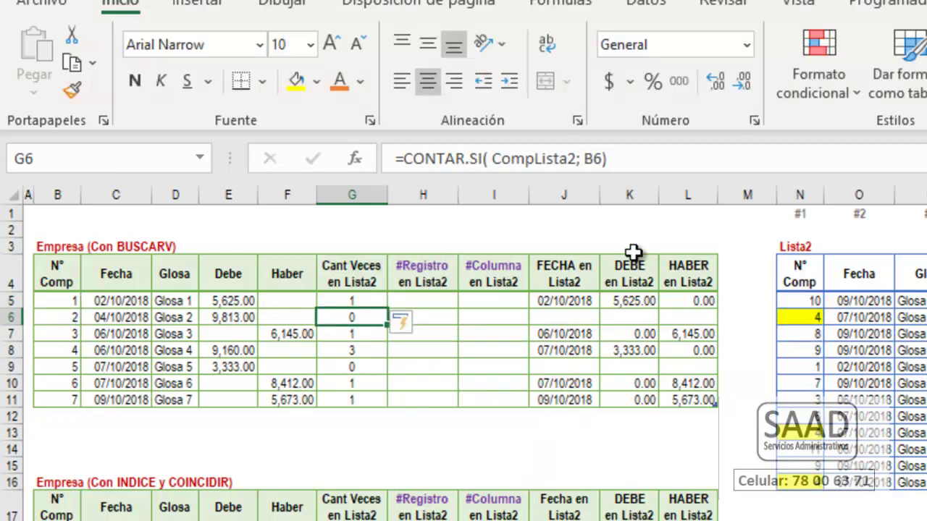
pyautogui.click(362, 301)
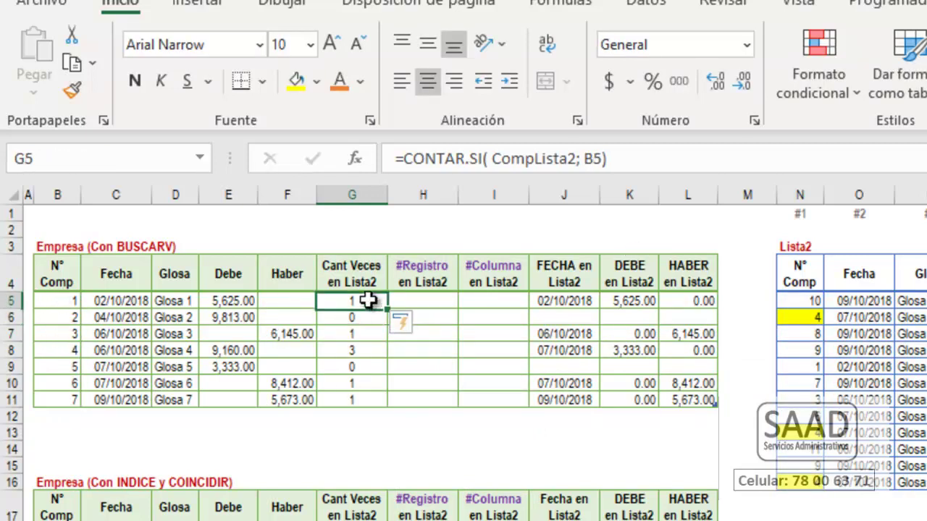
pyautogui.click(75, 319)
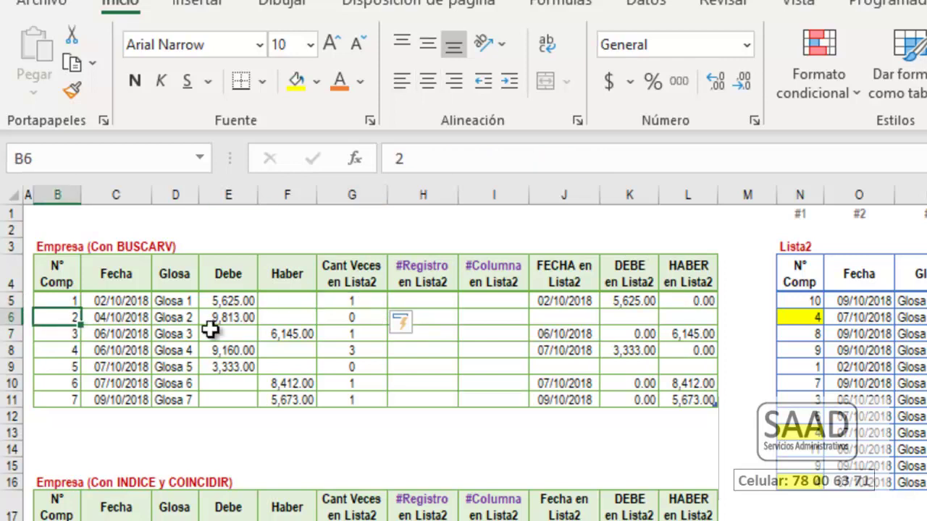
pyautogui.click(355, 319)
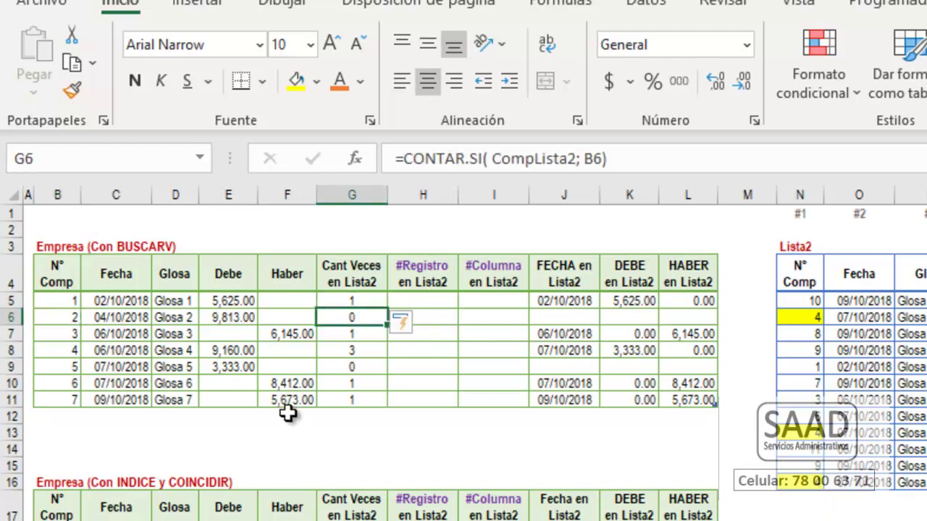
pyautogui.moveTo(57, 350); pyautogui.dragTo(362, 350)
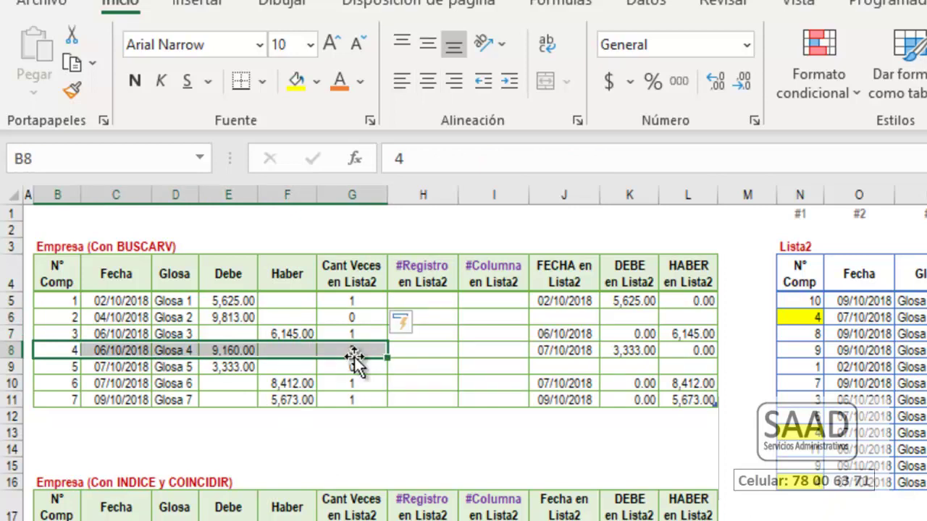
pyautogui.click(357, 304)
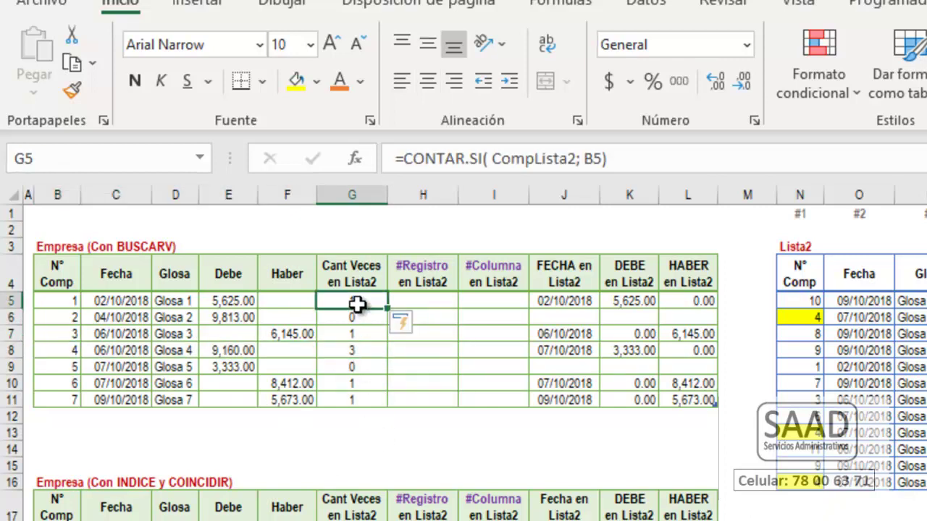
pyautogui.moveTo(357, 304); pyautogui.dragTo(362, 399)
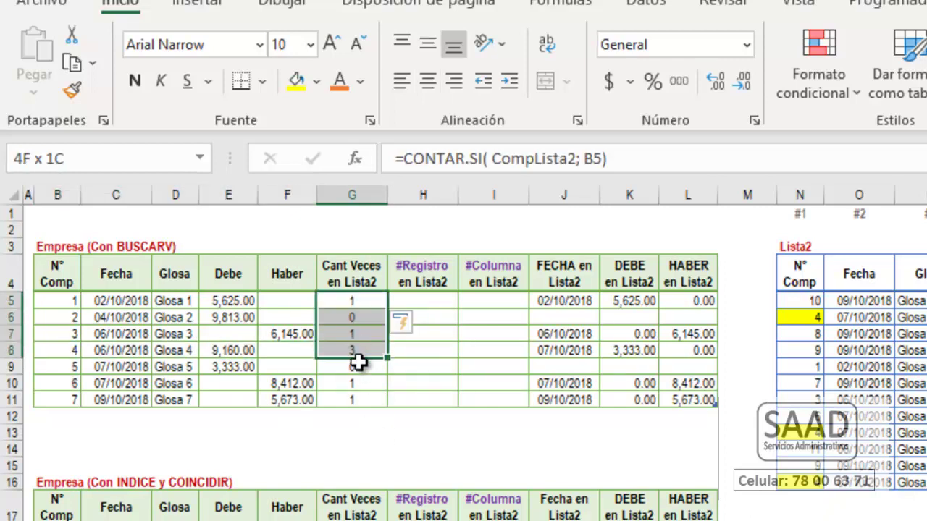
pyautogui.click(402, 350)
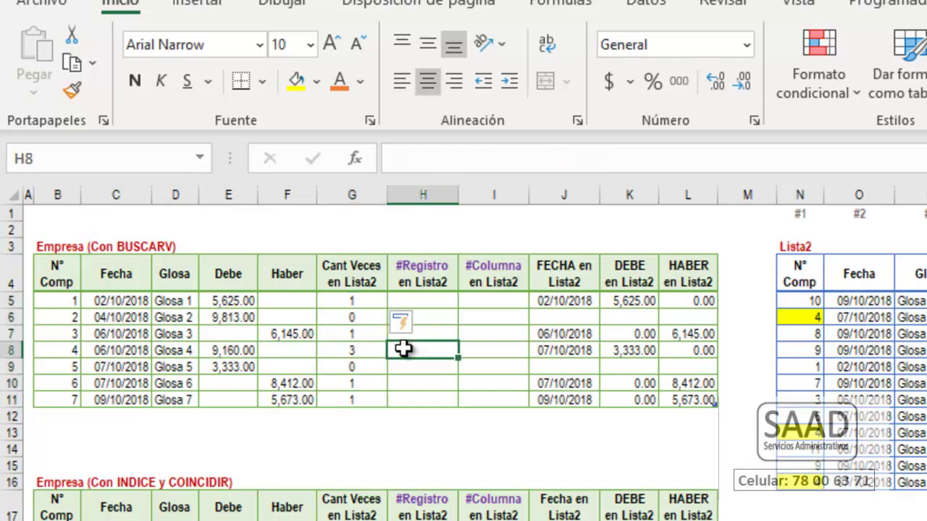
pyautogui.click(436, 304)
pyautogui.click(372, 299)
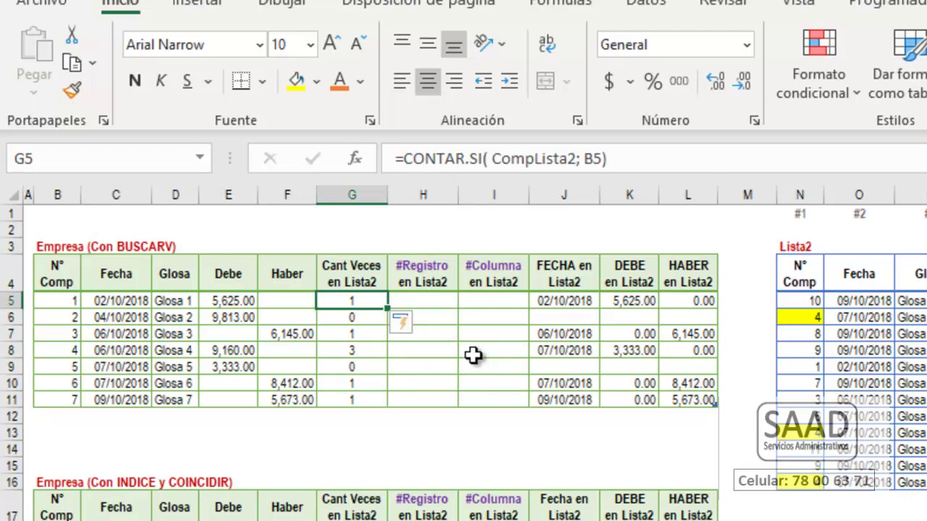
pyautogui.click(426, 323)
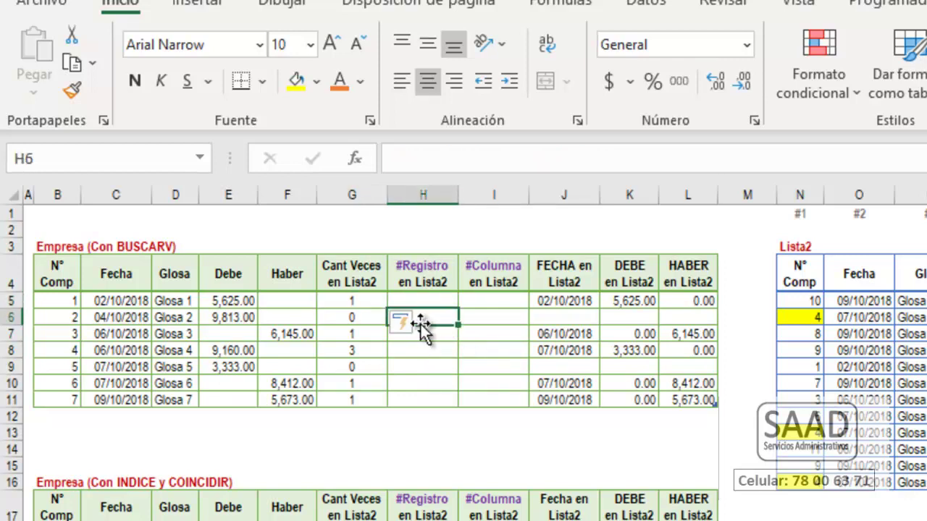
pyautogui.click(355, 319)
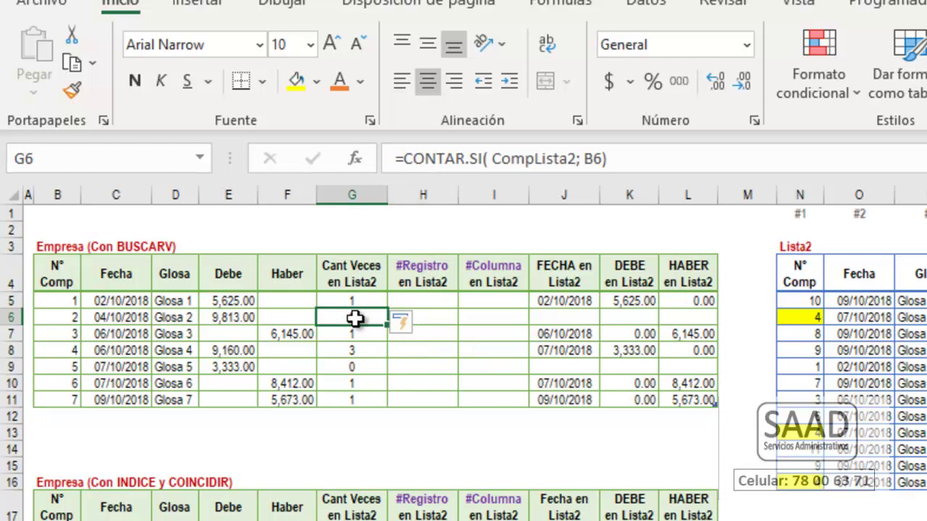
pyautogui.click(395, 349)
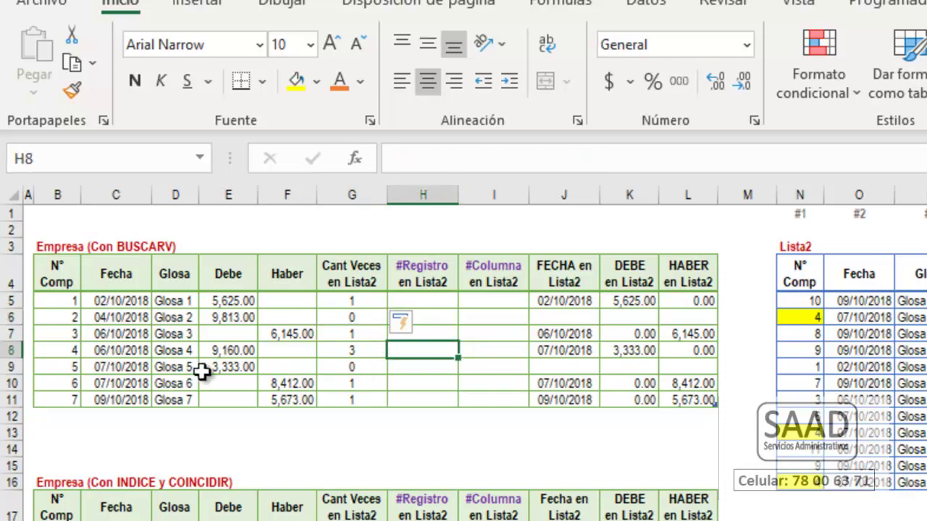
pyautogui.click(73, 349)
pyautogui.moveTo(804, 301); pyautogui.dragTo(801, 482)
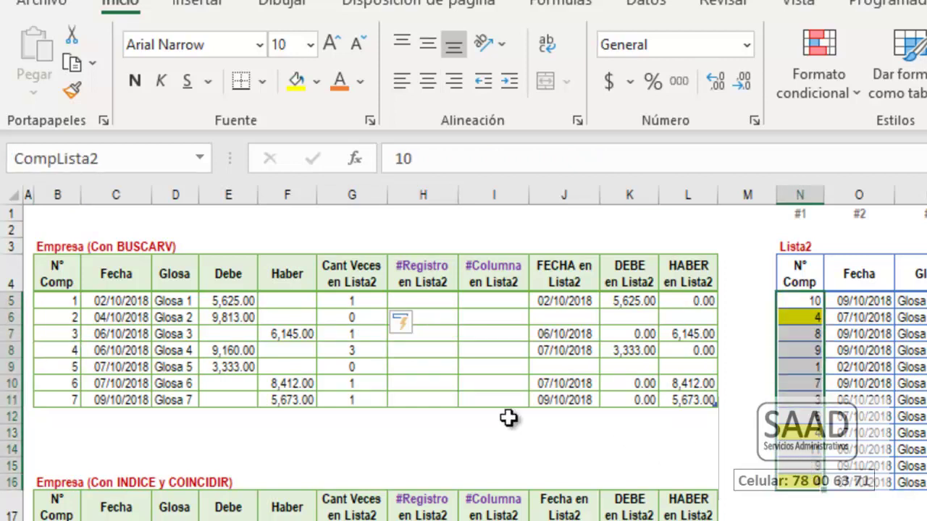
pyautogui.click(432, 360)
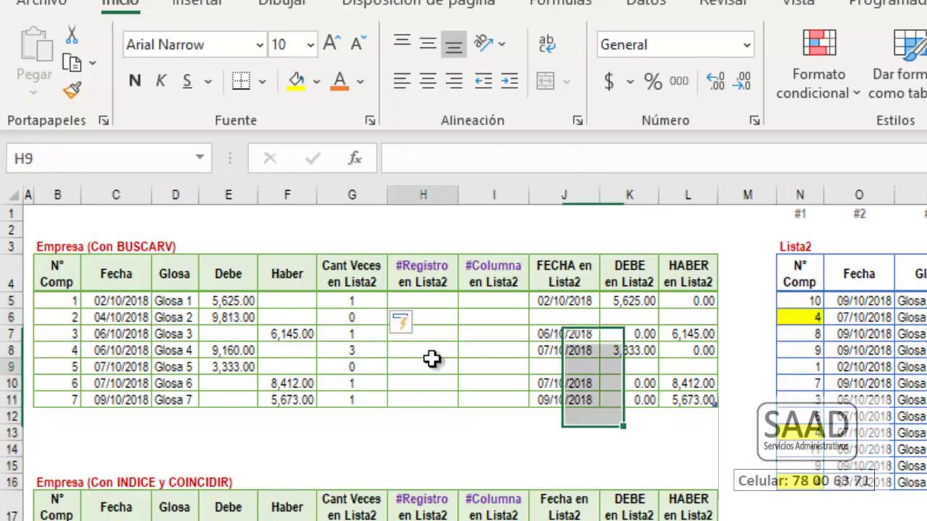
pyautogui.click(359, 350)
pyautogui.doubleClick(345, 349)
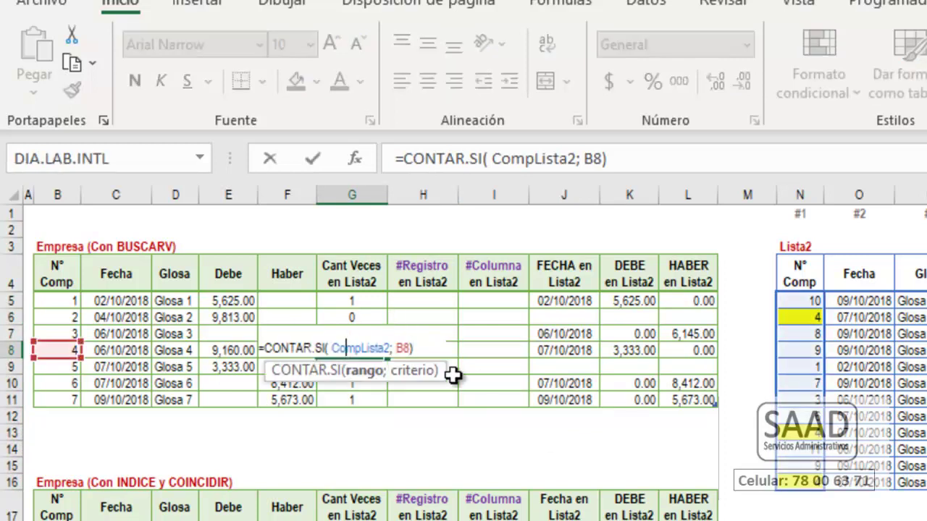
pyautogui.click(412, 348)
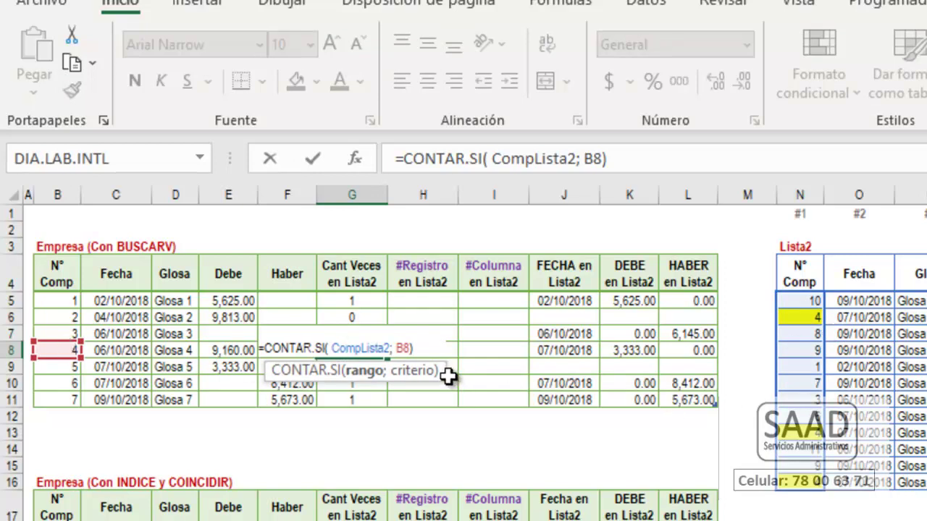
pyautogui.hotkey('ctrl', 'Return')
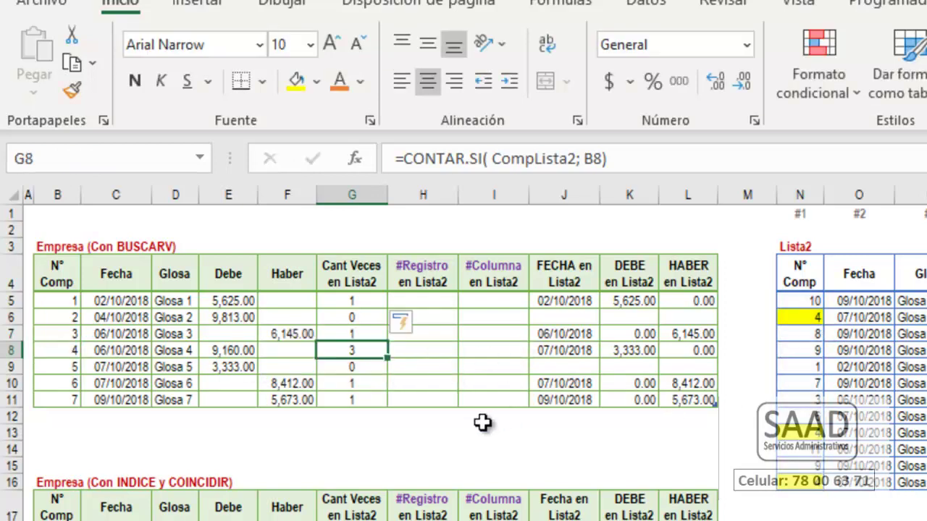